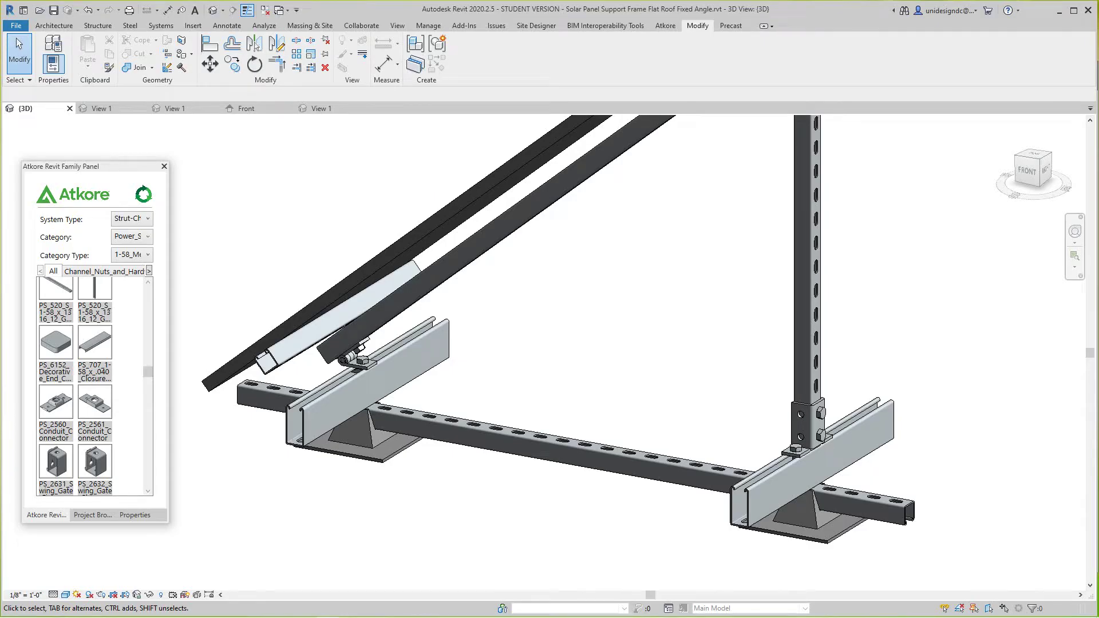
Place one PS_2560 Conduit Connector from the Atkore families in the empty area in front of the left roof support base.
middle_click_drag(549, 343, 554, 346)
scroll(181, 489, "up", 3)
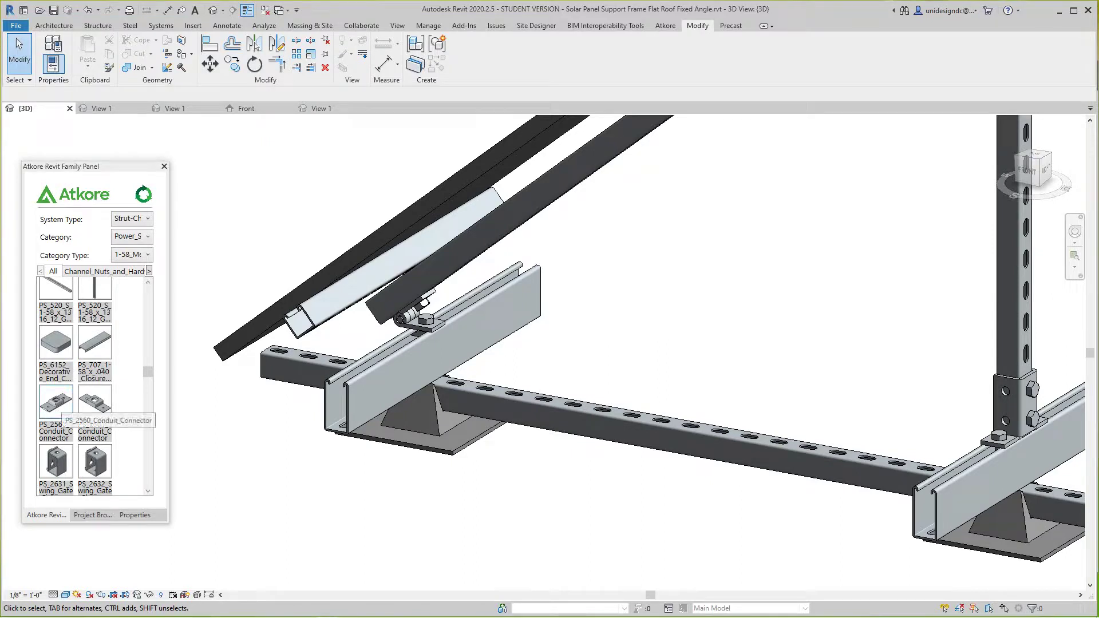
scroll(308, 530, "down", 1)
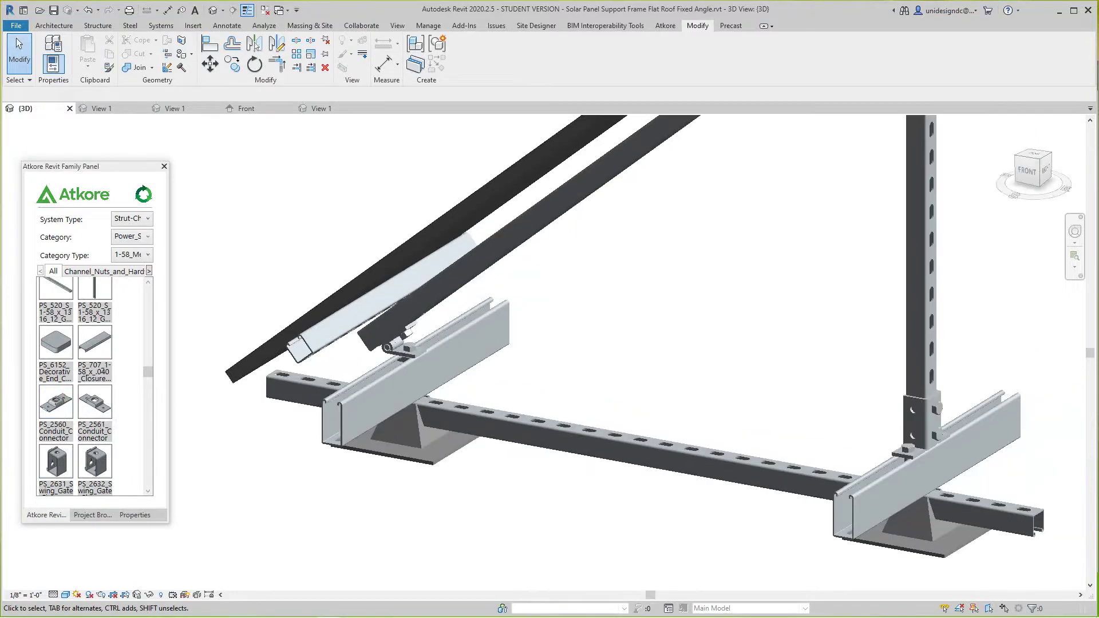
middle_click_drag(308, 529, 324, 489)
left_click(56, 400)
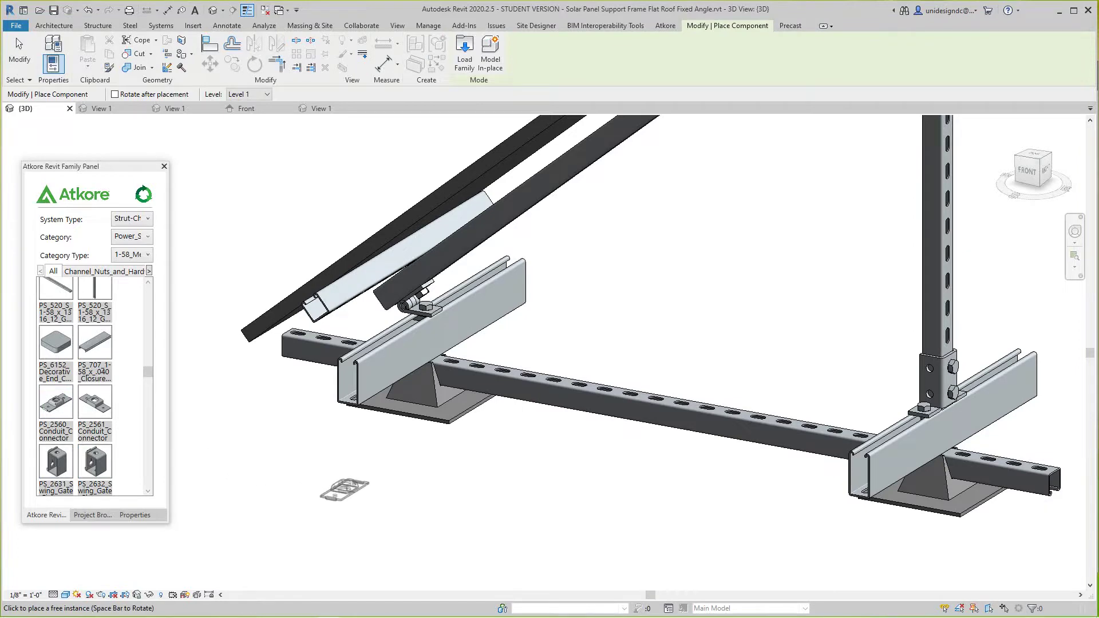
left_click(477, 490)
scroll(475, 504, "up", 3)
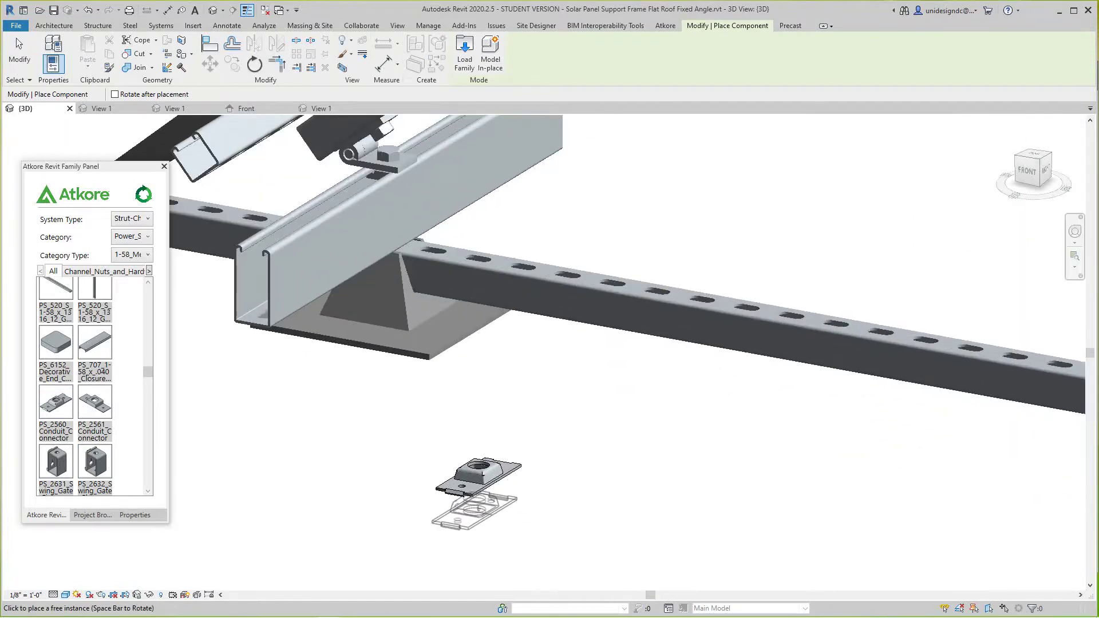
key("Escape")
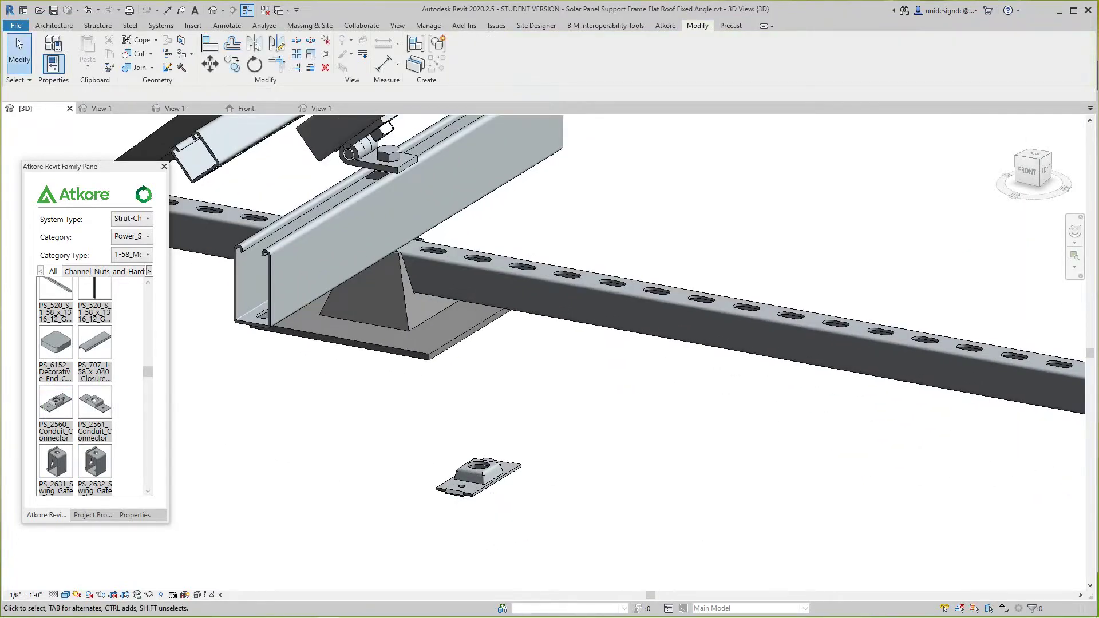
Try to pick a new host for the placed conduit connector on the strut channel.
left_click(480, 484)
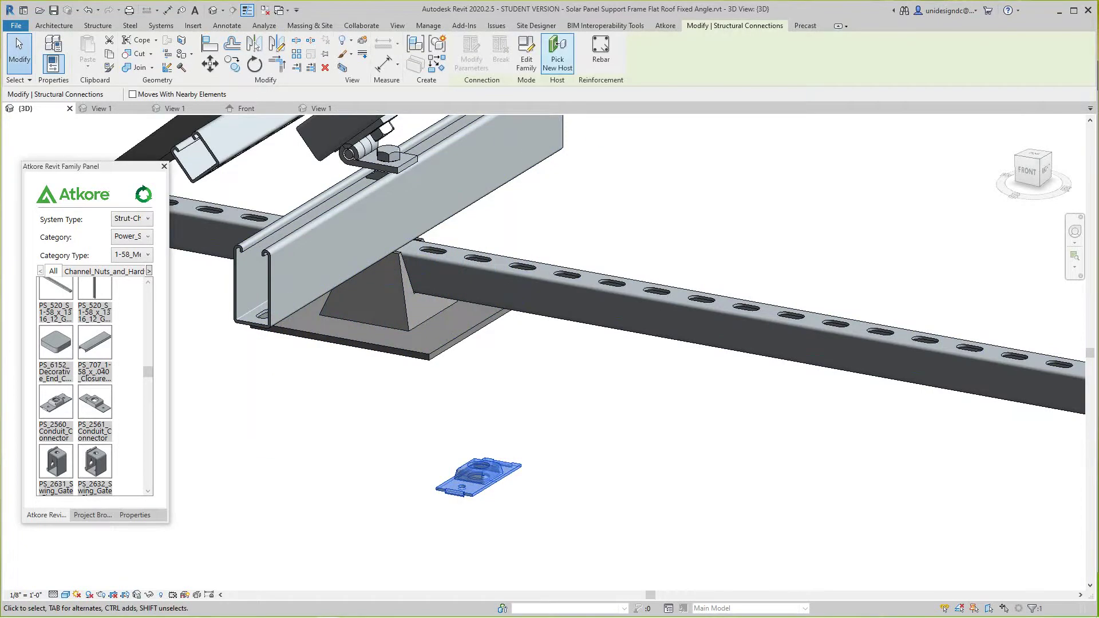
left_click(557, 51)
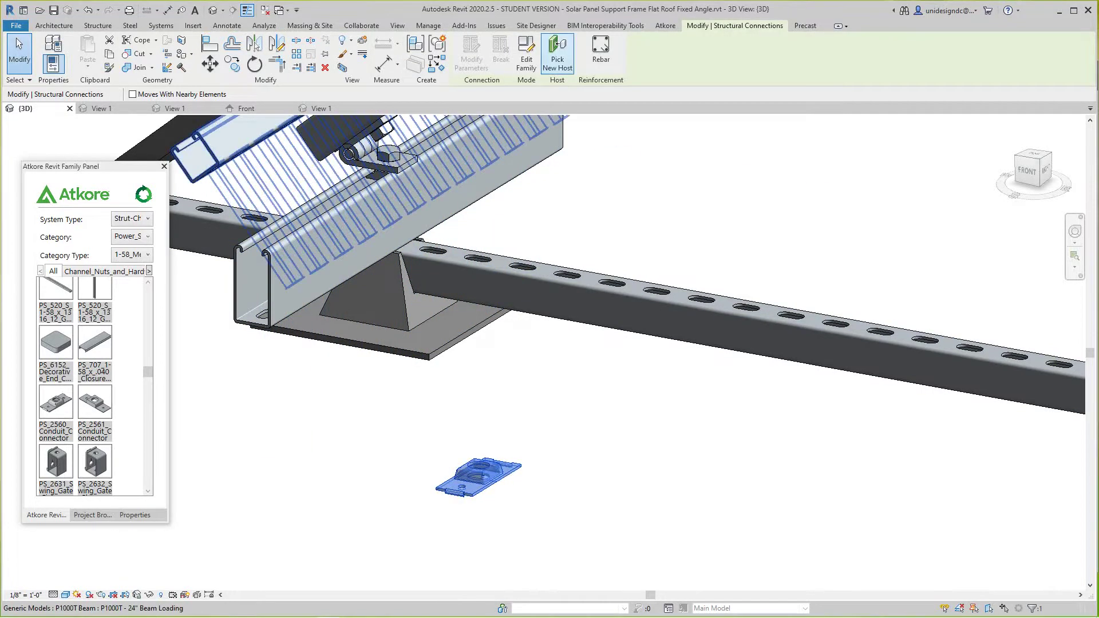
key("Escape")
scroll(543, 423, "down", 1)
middle_click_drag(544, 424, 629, 409)
key("Escape")
Open the placed PS_2560 conduit connector's family for editing.
scroll(568, 486, "up", 2)
left_click_drag(582, 434, 455, 345)
middle_click_drag(455, 345, 466, 466)
left_click_drag(466, 465, 373, 274)
scroll(475, 269, "down", 2)
scroll(434, 309, "up", 2)
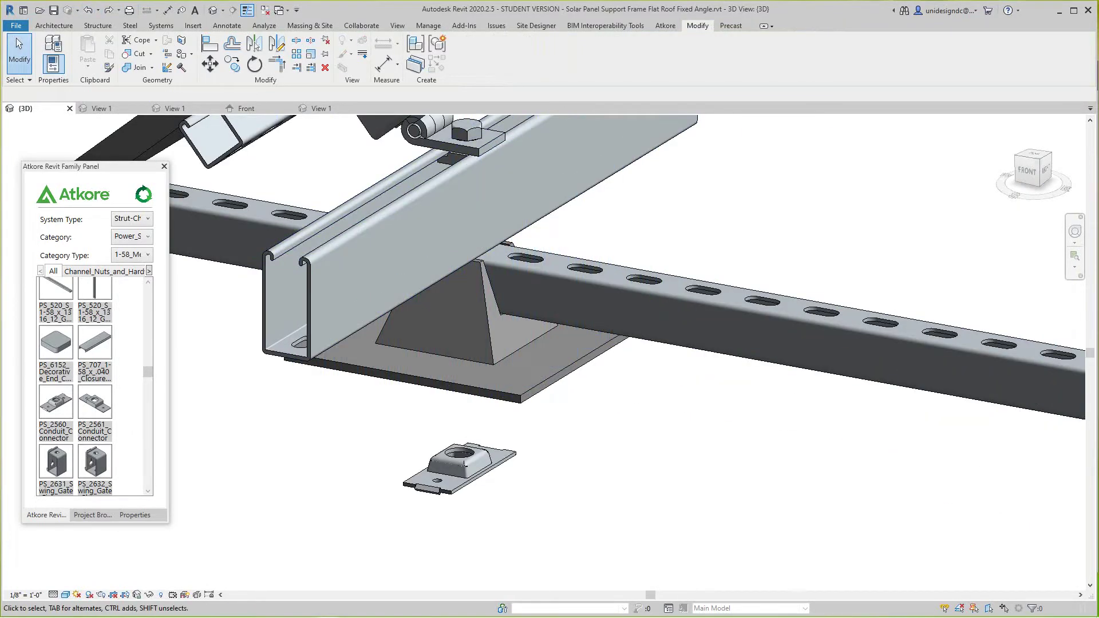
scroll(525, 486, "up", 2)
middle_click_drag(525, 486, 607, 464)
scroll(615, 496, "up", 1)
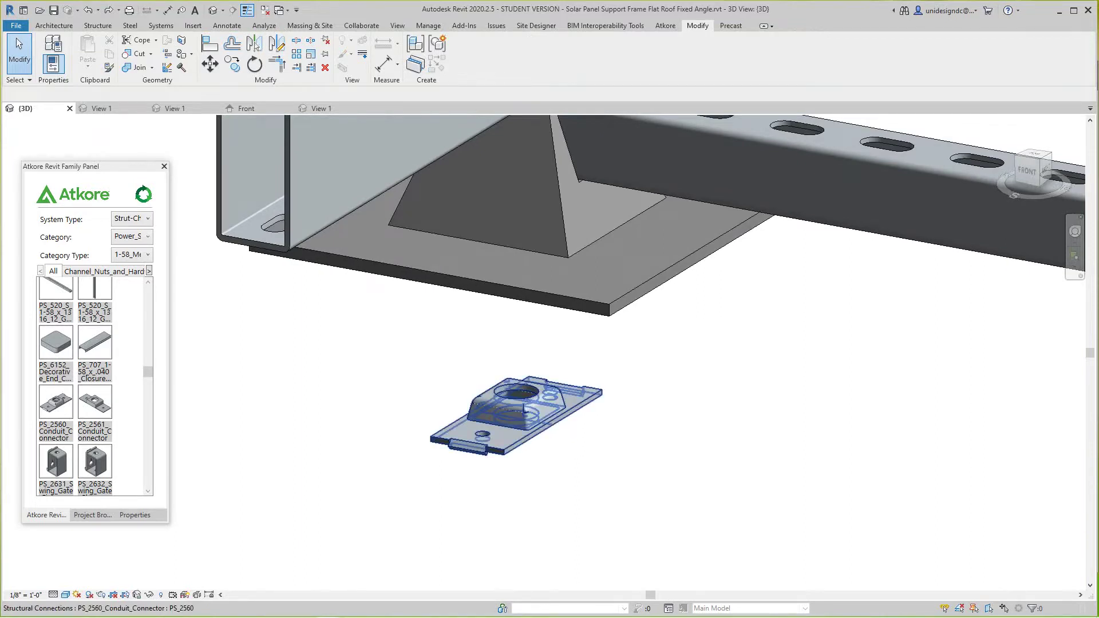
left_click(541, 422)
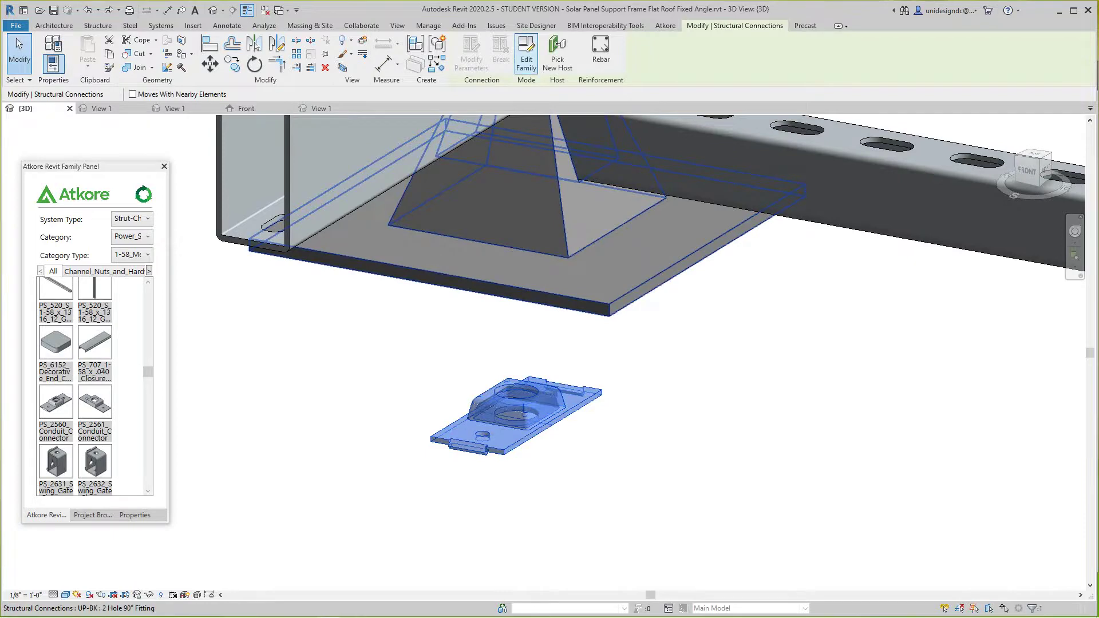
left_click(523, 53)
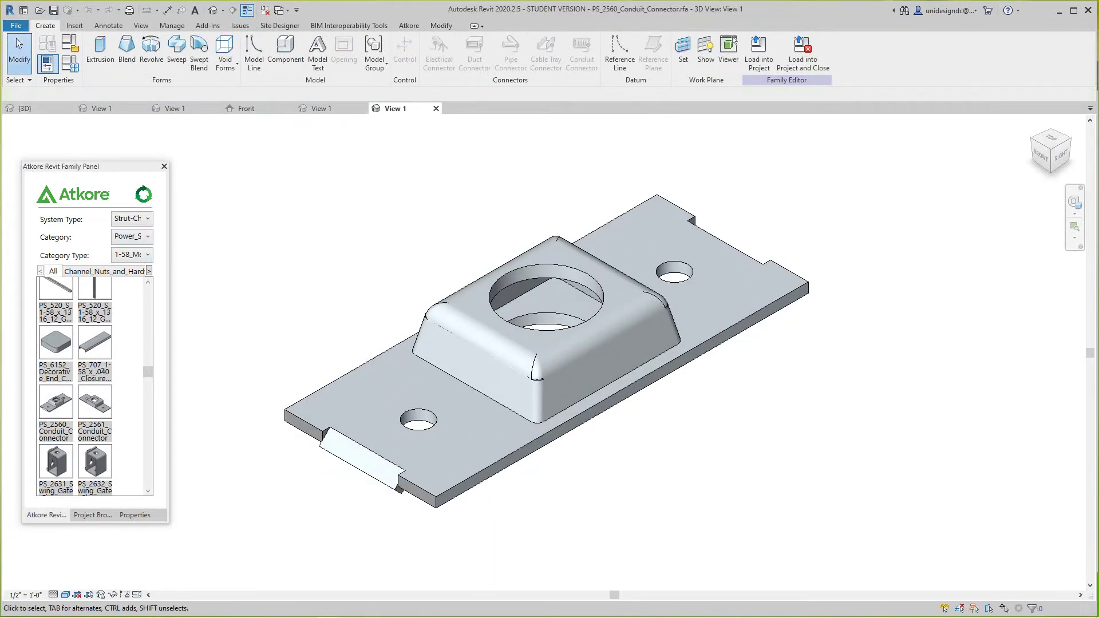
Examine the connector's geometry in the Ref. Level floor plan, and return to the family's default 3D view.
left_click(93, 515)
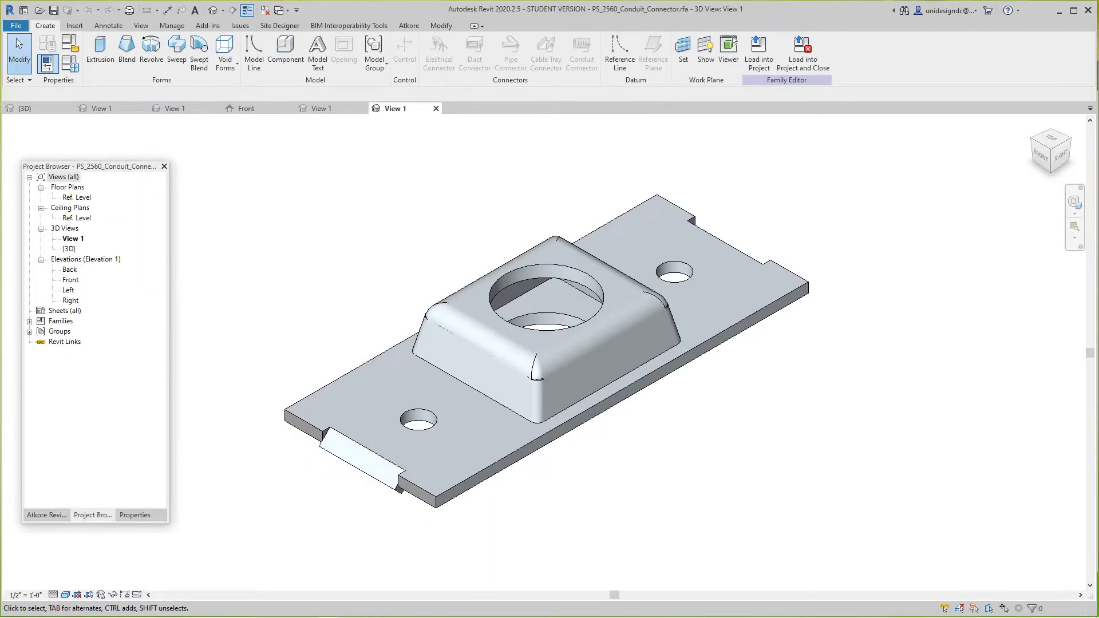
double_click(76, 197)
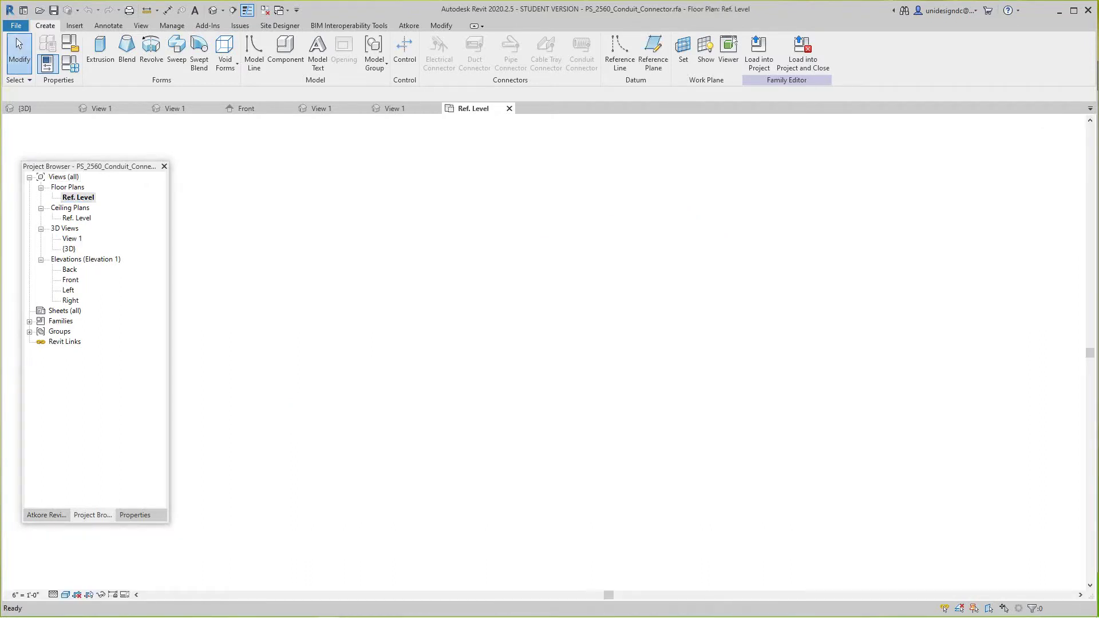
scroll(514, 344, "up", 6)
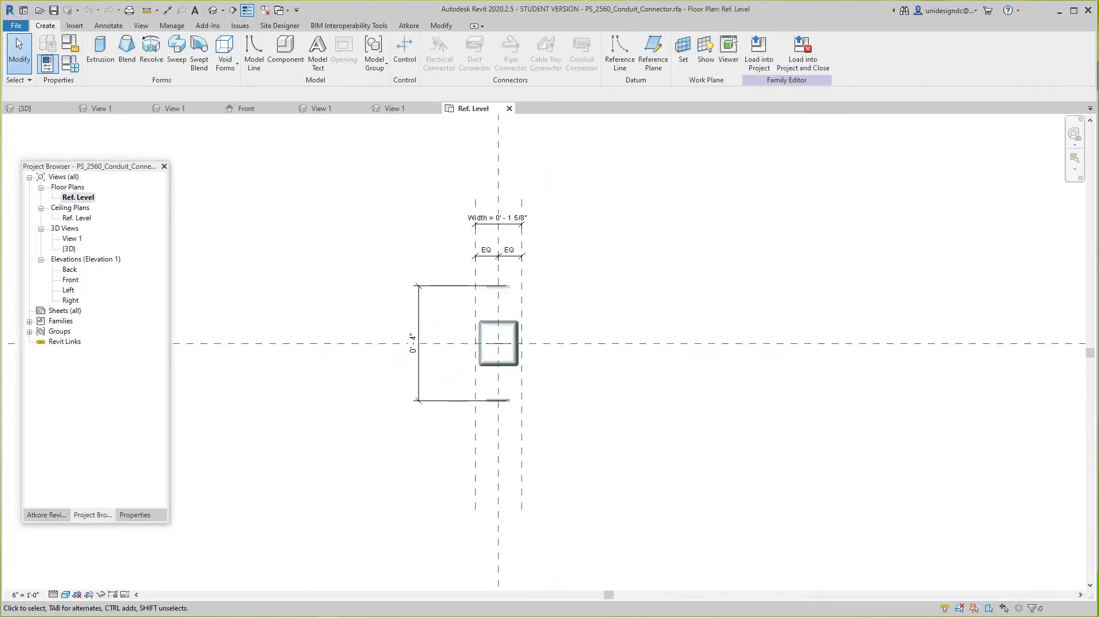
scroll(562, 365, "down", 4)
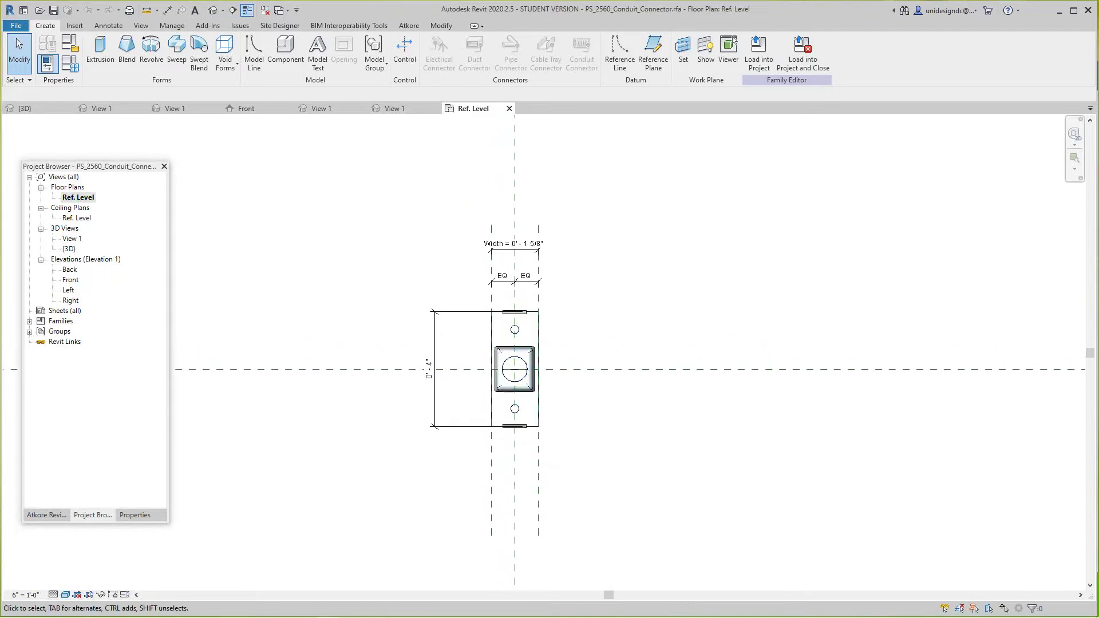
scroll(324, 237, "down", 1)
middle_click_drag(323, 237, 329, 245)
scroll(329, 245, "down", 1)
scroll(460, 301, "up", 5)
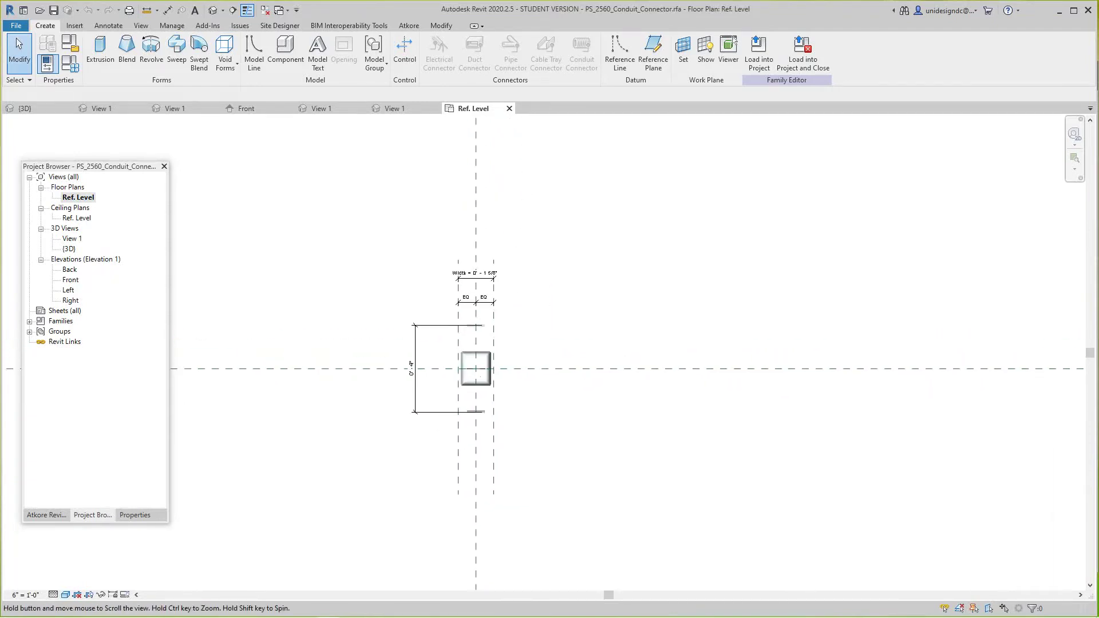
scroll(391, 335, "up", 2)
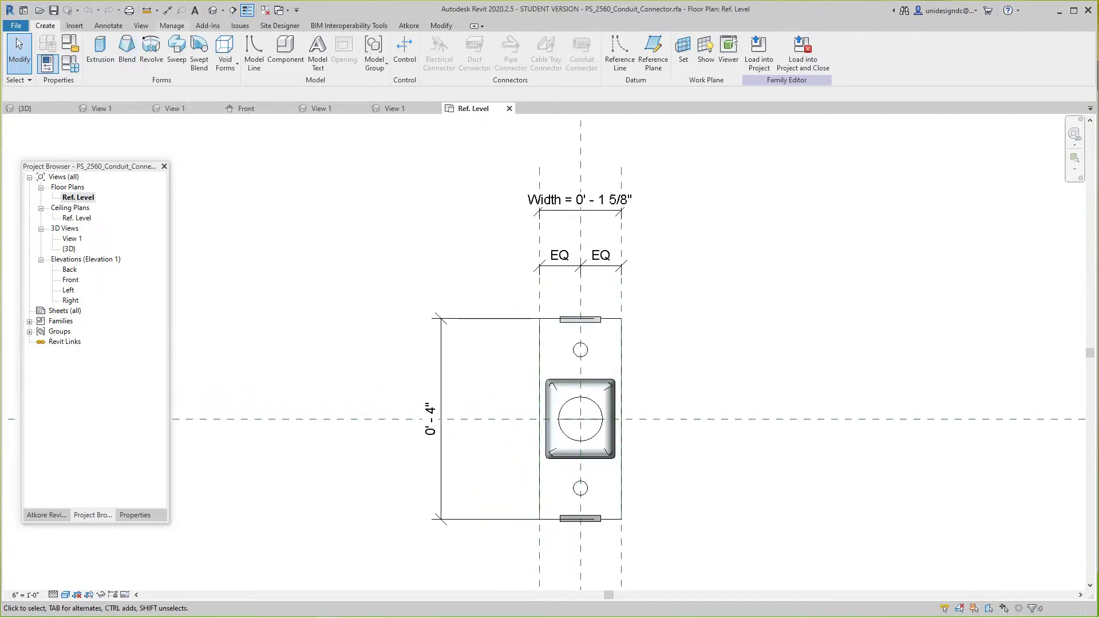
left_click(212, 10)
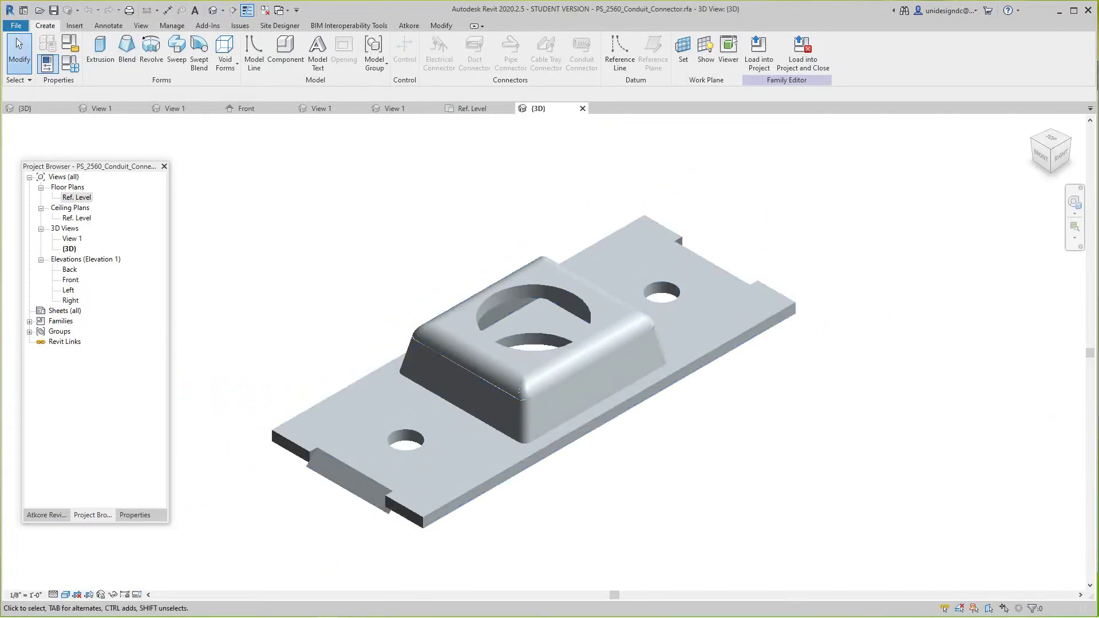
middle_click_drag(533, 372, 534, 378)
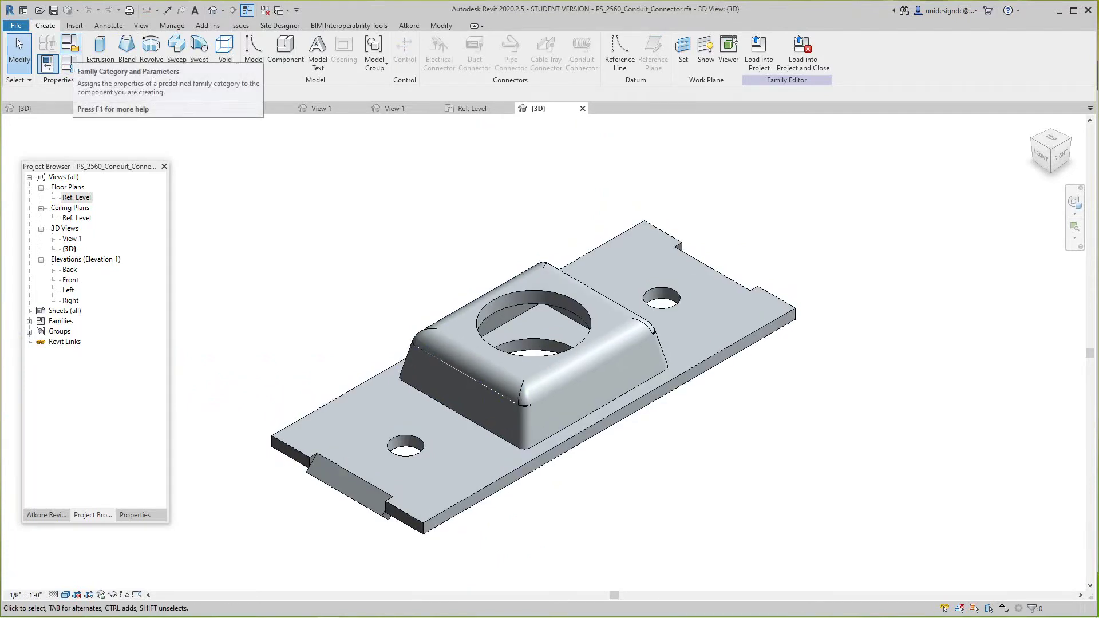
Change the connector's family category to Generic Models in the family category and parameters settings.
left_click(49, 65)
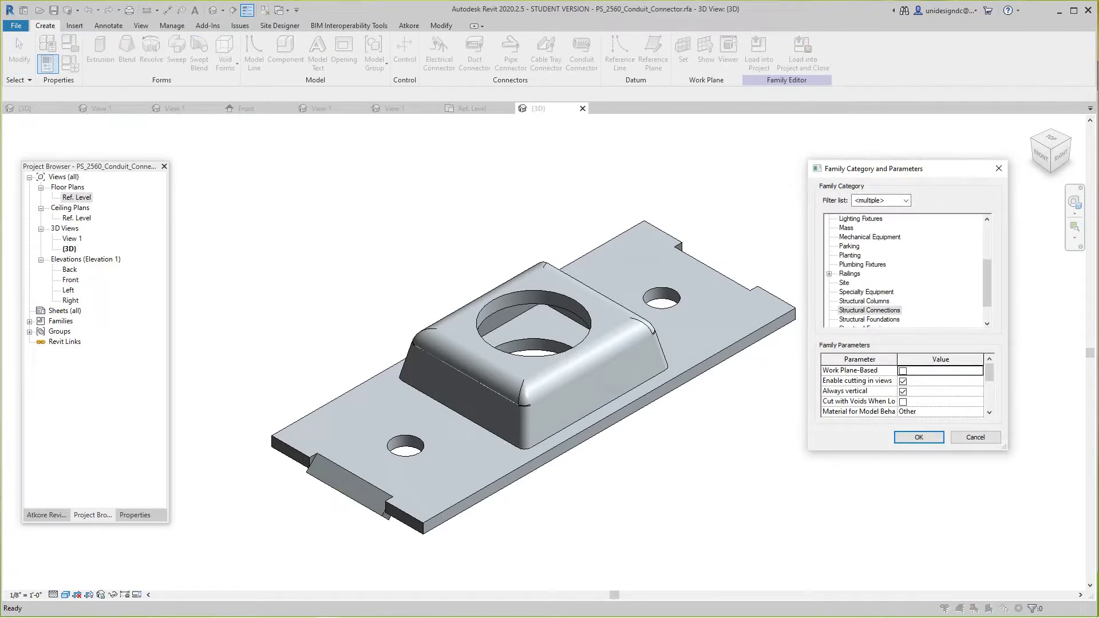
scroll(905, 269, "down", 1)
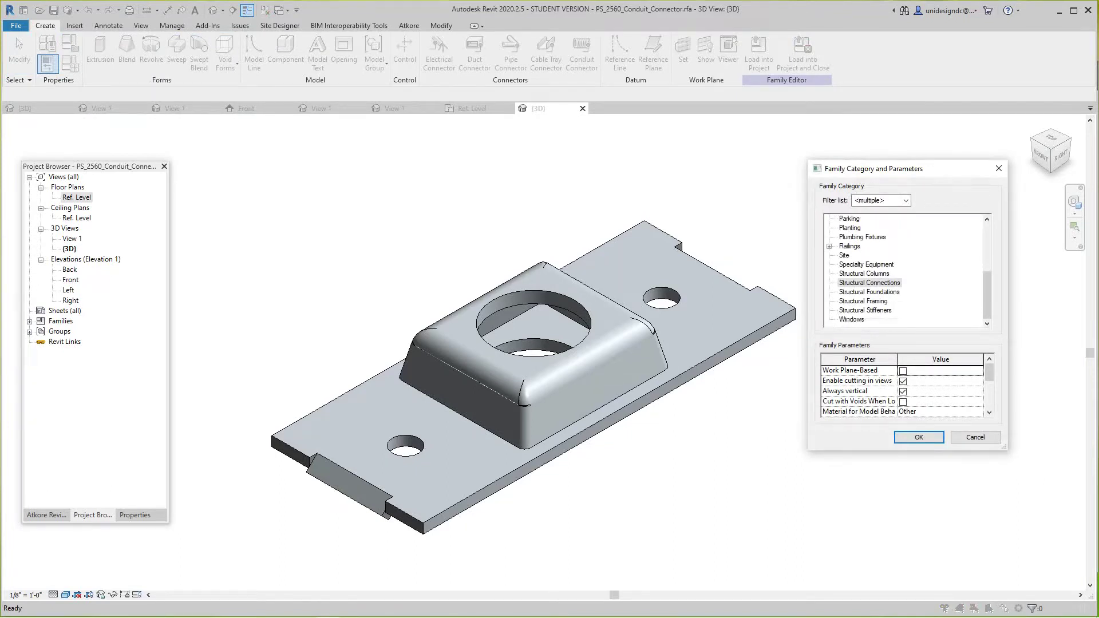
scroll(905, 270, "up", 2)
scroll(904, 270, "down", 2)
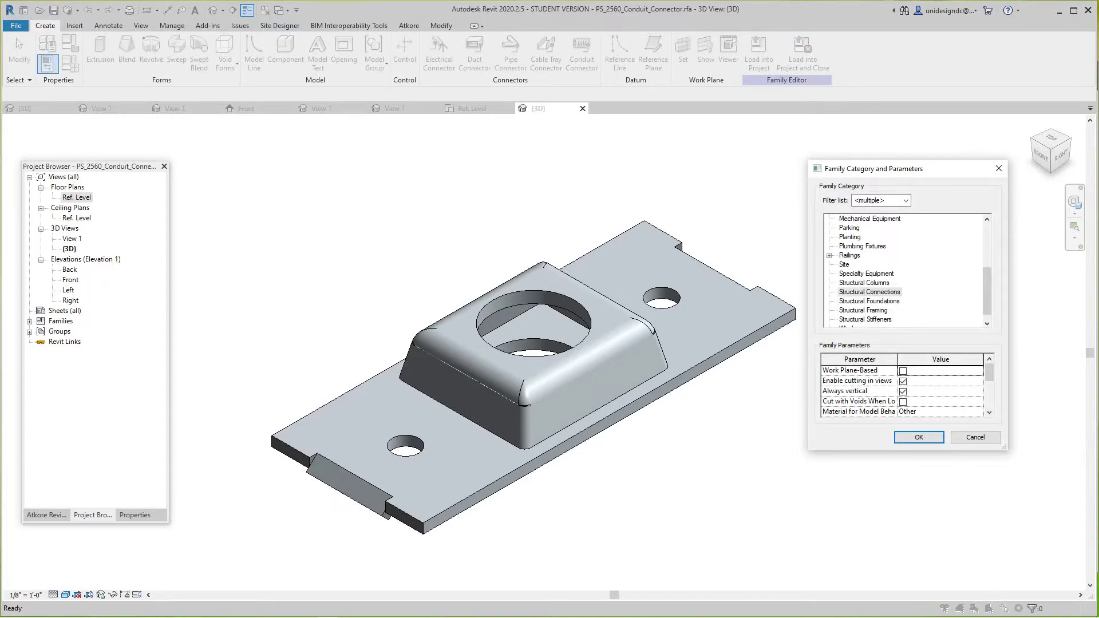
scroll(904, 269, "up", 2)
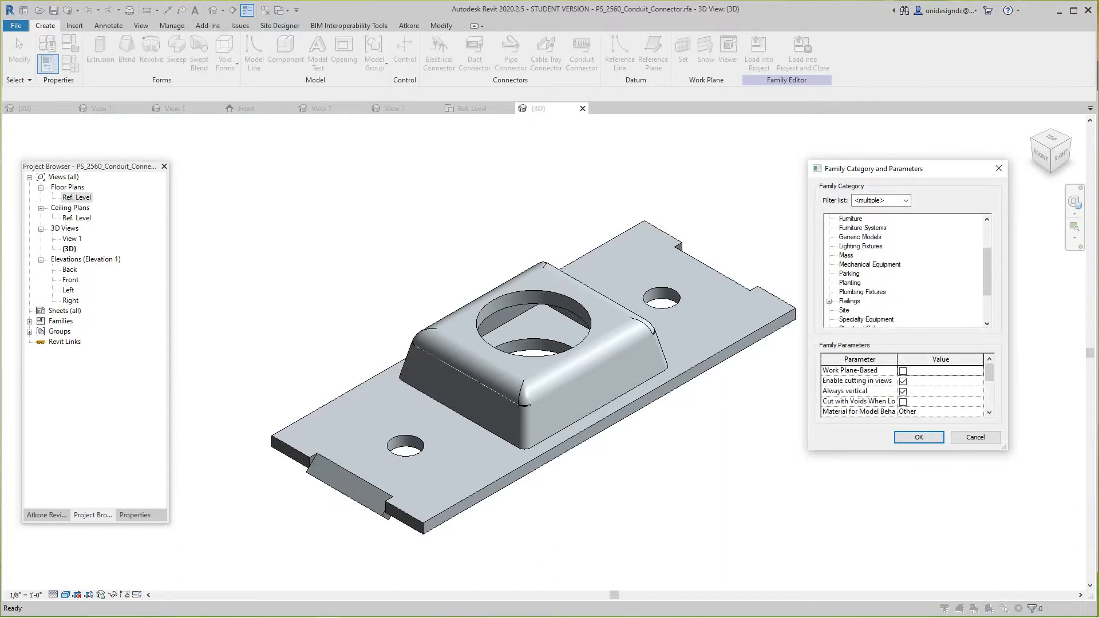
left_click(859, 237)
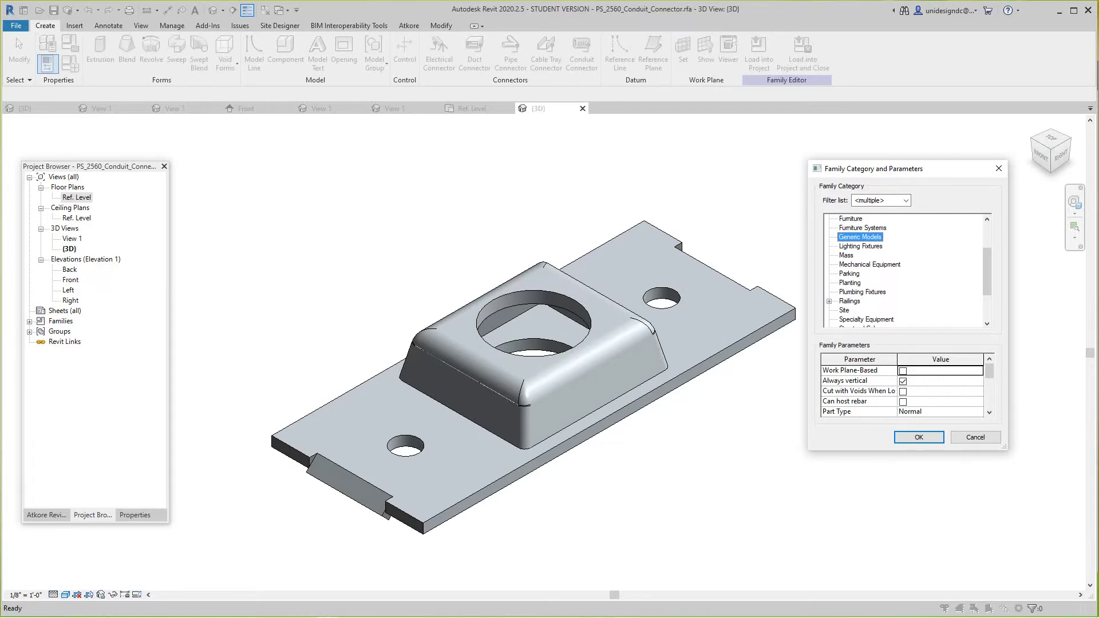
Make the family Work Plane-Based, turn off Always vertical, and apply the family parameters.
scroll(906, 385, "down", 2)
scroll(907, 385, "up", 2)
left_click(903, 381)
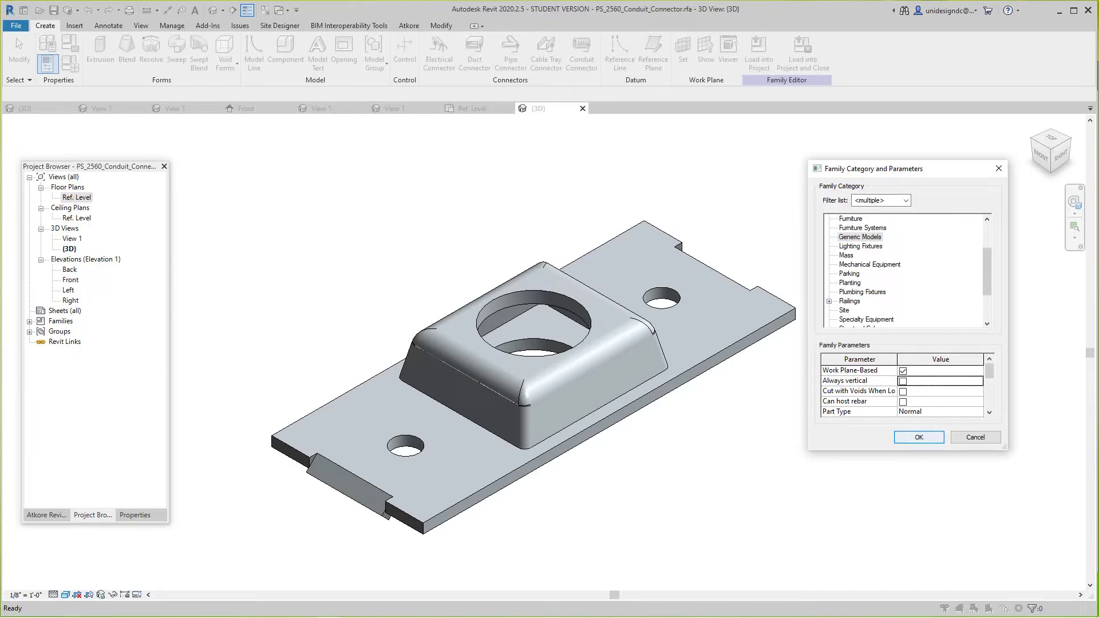
left_click(918, 438)
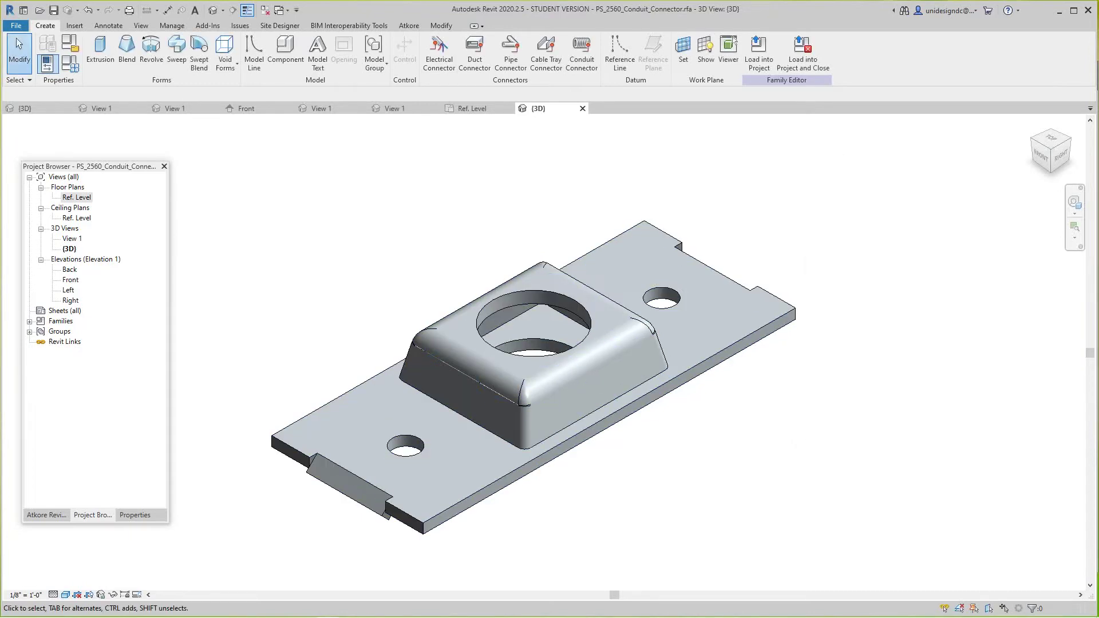
Load the edited family into the Solar Panel Support Frame Flat Roof Fixed Angle project, overwriting the existing version and its parameter values.
middle_click_drag(573, 338, 589, 437)
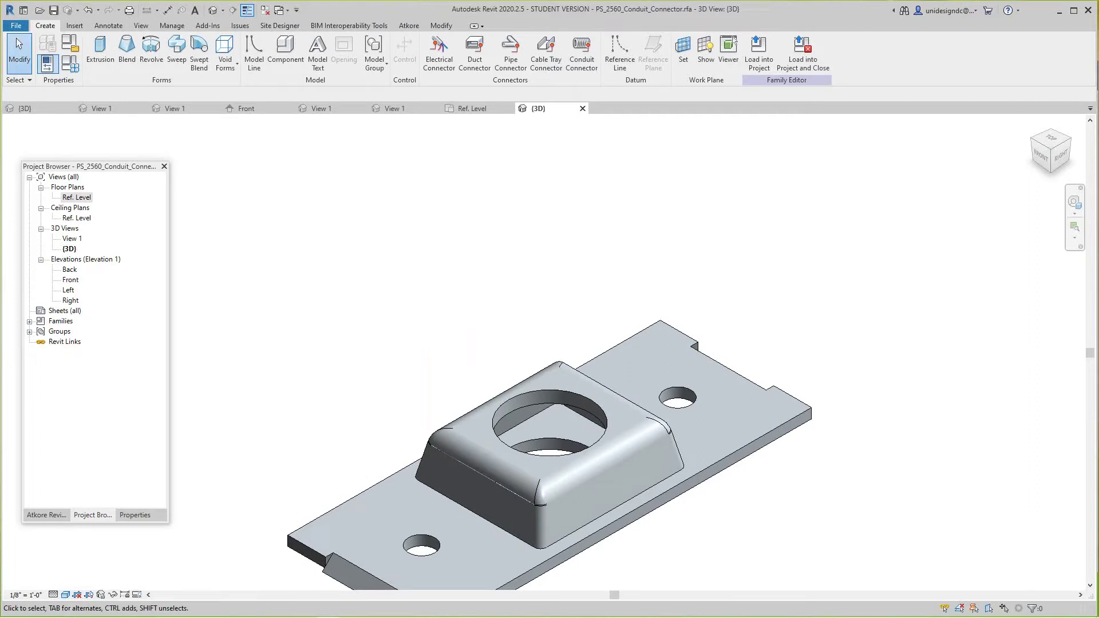
left_click(759, 52)
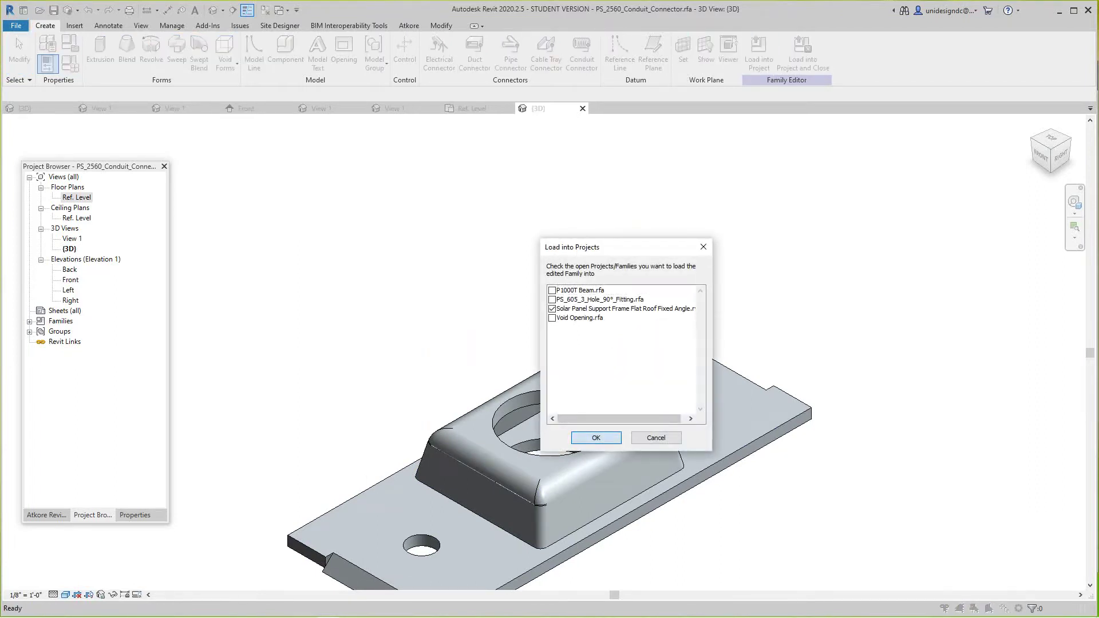
key("Return")
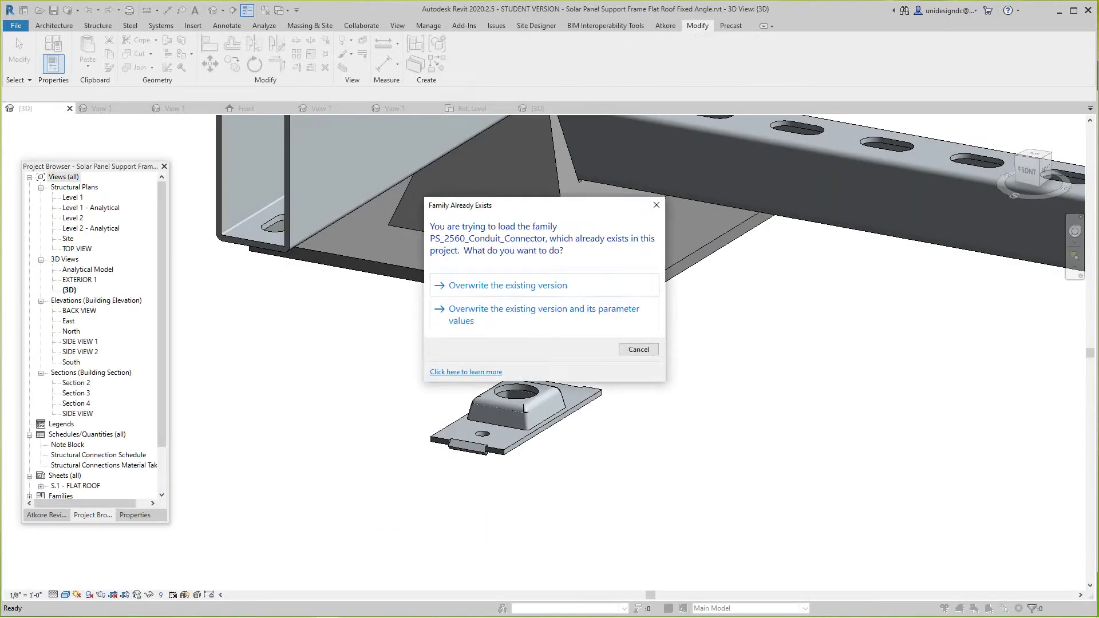
left_click(544, 315)
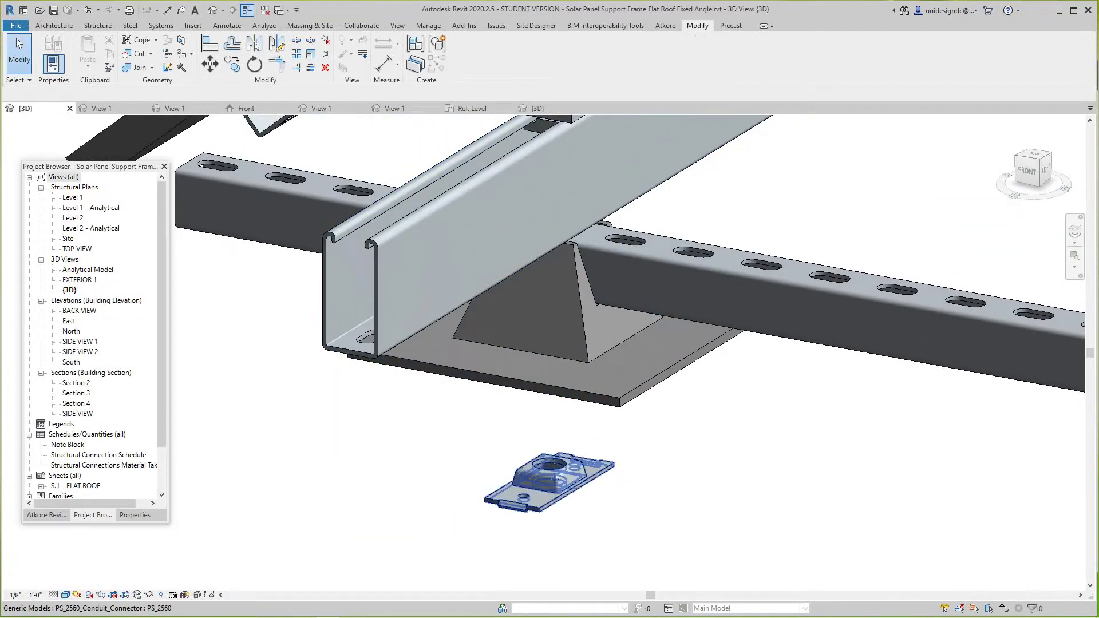
Rehost the conduit connector onto the outer side face of the strut channel on the left support base, using face placement.
left_click(522, 451)
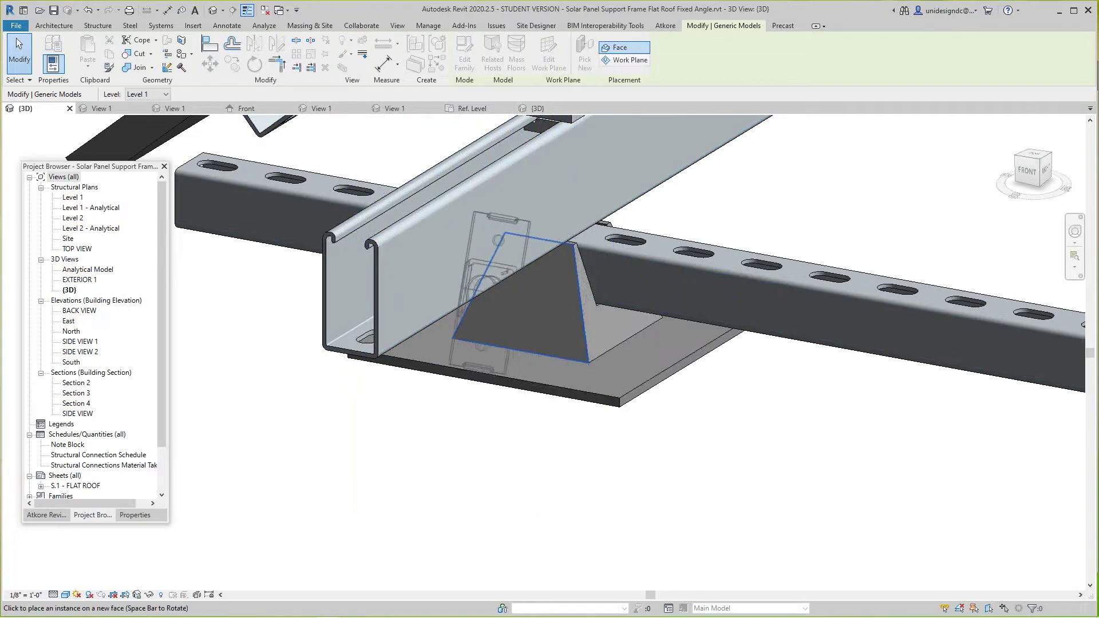
left_click(444, 266)
scroll(450, 275, "down", 1)
middle_click_drag(449, 275, 609, 311)
key("Escape")
scroll(581, 378, "up", 3)
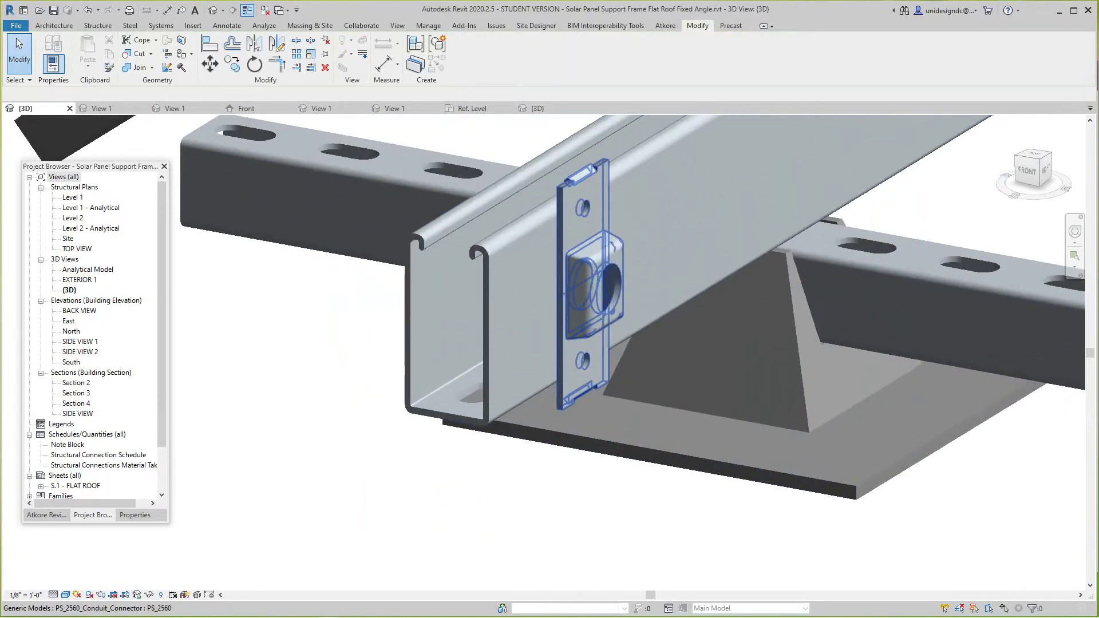
scroll(578, 386, "down", 4)
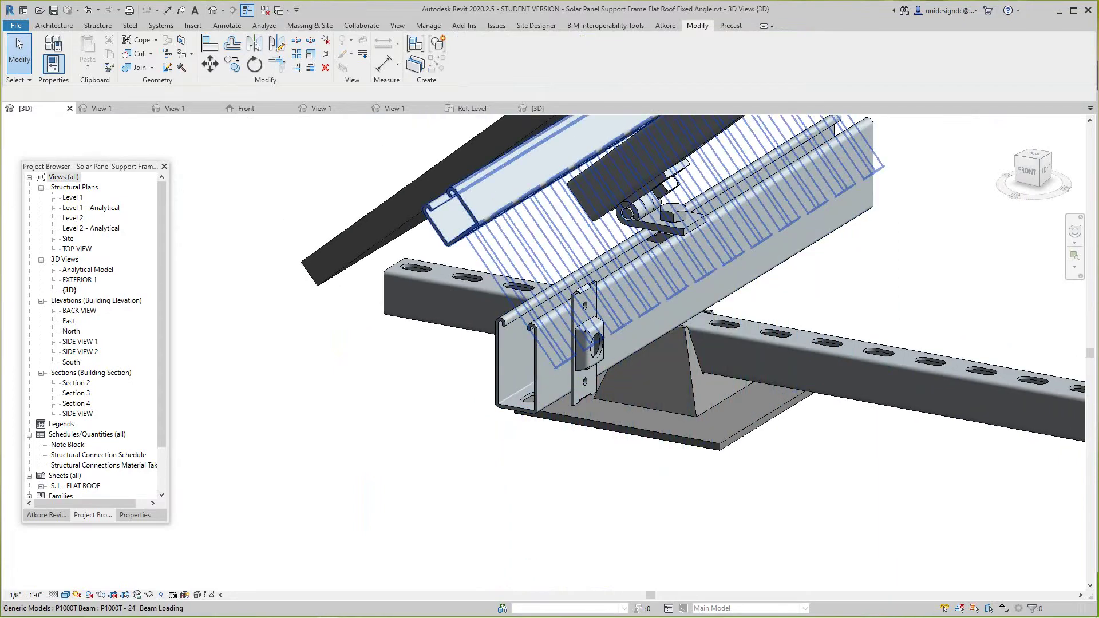
middle_click_drag(322, 393, 320, 393)
scroll(320, 394, "down", 3)
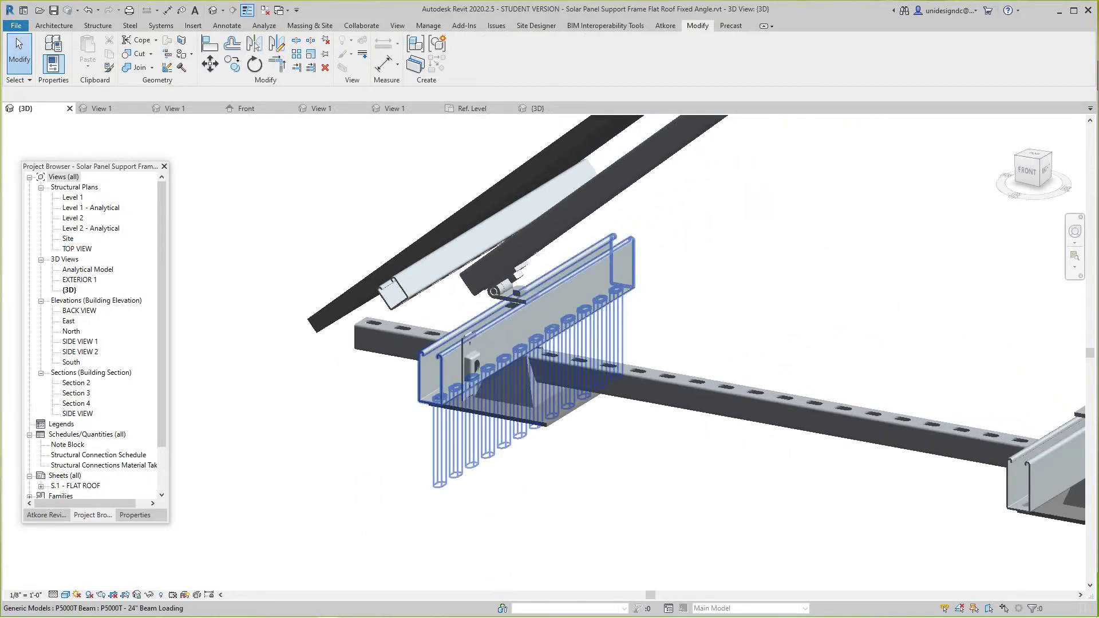
scroll(487, 422, "up", 3)
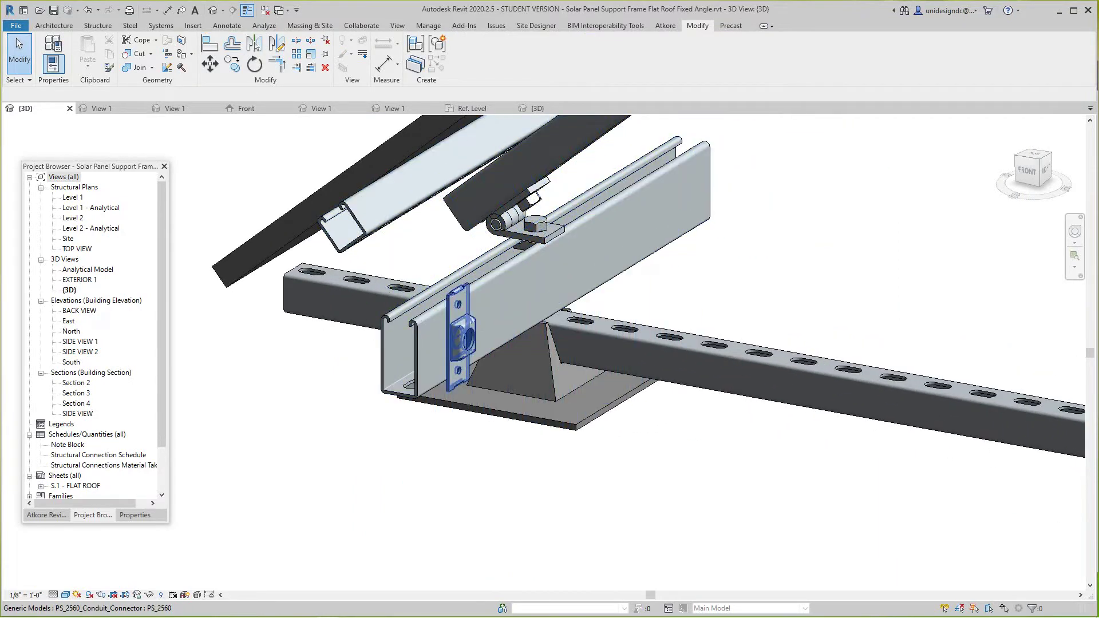
Copy the conduit connector from the left support base to the open space below the slotted rail.
left_click(449, 323)
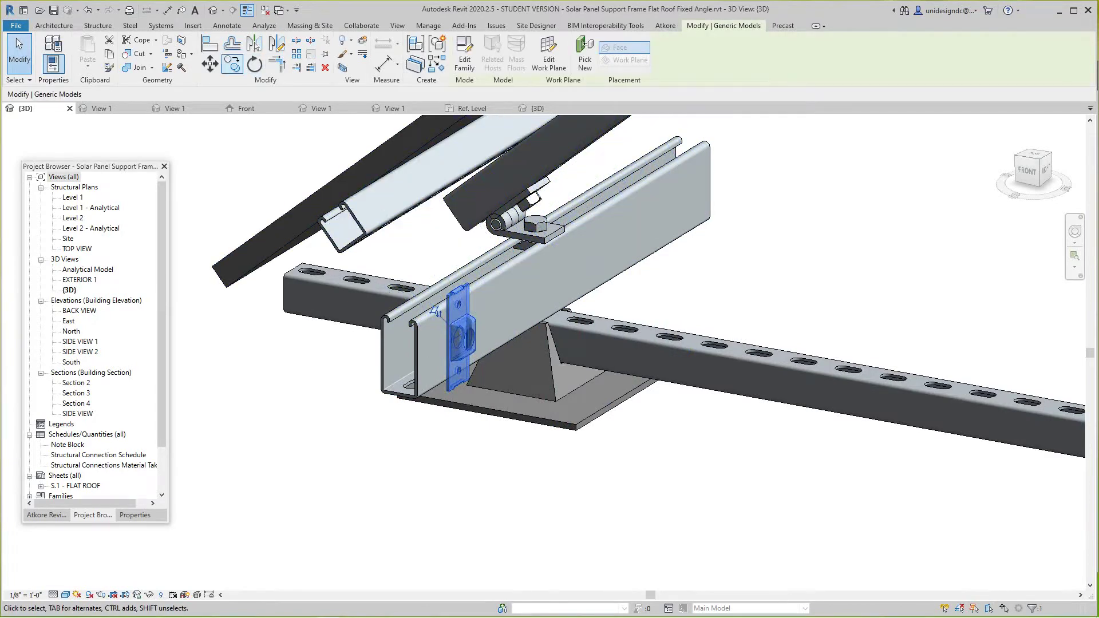
left_click(232, 64)
left_click(400, 477)
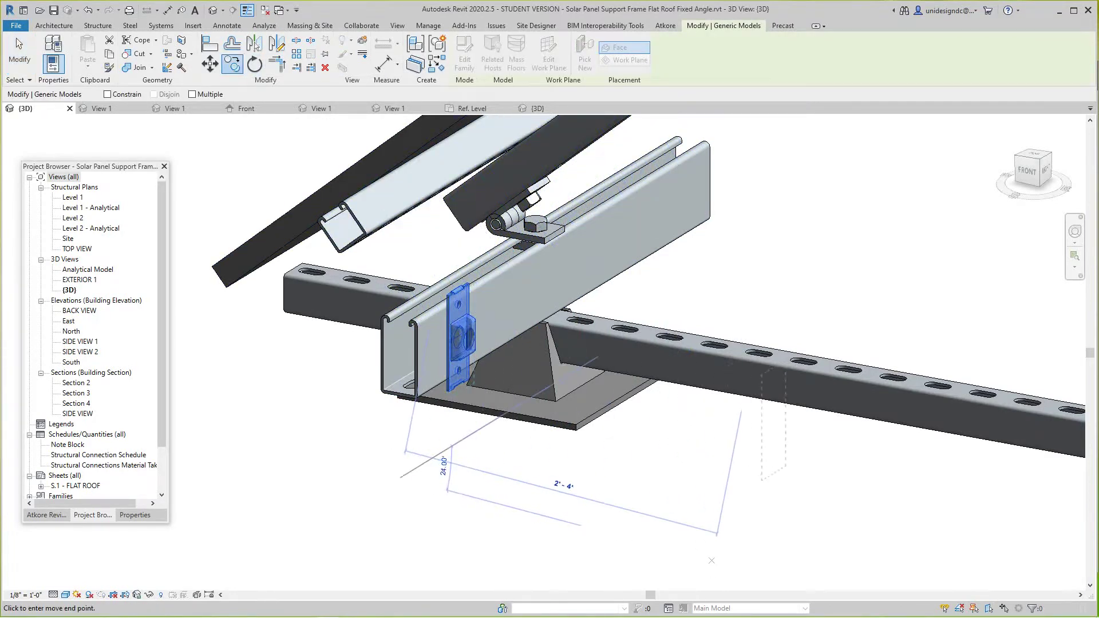
scroll(618, 393, "down", 2)
left_click(621, 567)
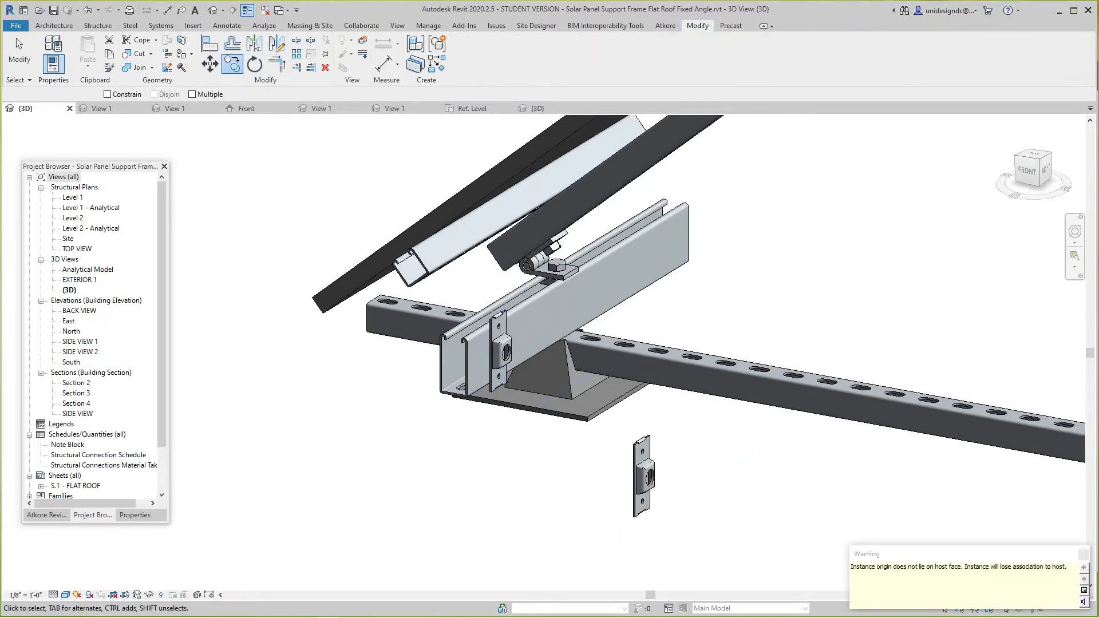
key("Escape")
Rehost the copied conduit connector onto the top face of the slotted rail between the two support bases.
left_click(643, 475)
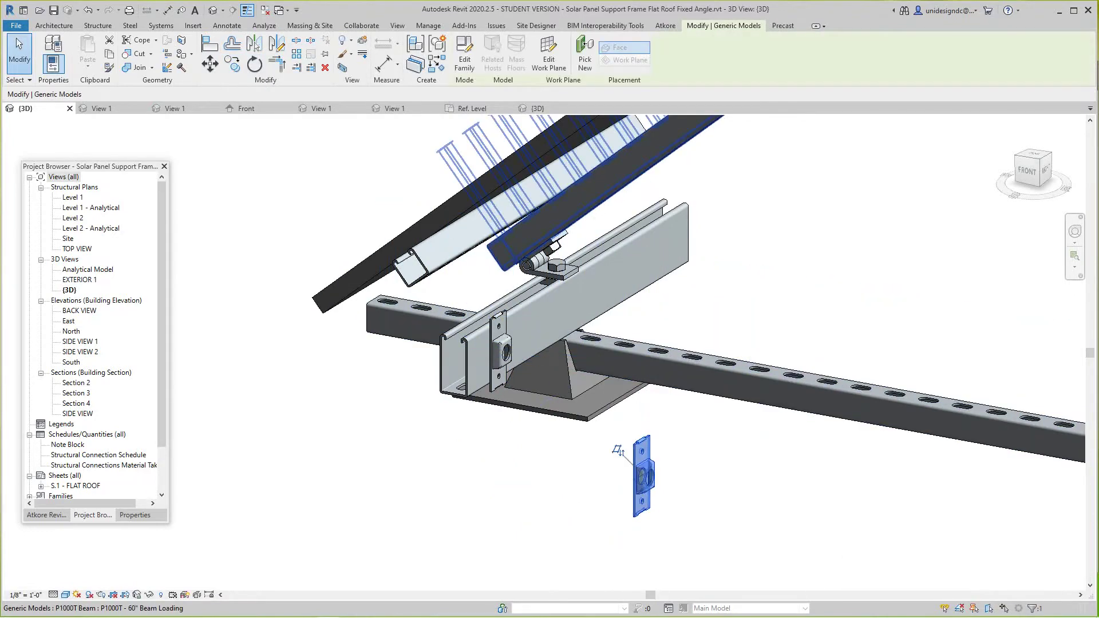
left_click(584, 57)
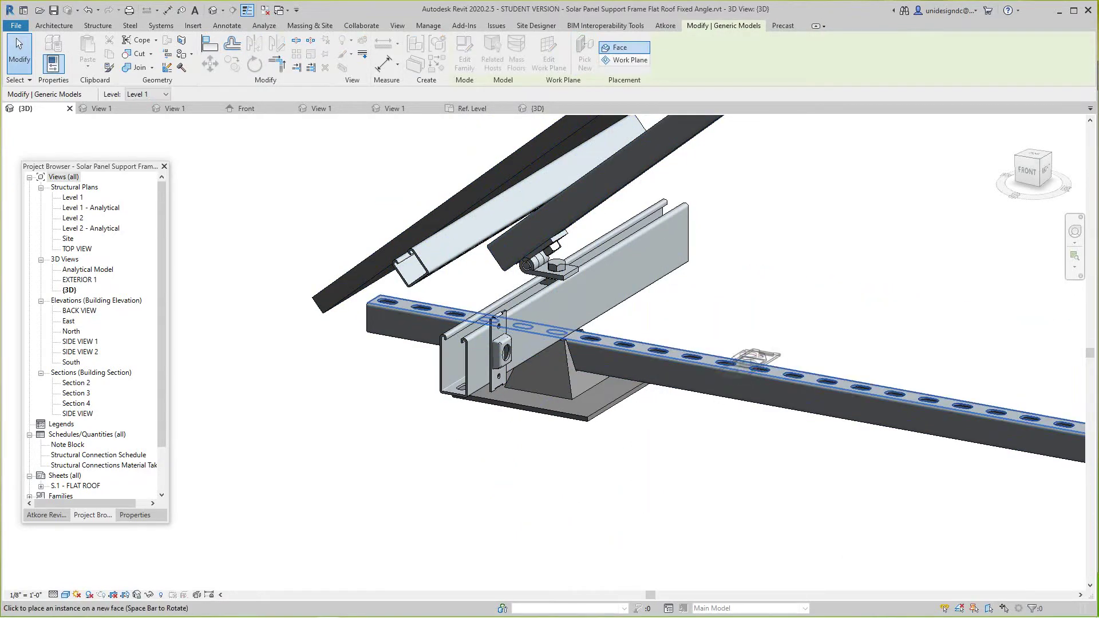
scroll(758, 357, "up", 2)
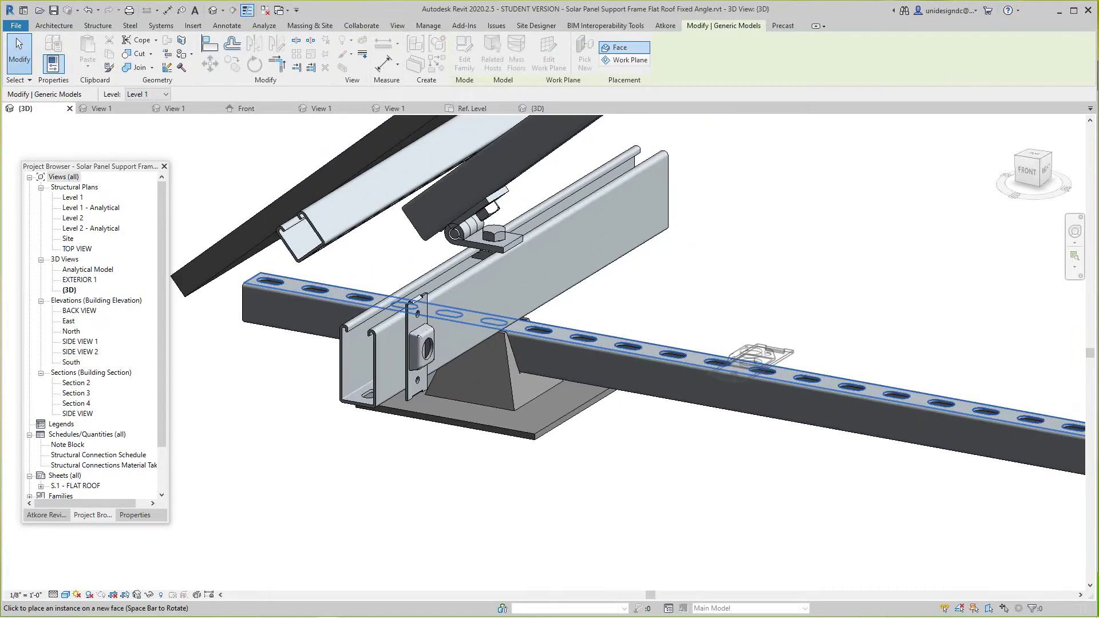
left_click(755, 363)
left_click(664, 448)
scroll(664, 448, "up", 1)
scroll(656, 467, "down", 4)
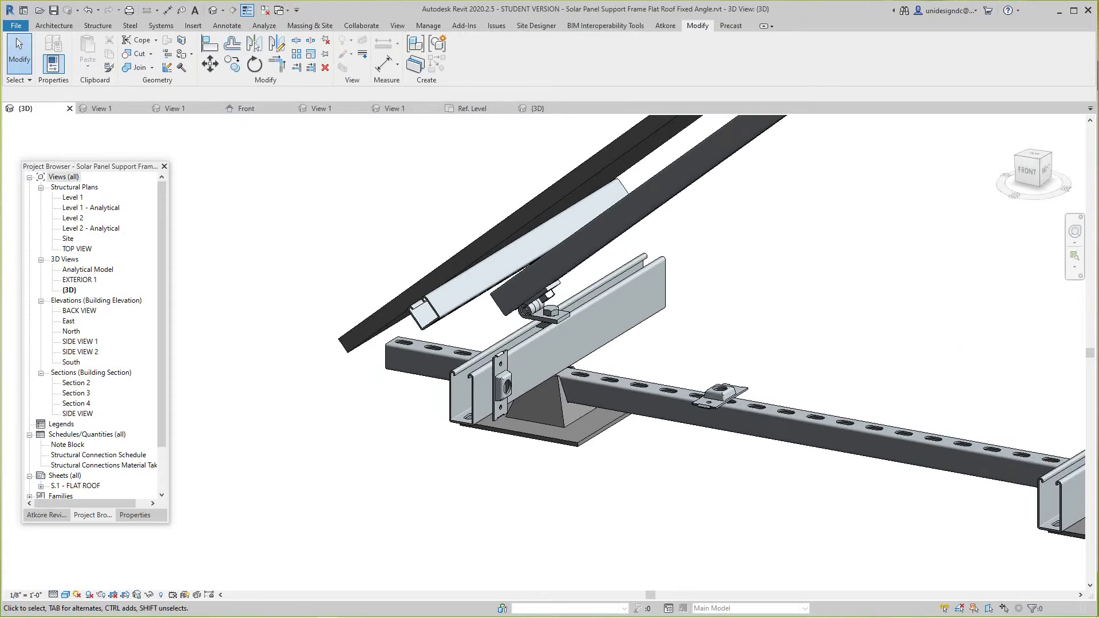
scroll(181, 408, "down", 1)
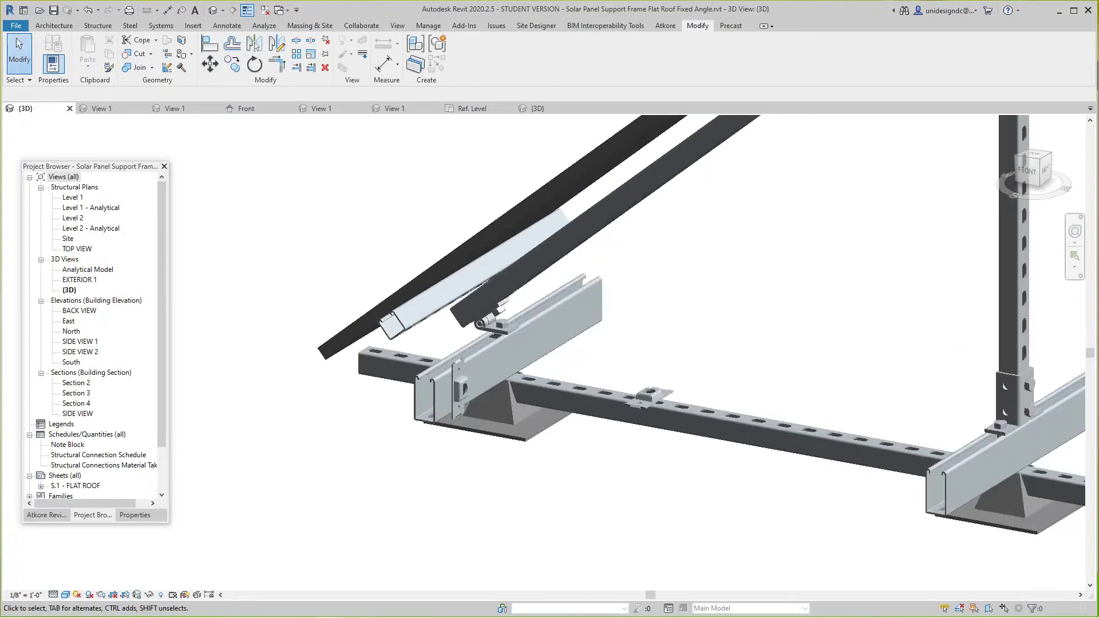
Choose the PS_621 4-hole connecting plate from the Atkore family library for placement on a face.
left_click(46, 515)
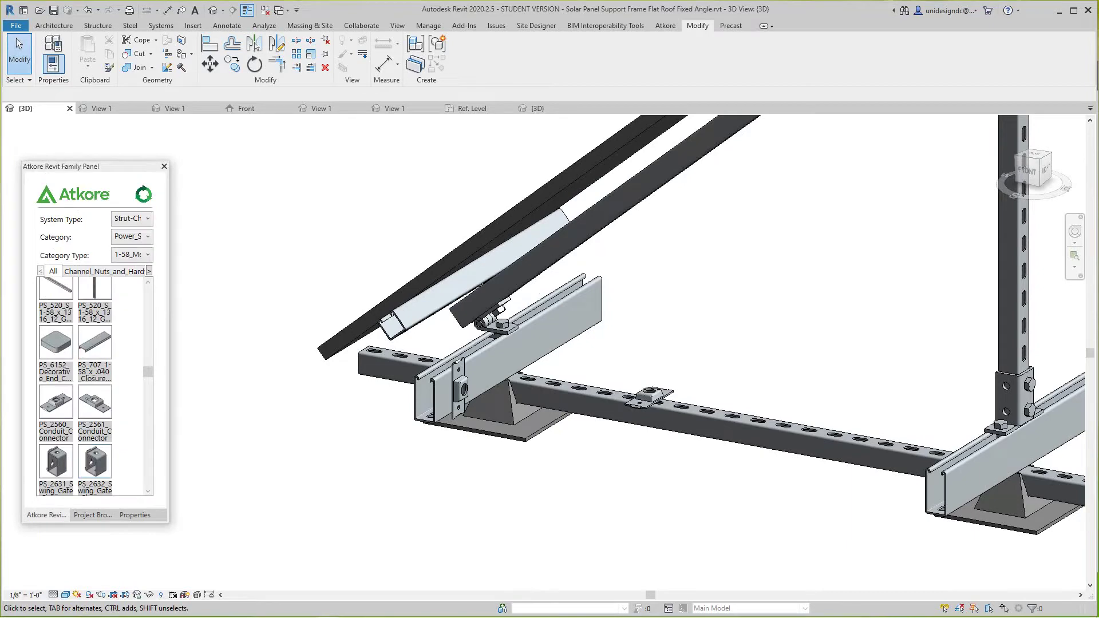
scroll(191, 419, "down", 2)
scroll(95, 387, "up", 2)
scroll(95, 387, "up", 8)
scroll(95, 387, "down", 8)
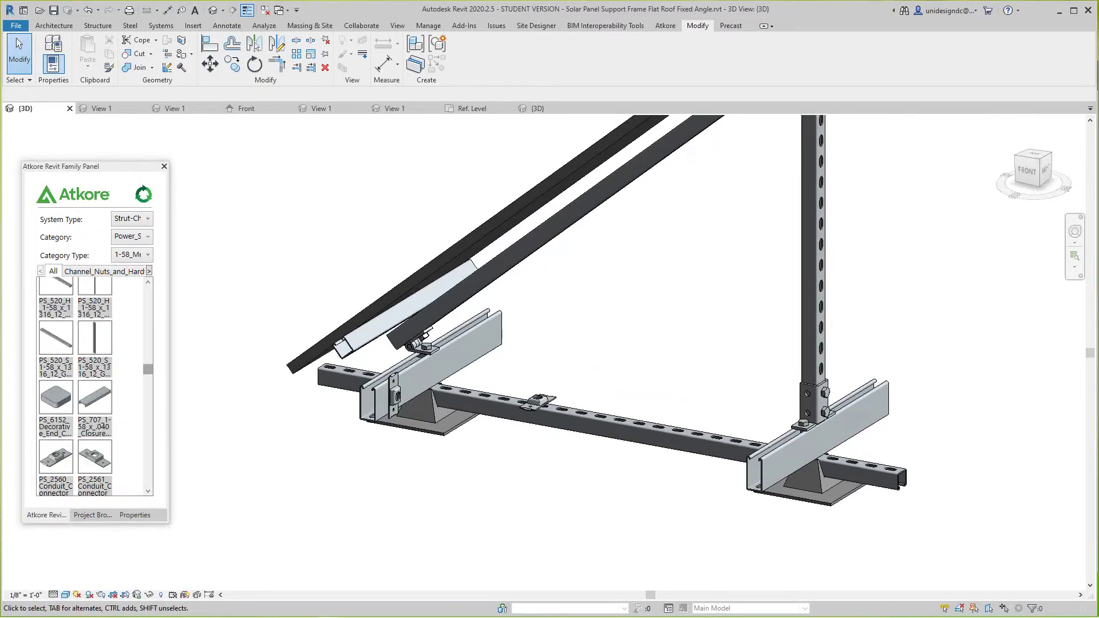
scroll(94, 386, "down", 5)
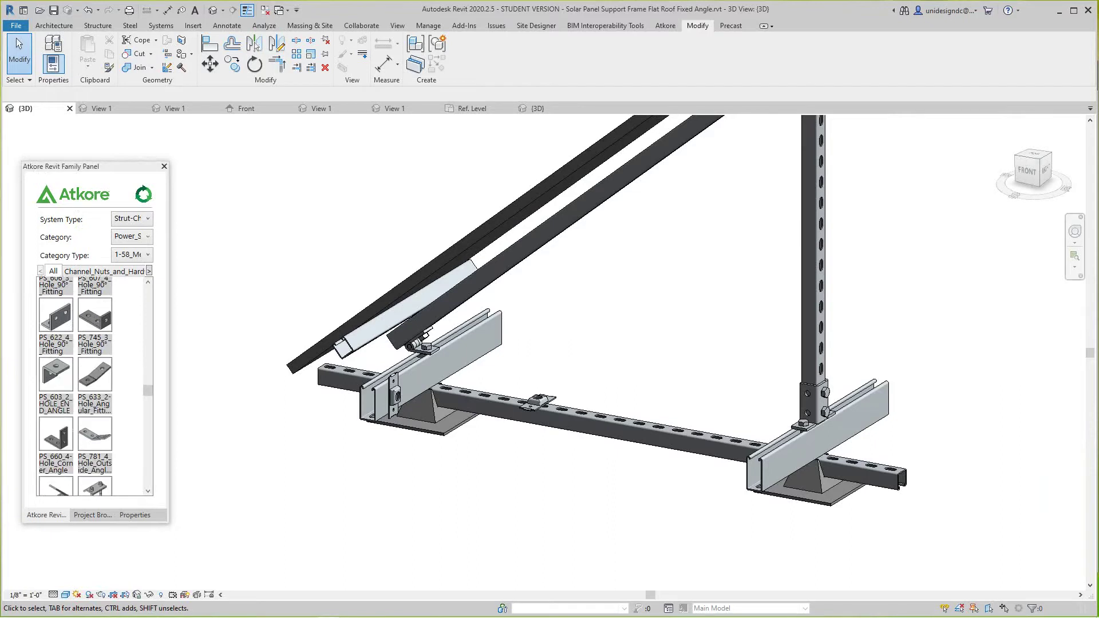
scroll(94, 386, "down", 5)
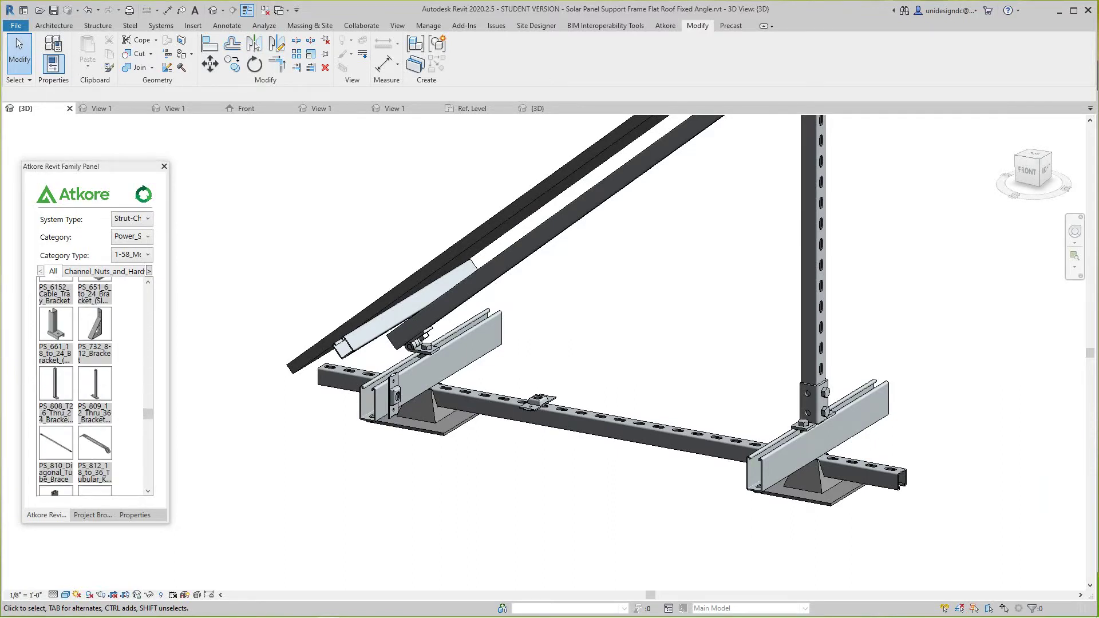
scroll(94, 386, "up", 3)
scroll(94, 386, "up", 1)
scroll(94, 386, "down", 5)
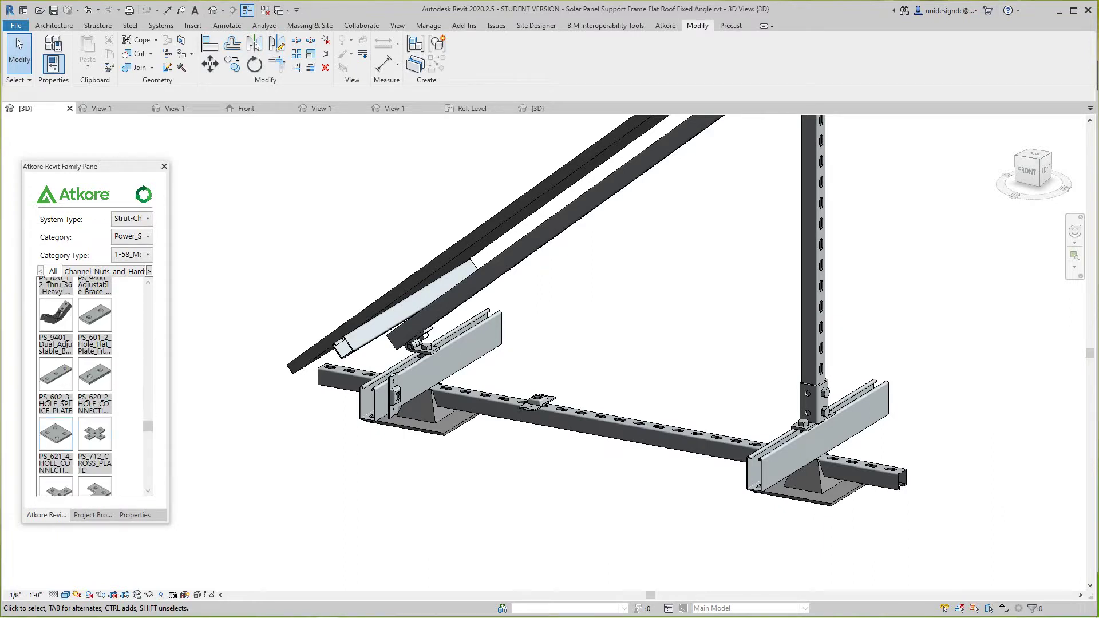
left_click(56, 433)
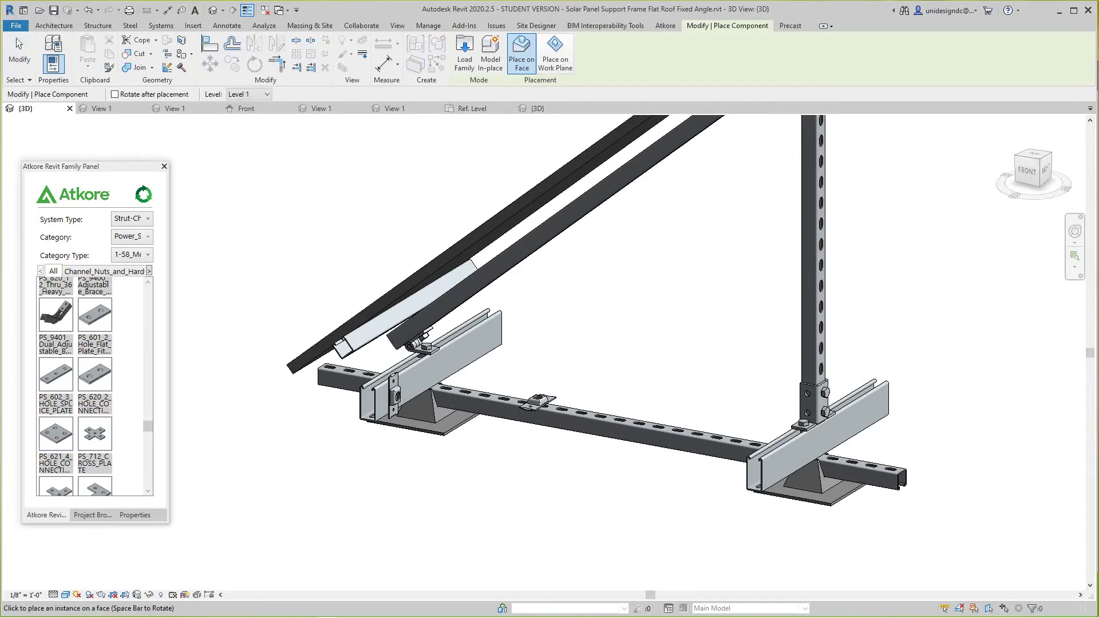
Place the 4-hole connecting plate on the side face of the slotted rail, between the conduit connector and the rear support base.
scroll(435, 422, "down", 3)
scroll(435, 422, "up", 4)
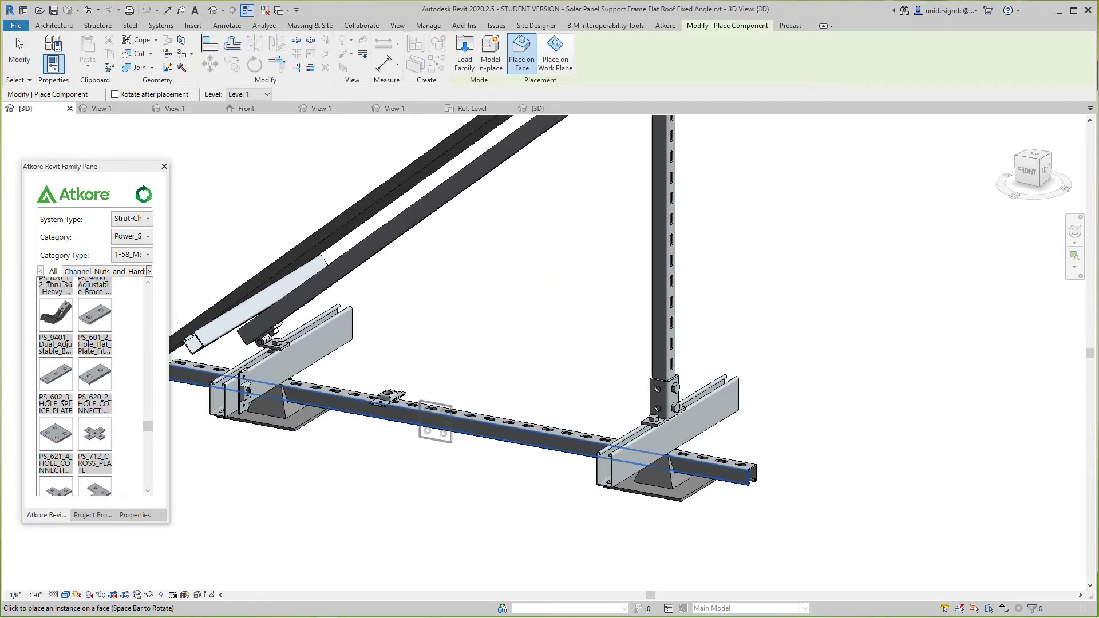
left_click(431, 419)
scroll(409, 382, "up", 3)
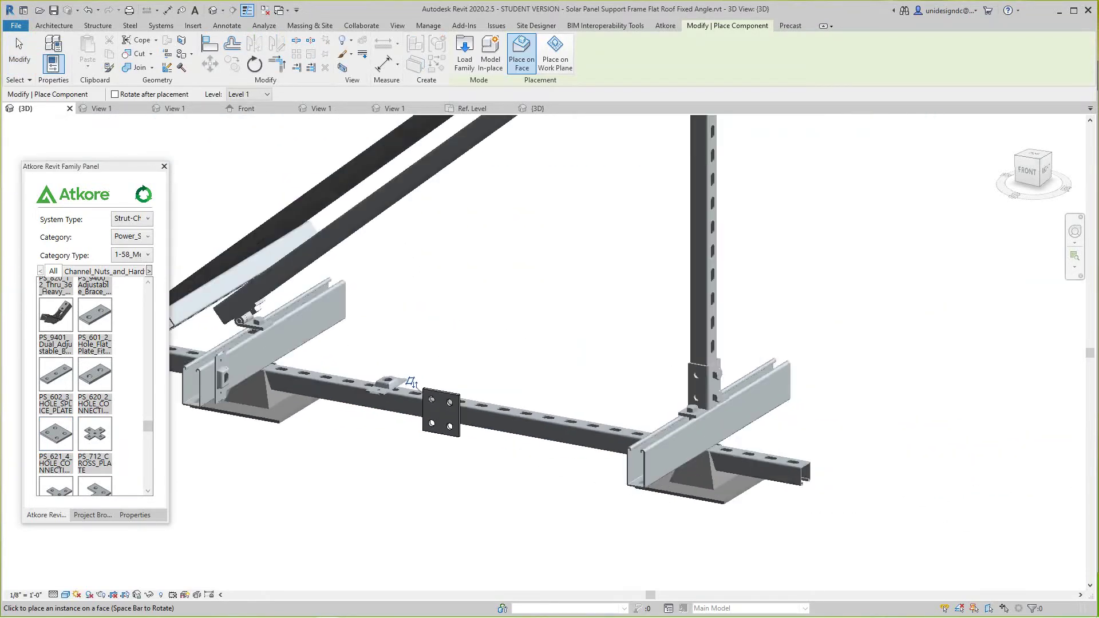
scroll(411, 381, "down", 2)
Place a second 4-hole connecting plate on the sloped face of the solar panel and end component placement.
middle_click_drag(411, 381, 416, 417, "shift")
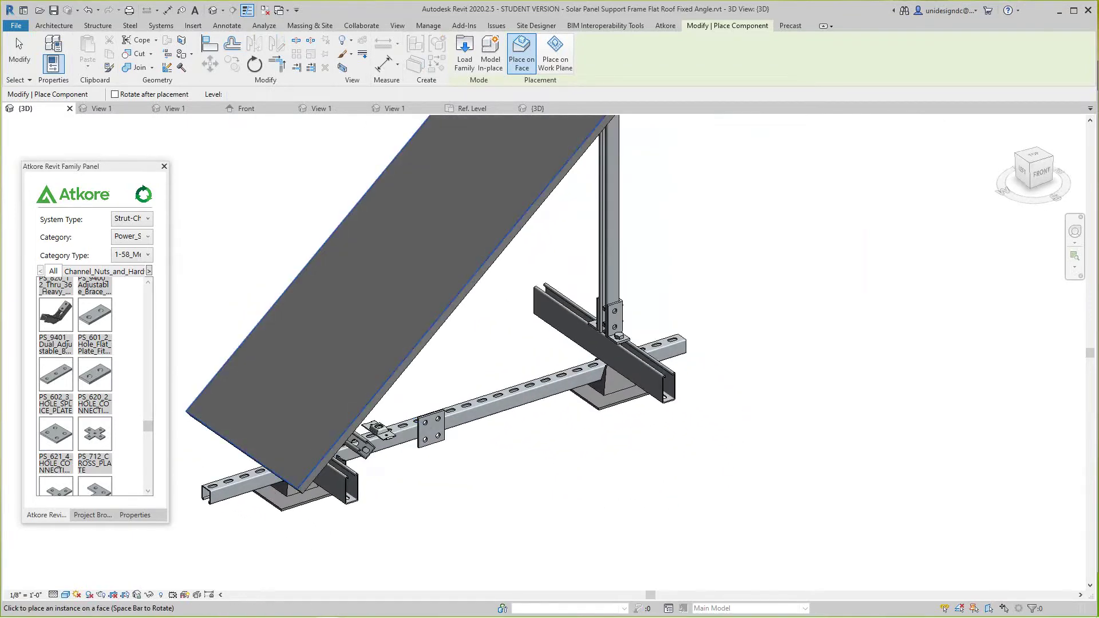
left_click(299, 378)
scroll(194, 475, "up", 4)
key("Escape")
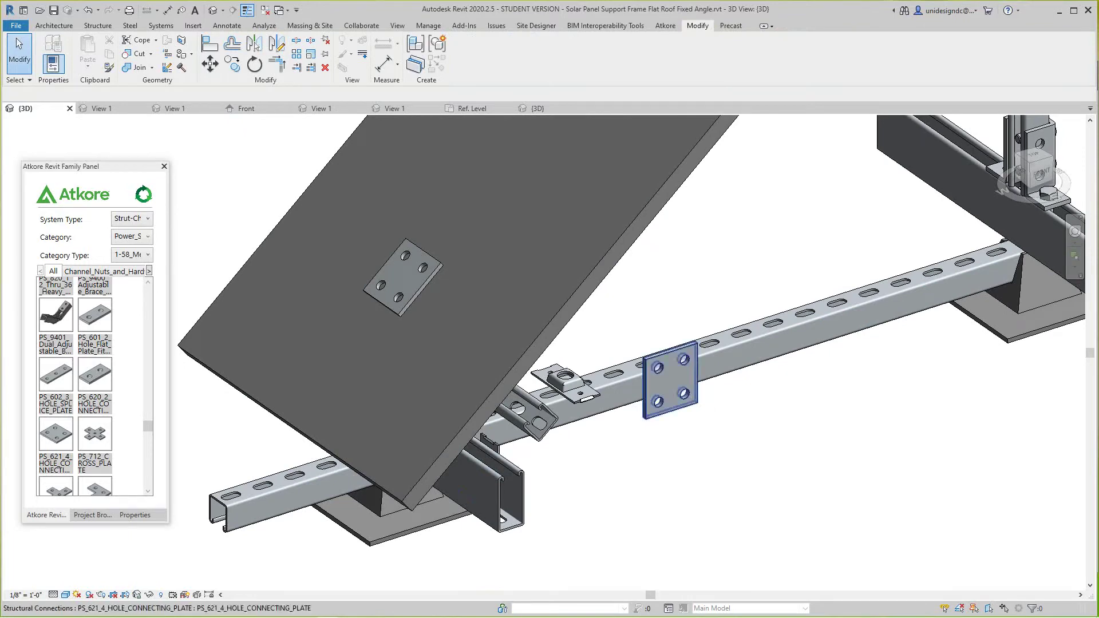
Open the PS_621 connecting plate family for editing from the instance on the rail and examine its 3D geometry.
left_click(642, 352)
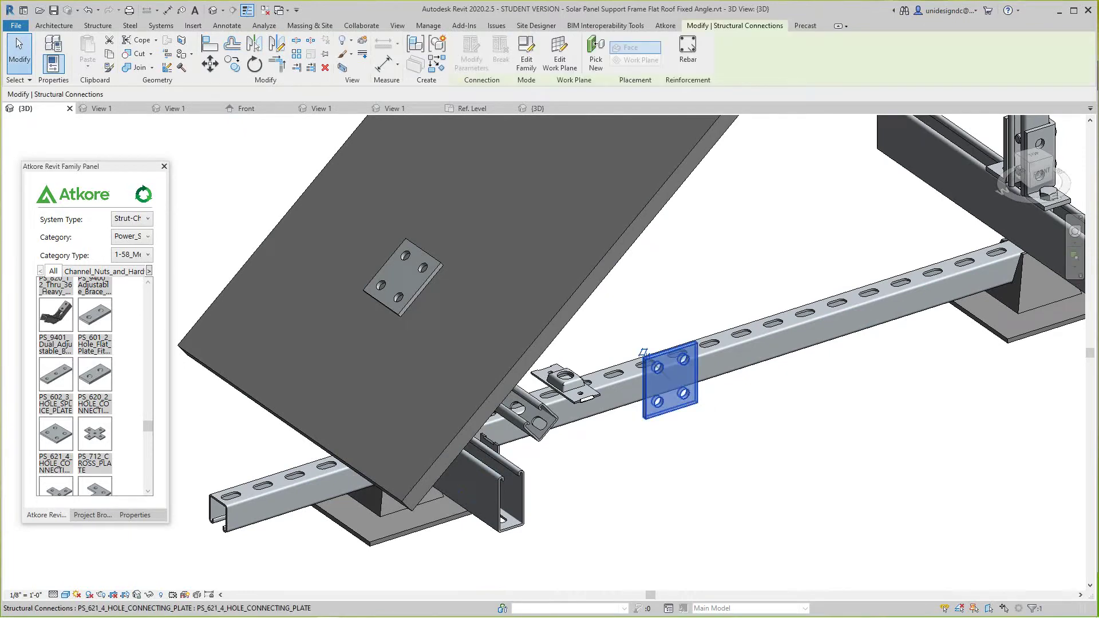
double_click(644, 352)
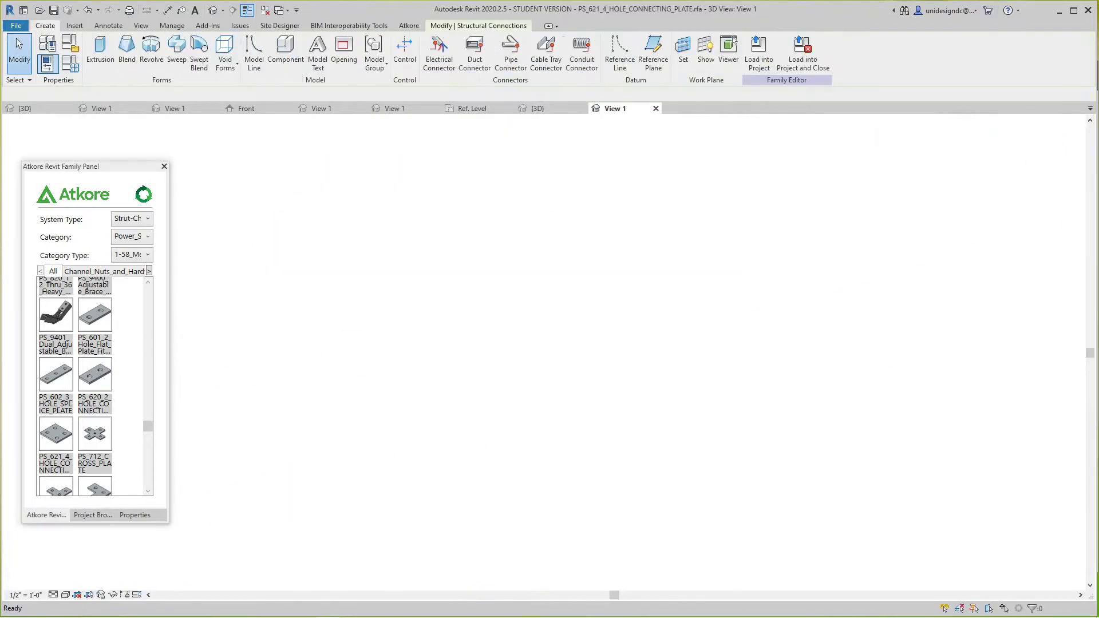
scroll(535, 476, "down", 6)
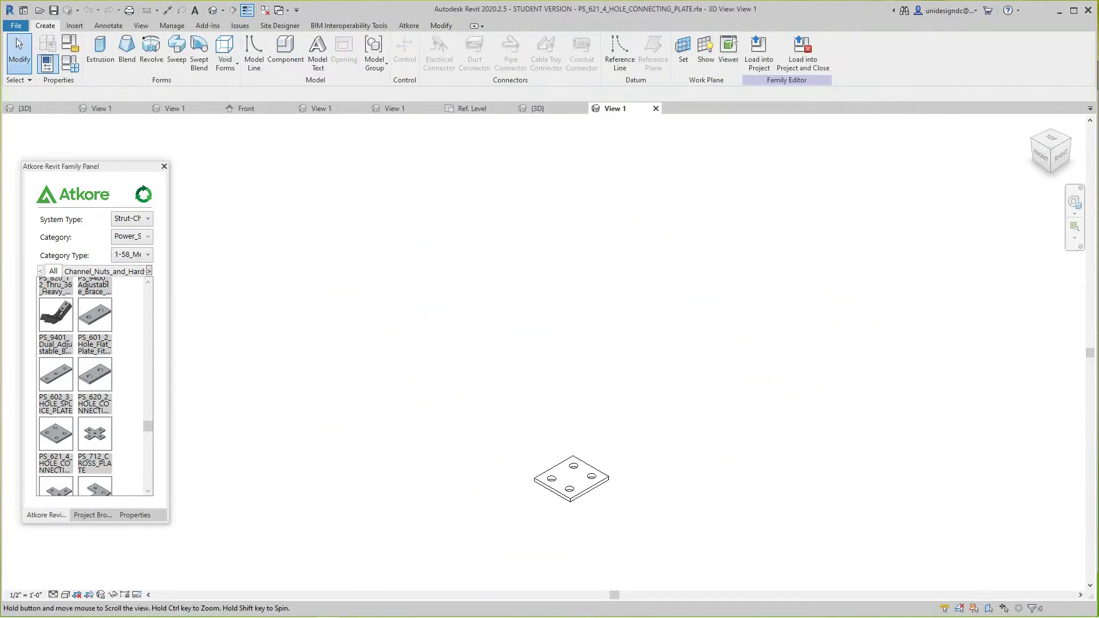
middle_click_drag(545, 540, 517, 488)
scroll(517, 488, "up", 2)
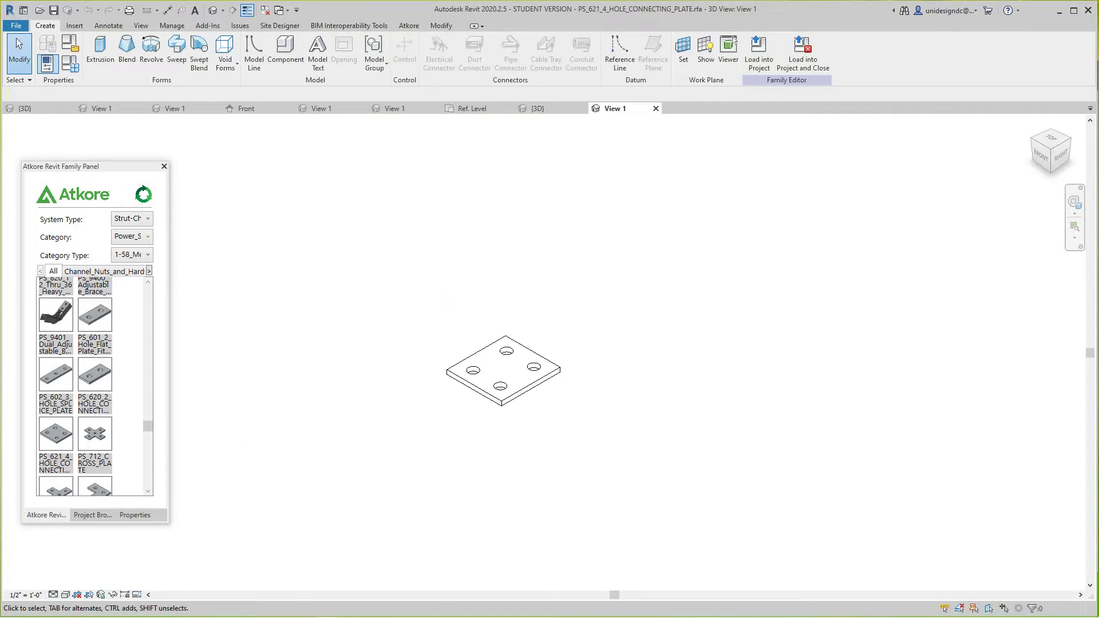
scroll(338, 268, "up", 2)
middle_click_drag(341, 270, 315, 247)
scroll(314, 247, "down", 1)
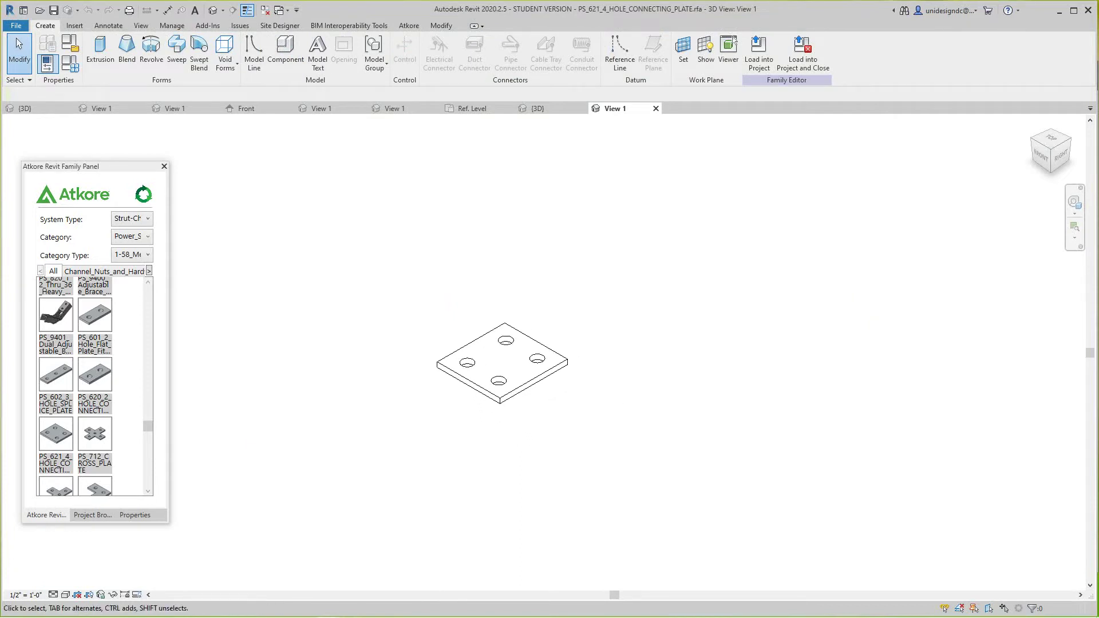
Review the plate family's category and parameters from its Ref. Level floor plan, and close the family without changes.
left_click(93, 515)
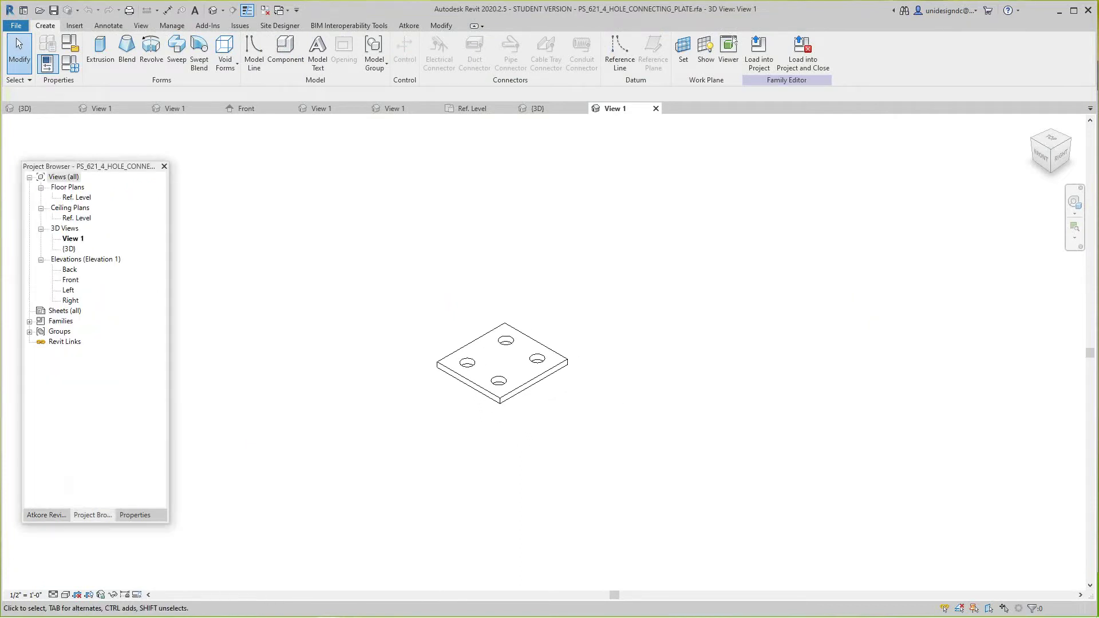
double_click(77, 198)
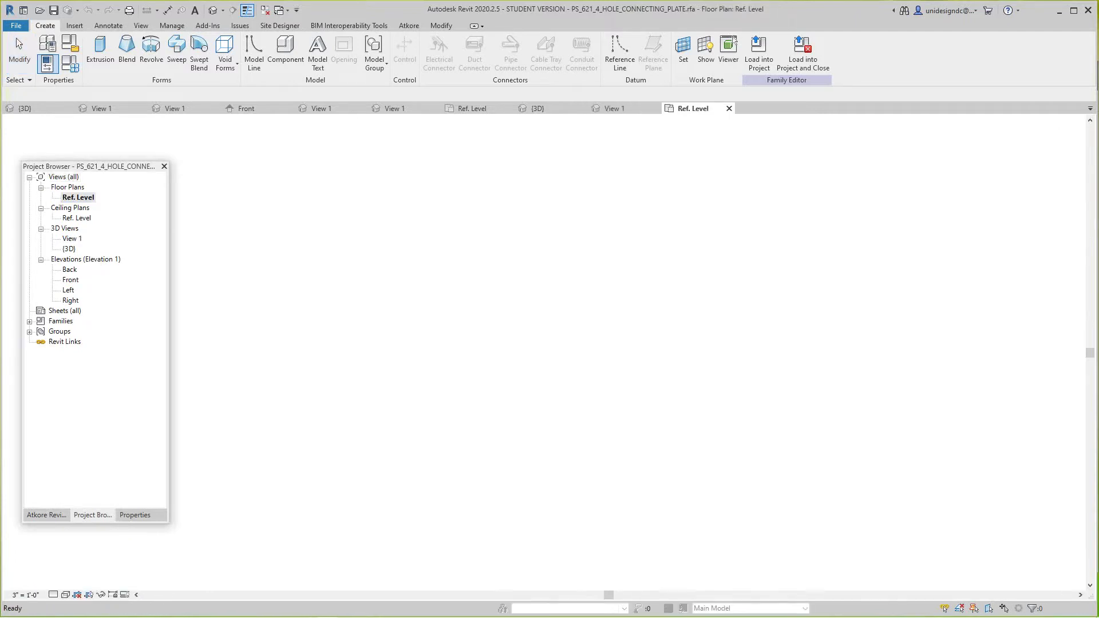
scroll(540, 332, "up", 2)
scroll(532, 345, "up", 2)
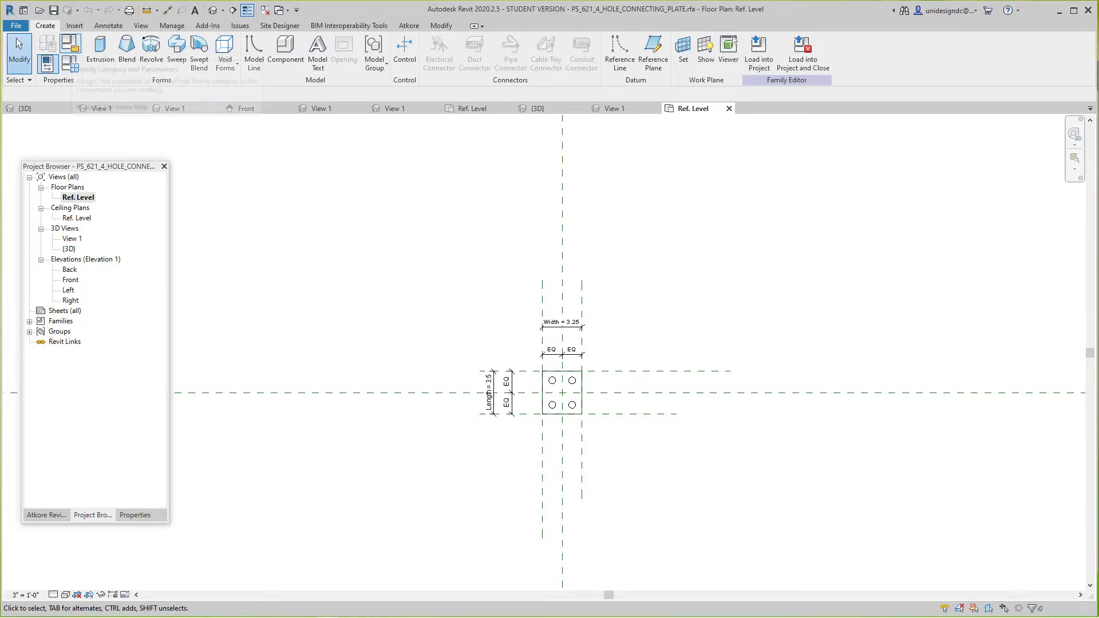
left_click(47, 64)
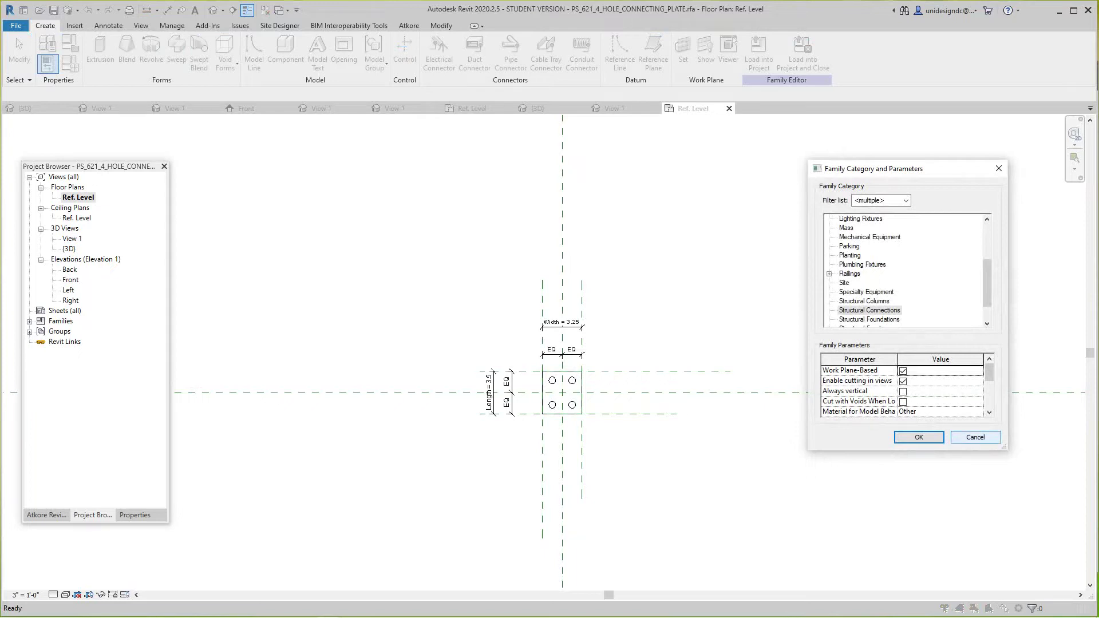
left_click(975, 438)
scroll(737, 383, "down", 1)
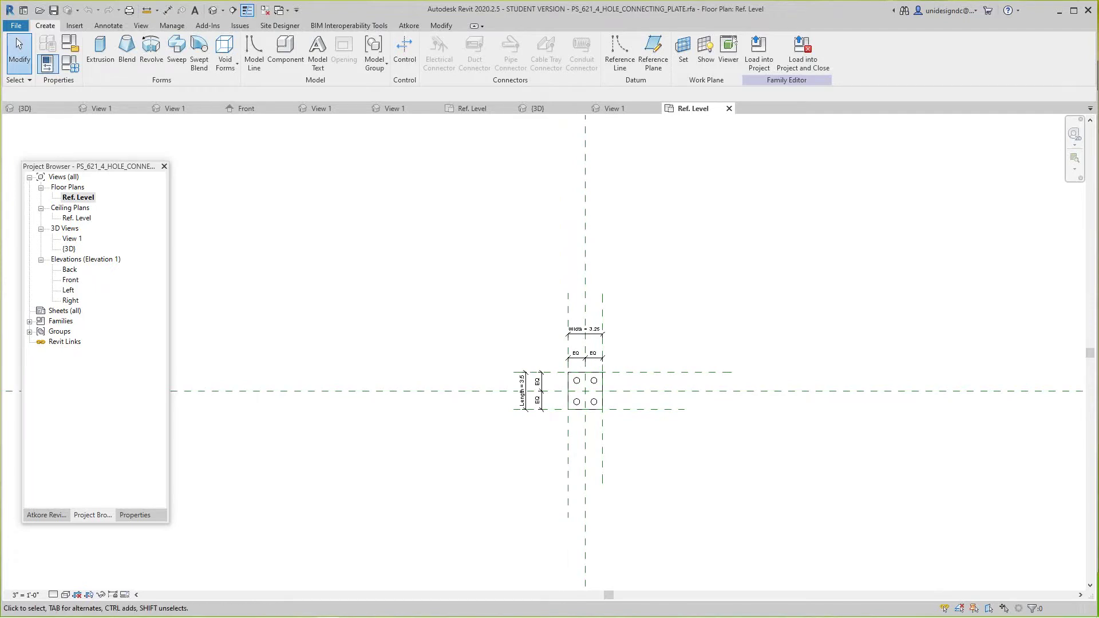
left_click(728, 108)
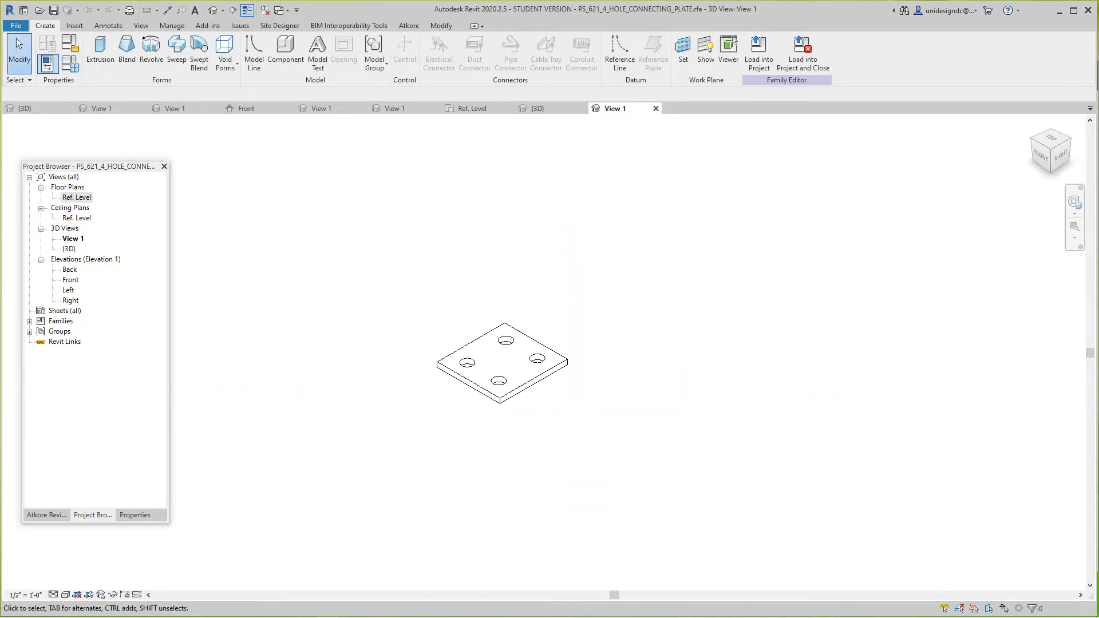
left_click(655, 108)
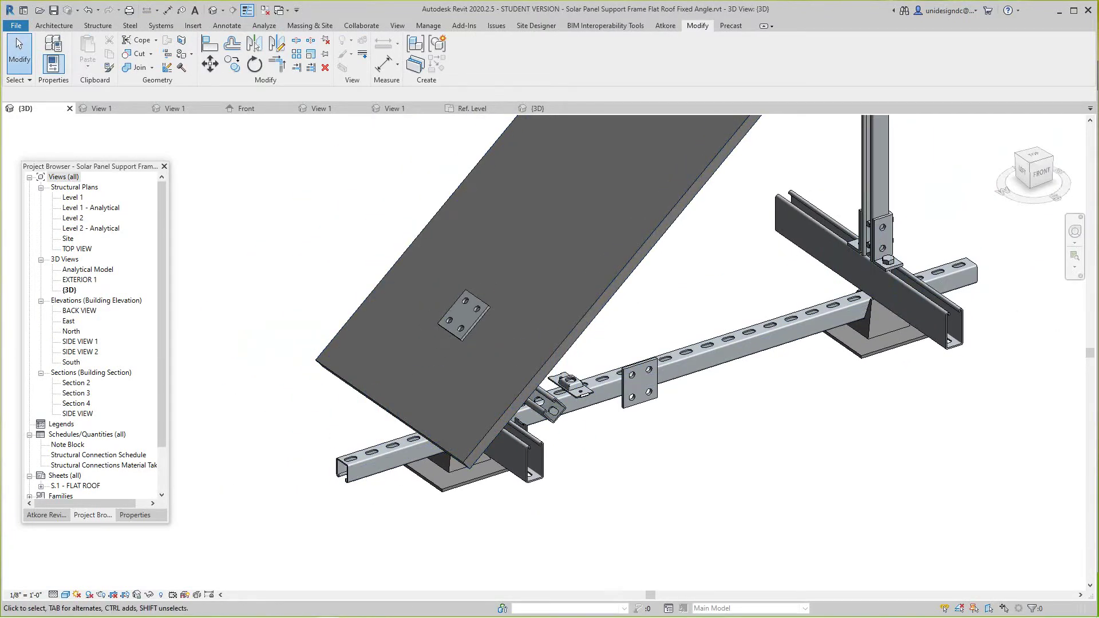
Browse the Atkore family library for other fittings, including the splice plates, post bases, U-shape and wing-shape fittings.
left_click(46, 515)
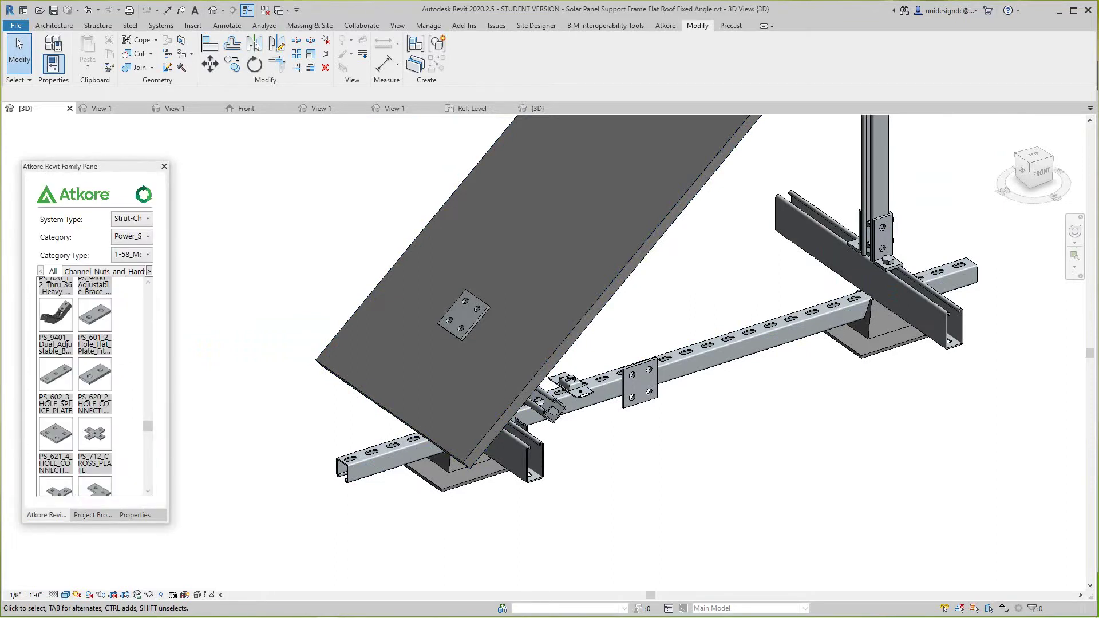
scroll(94, 386, "down", 5)
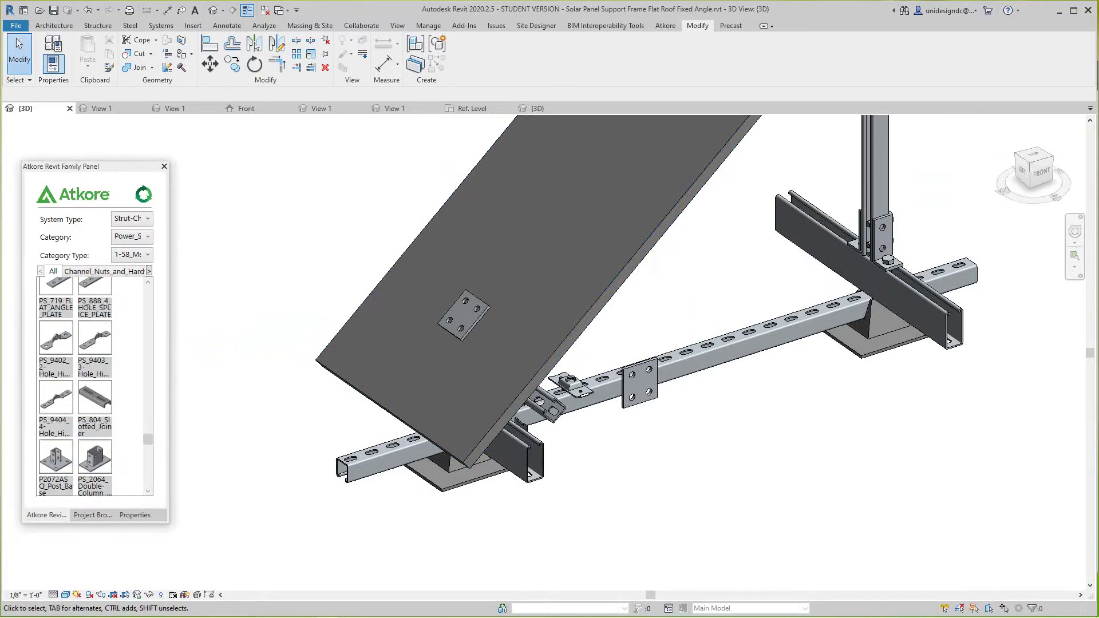
scroll(94, 387, "down", 2)
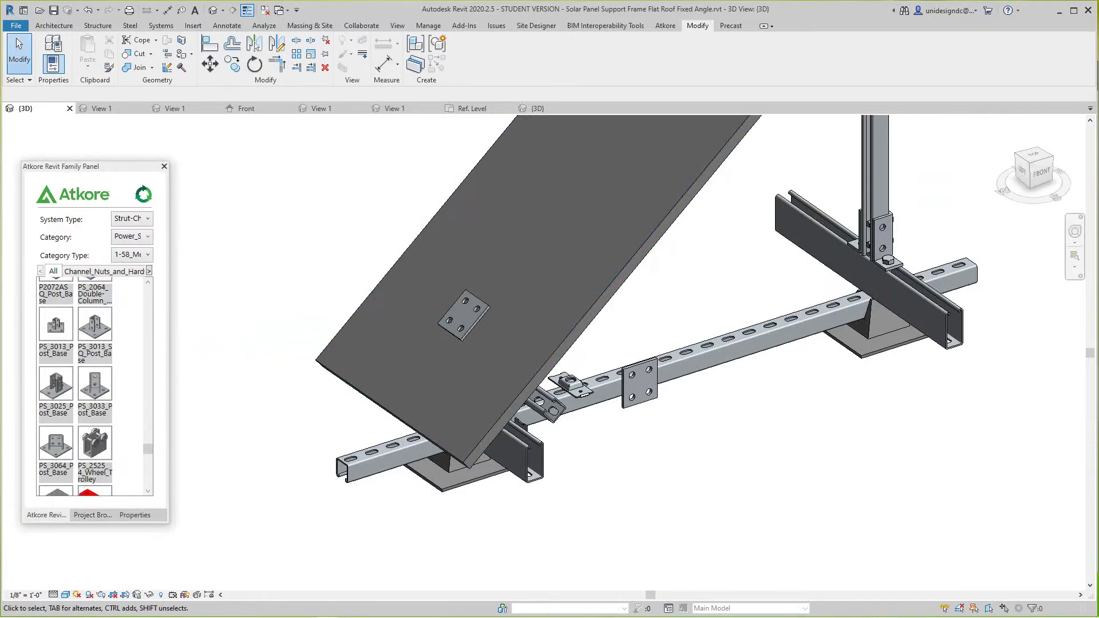
scroll(95, 386, "down", 5)
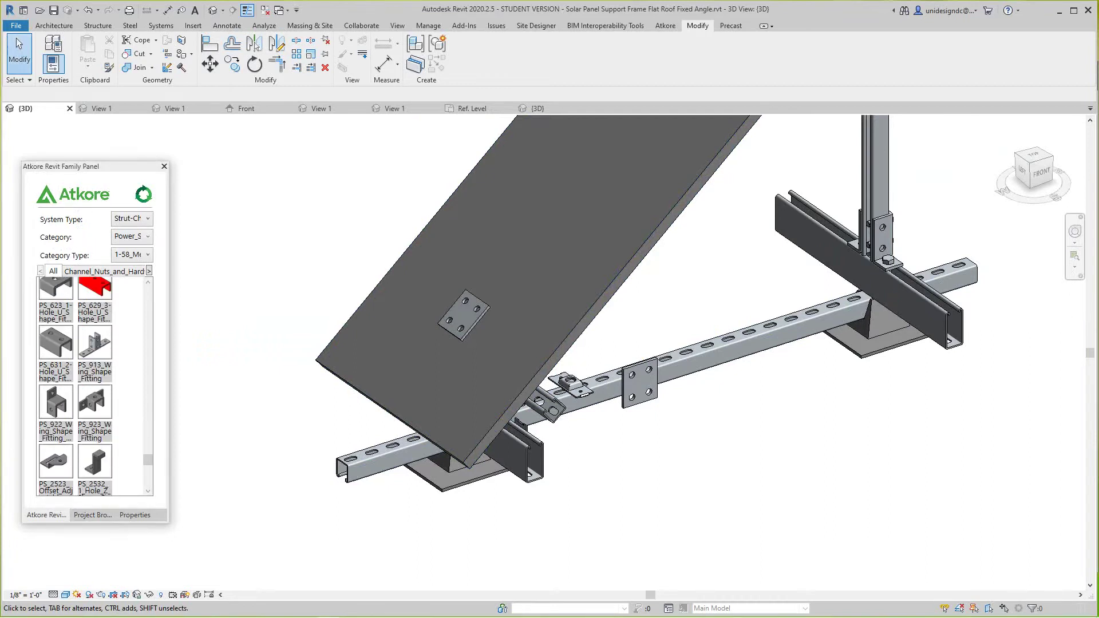
scroll(95, 386, "up", 8)
scroll(94, 387, "up", 5)
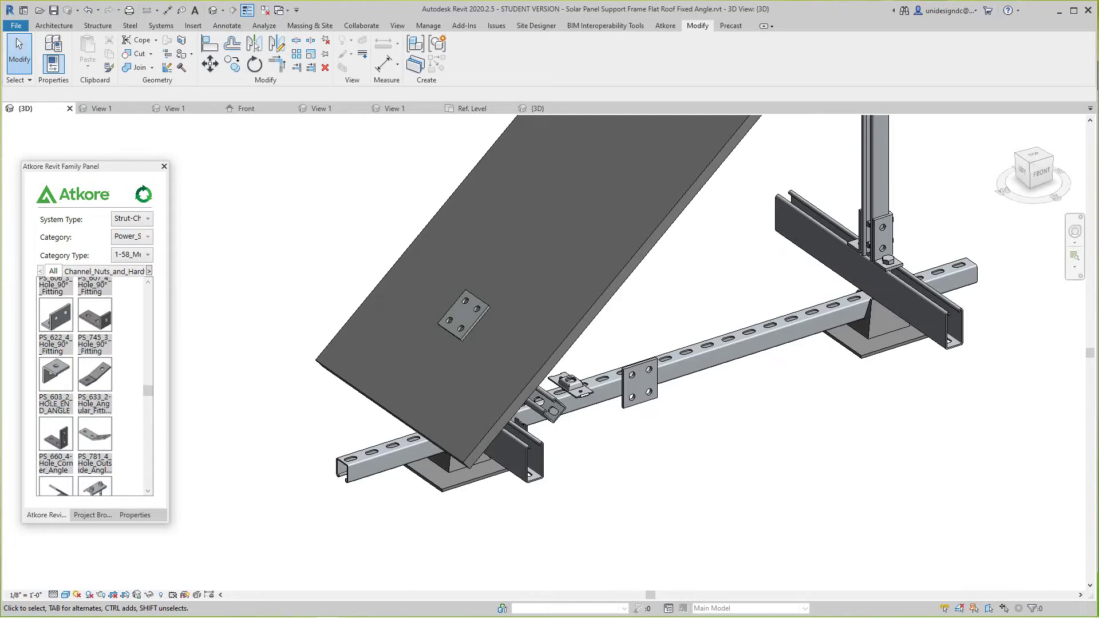
Browse the Atkore family library from the strut channels through the angle fittings, beam clamps and brackets to the pipe clamps and seismic rod stiffener.
scroll(94, 386, "up", 5)
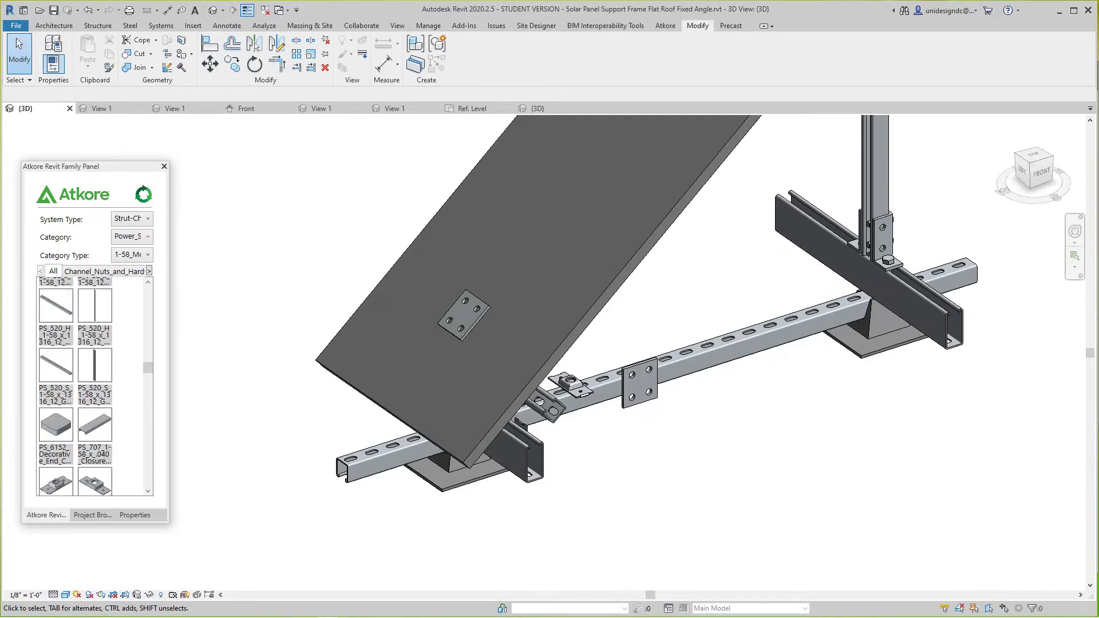
scroll(94, 386, "down", 3)
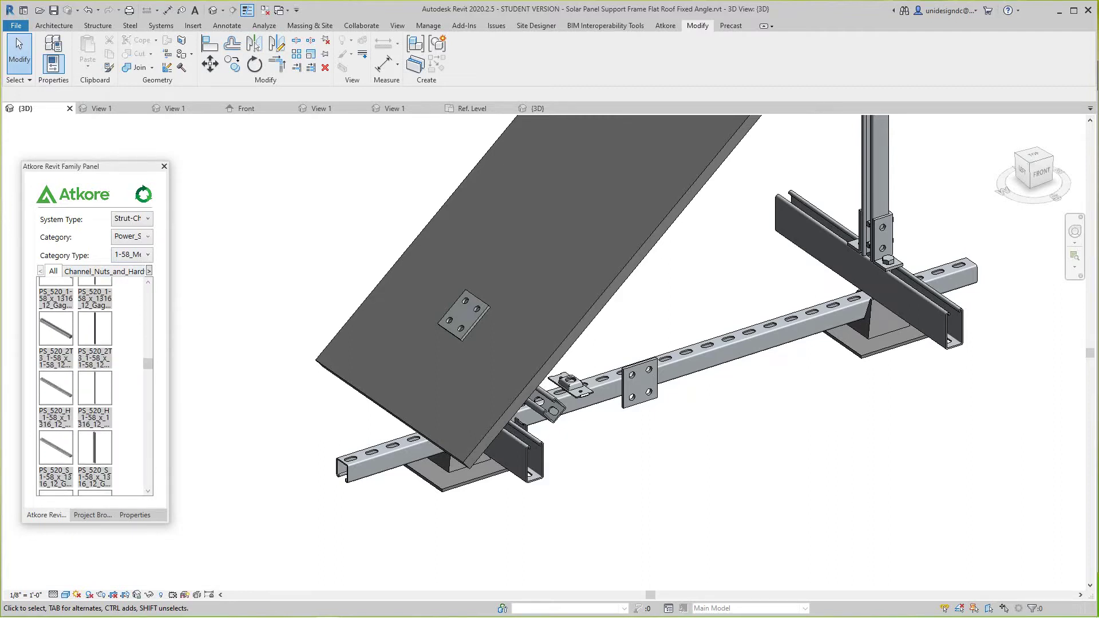
scroll(94, 387, "down", 5)
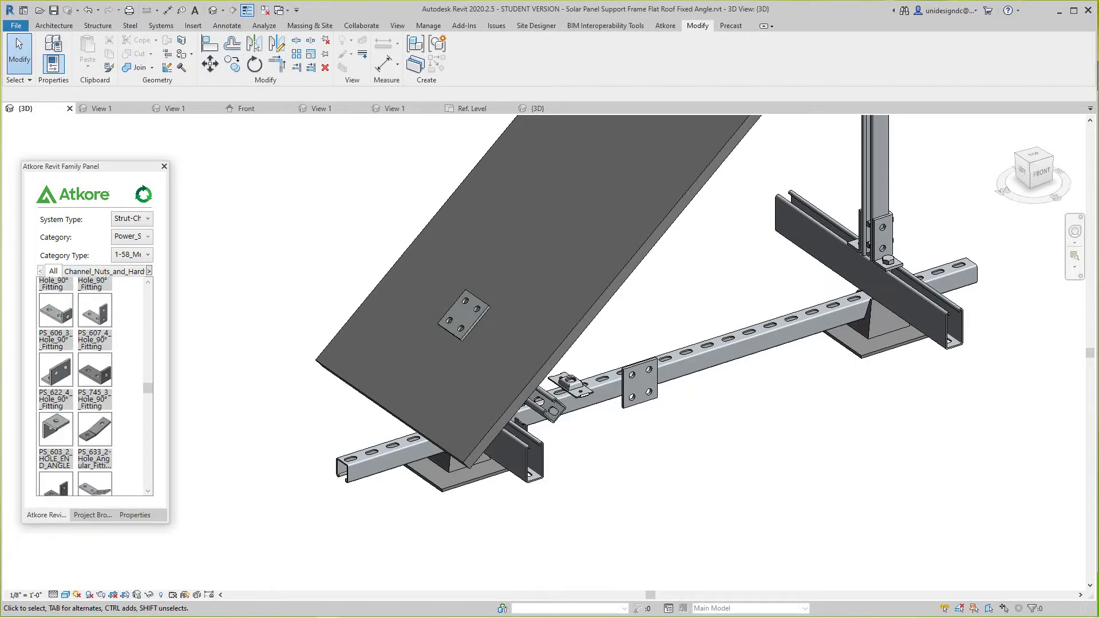
scroll(95, 387, "down", 1)
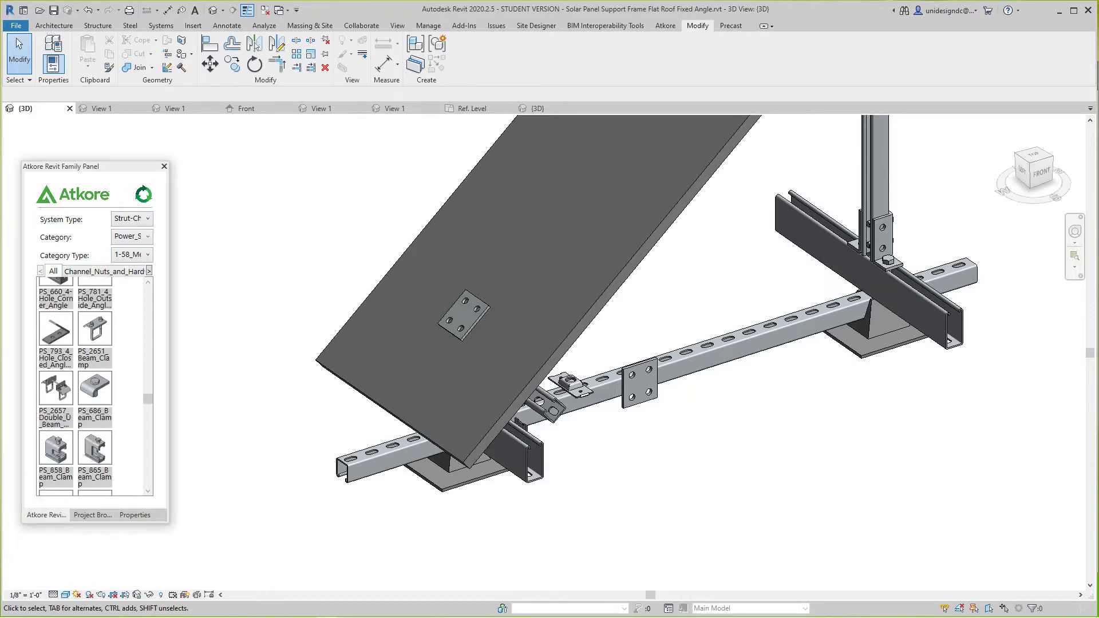
scroll(94, 386, "down", 3)
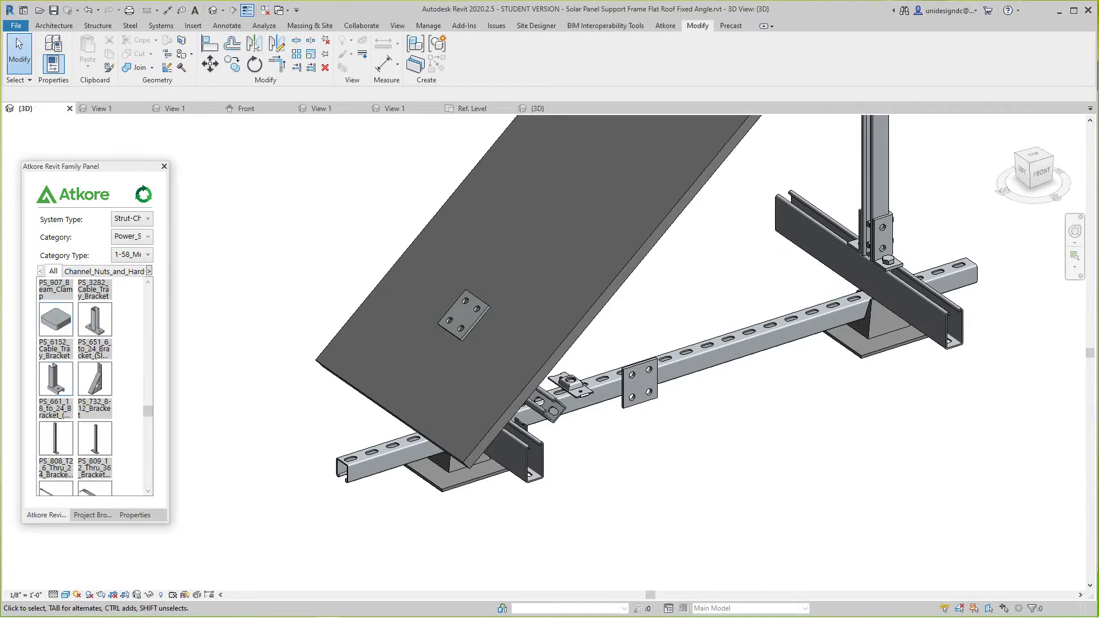
scroll(94, 386, "down", 5)
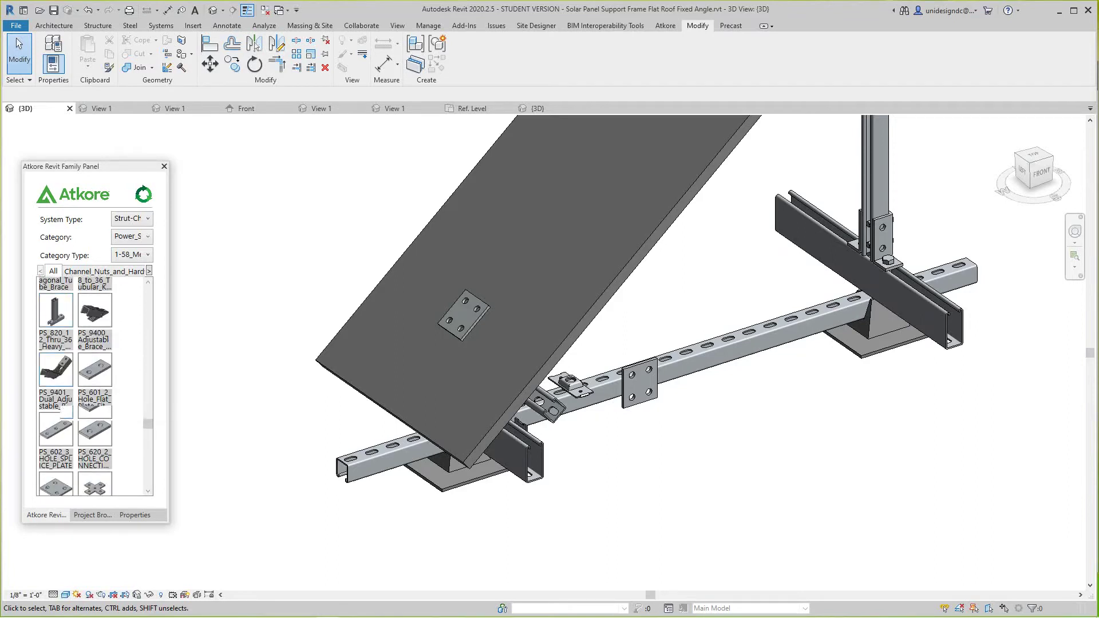
scroll(94, 386, "down", 4)
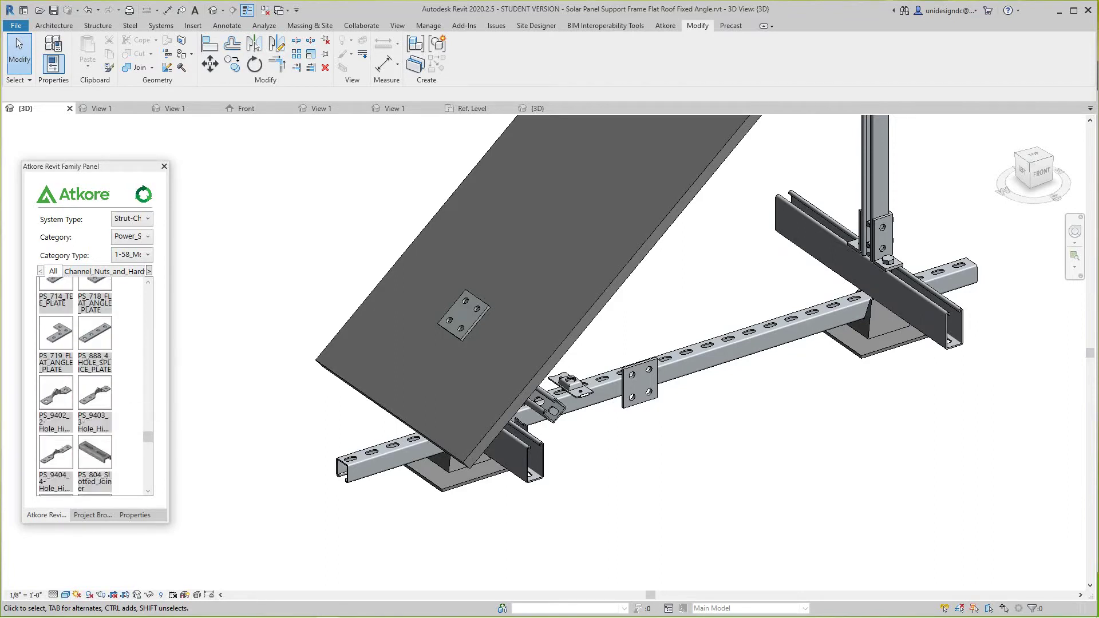
scroll(94, 387, "down", 4)
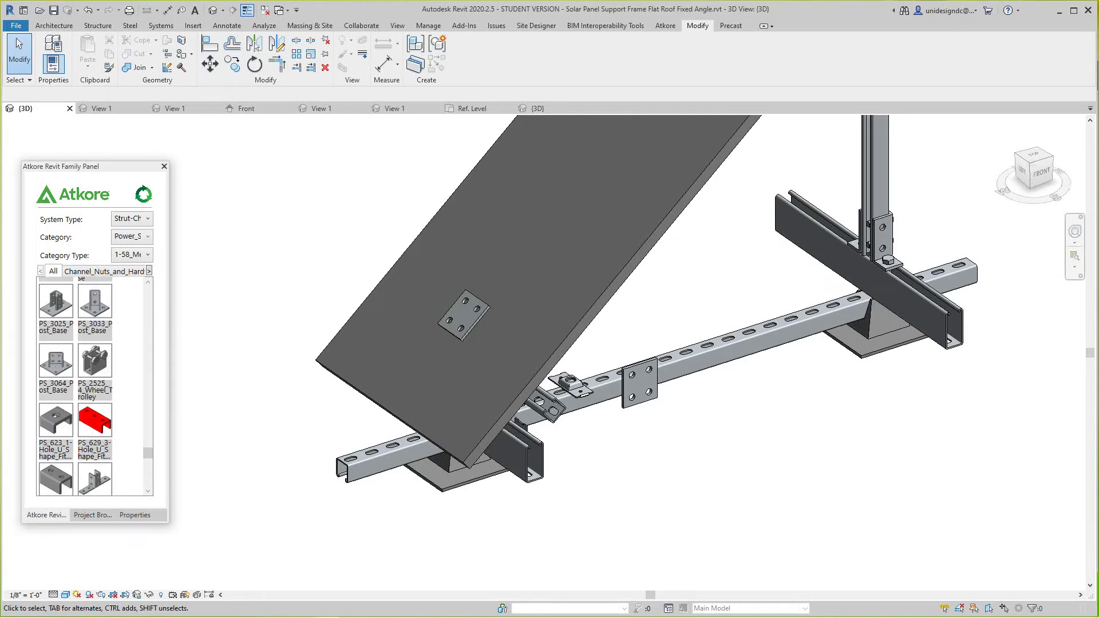
scroll(94, 386, "down", 5)
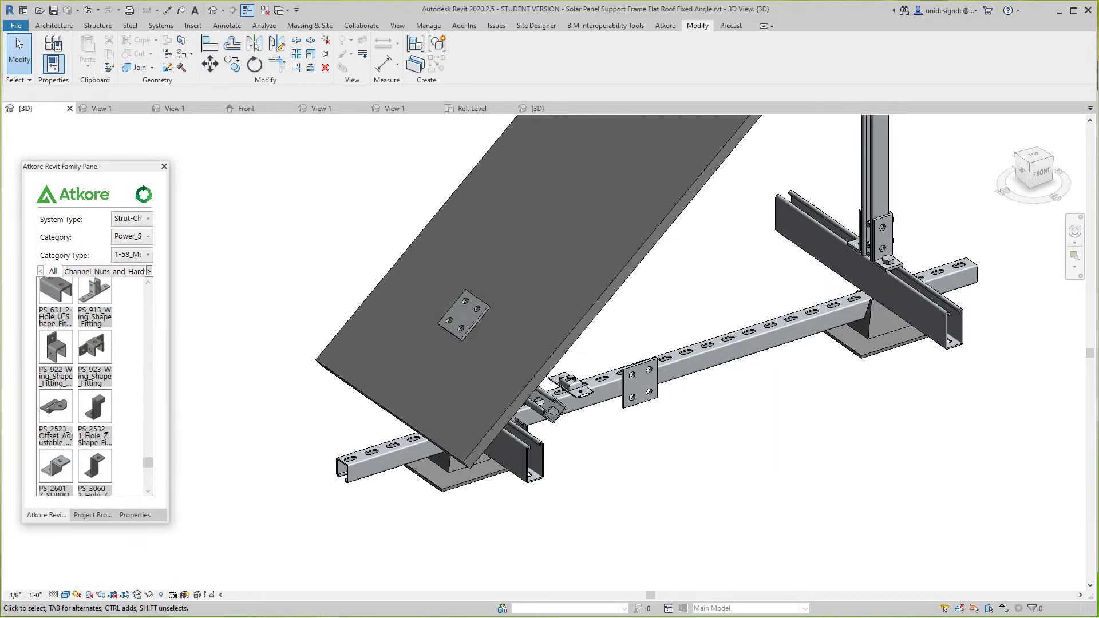
scroll(94, 386, "down", 5)
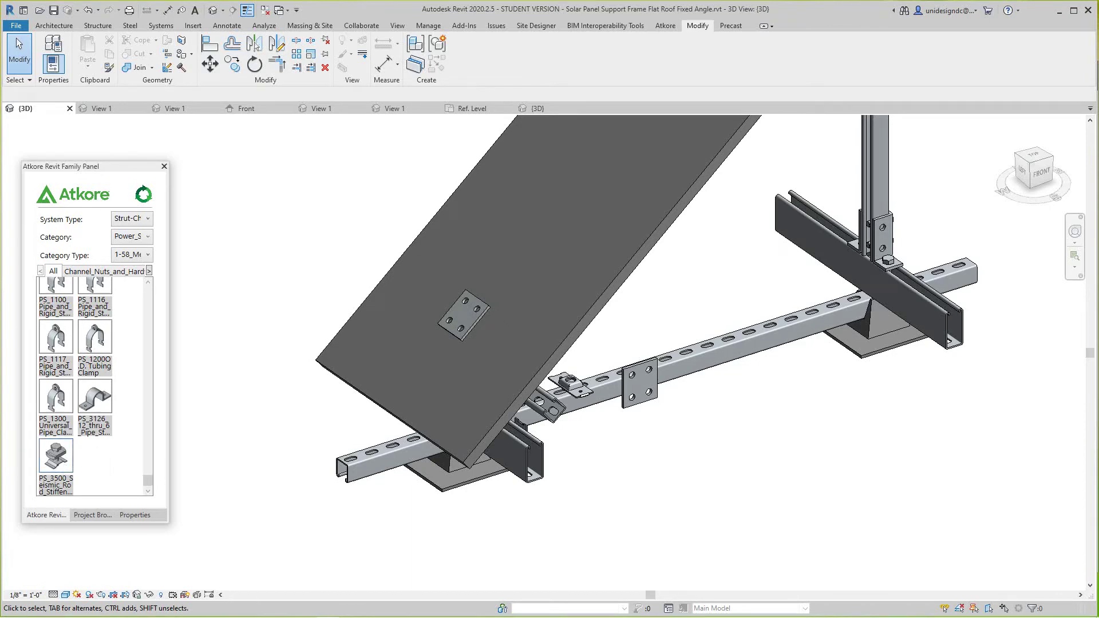
Place a PS_3500 seismic rod stiffener on the sloped face of the solar panel and end component placement.
left_click(55, 456)
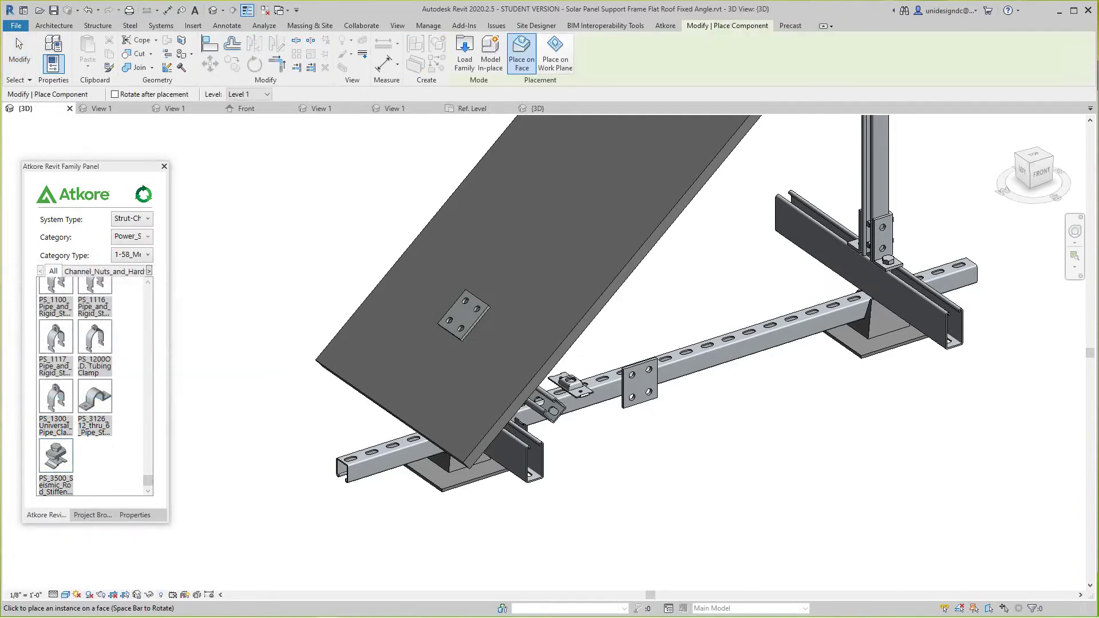
scroll(366, 379, "up", 5)
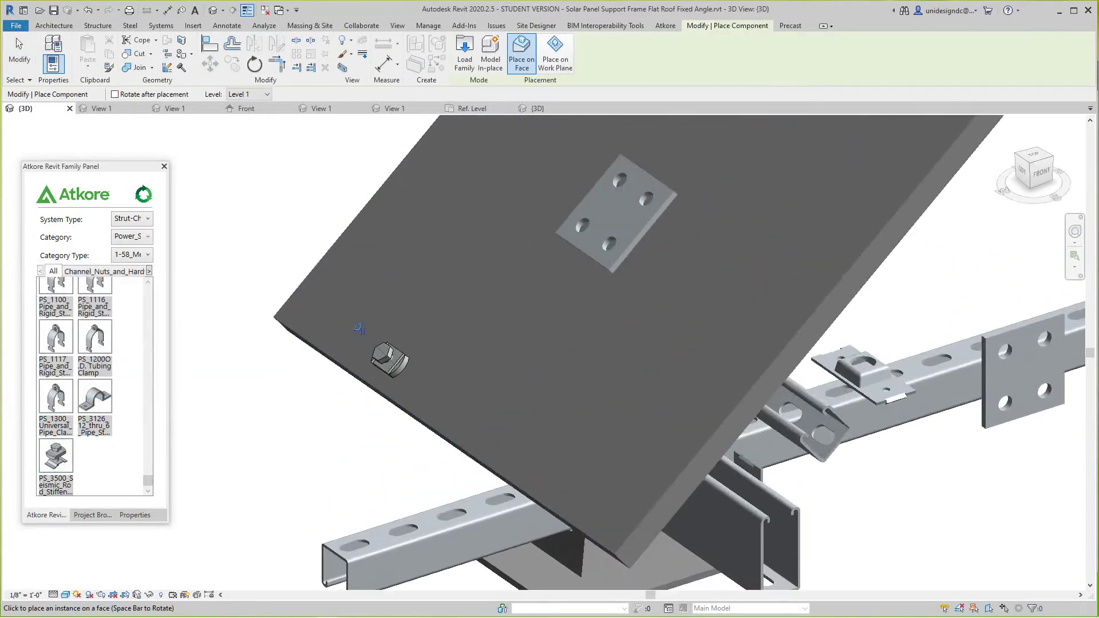
scroll(369, 313, "down", 3)
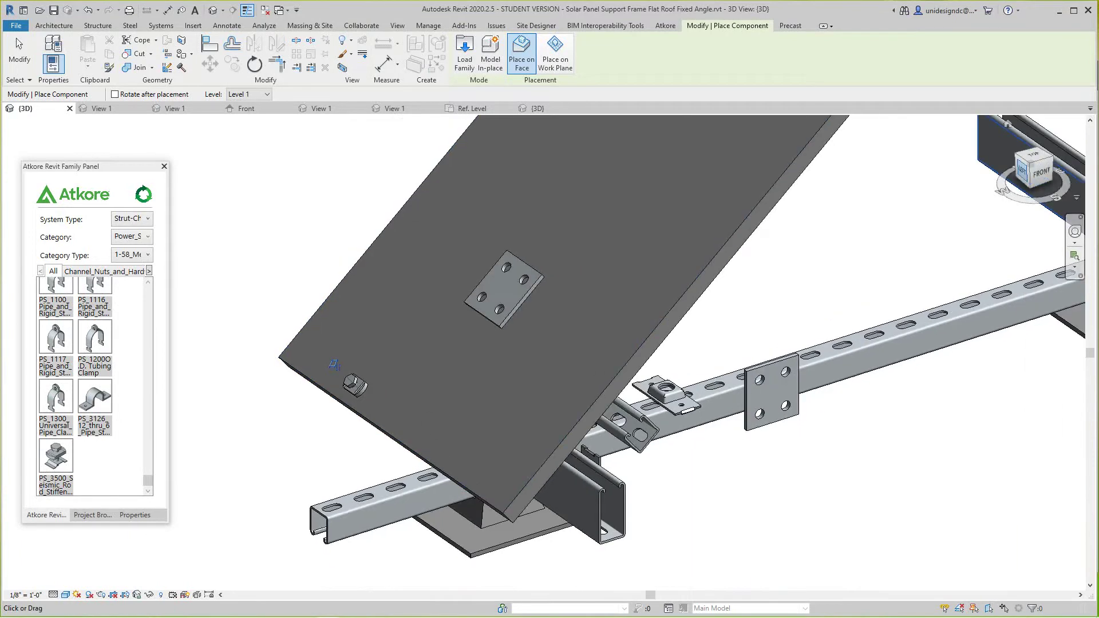
left_click_drag(1022, 171, 1033, 113)
middle_click_drag(465, 237, 498, 475)
scroll(491, 478, "up", 5)
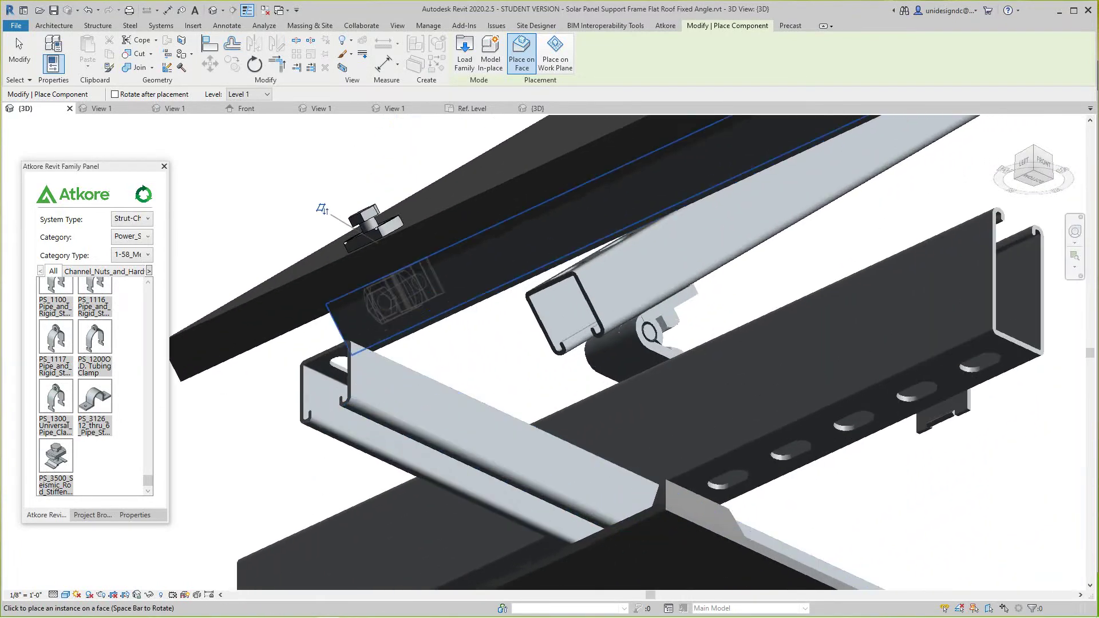
left_click(312, 199)
key("Escape")
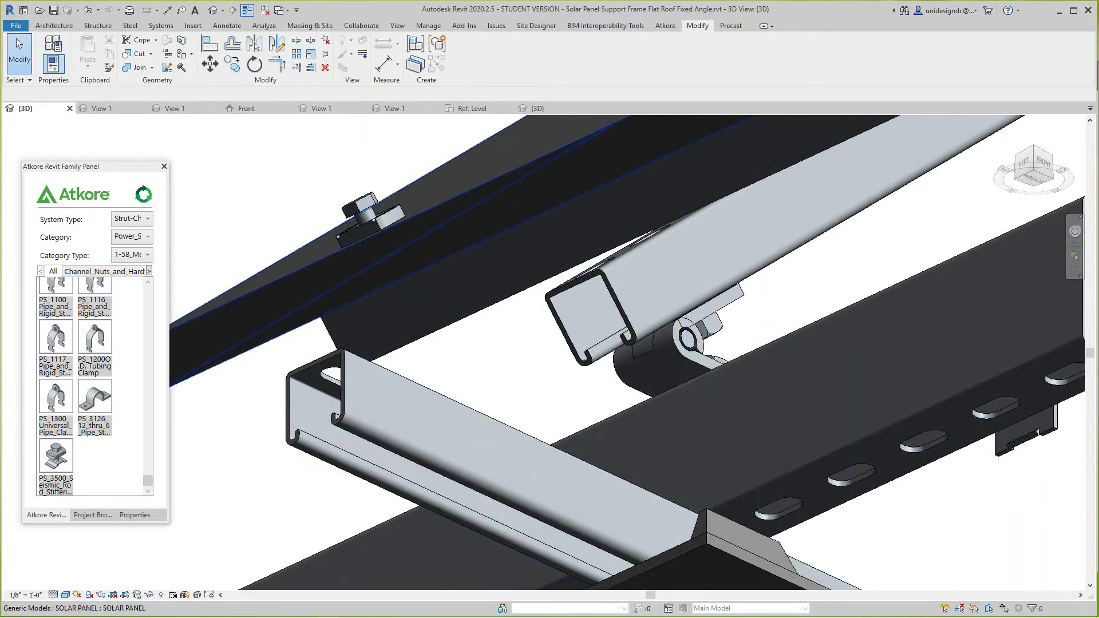
Open the PS_3500 seismic rod stiffener family for editing from the placed instance and examine its host extrusion in 3D.
left_click(349, 209)
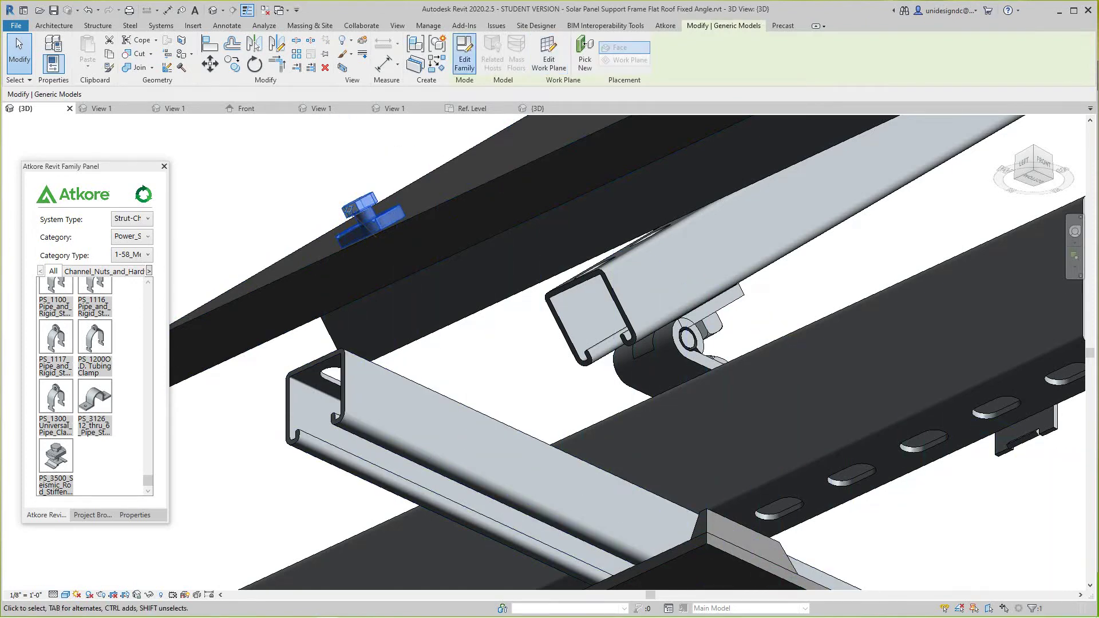
left_click(464, 57)
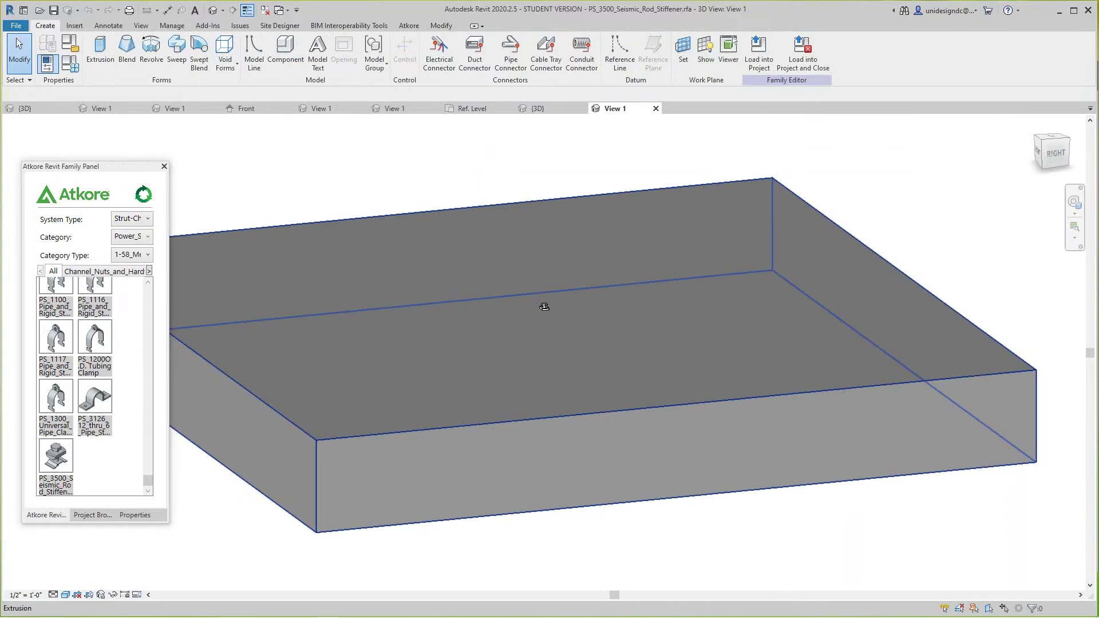
scroll(543, 300, "up", 3)
scroll(551, 298, "up", 3)
scroll(553, 301, "down", 4)
middle_click_drag(546, 303, 555, 277, "shift")
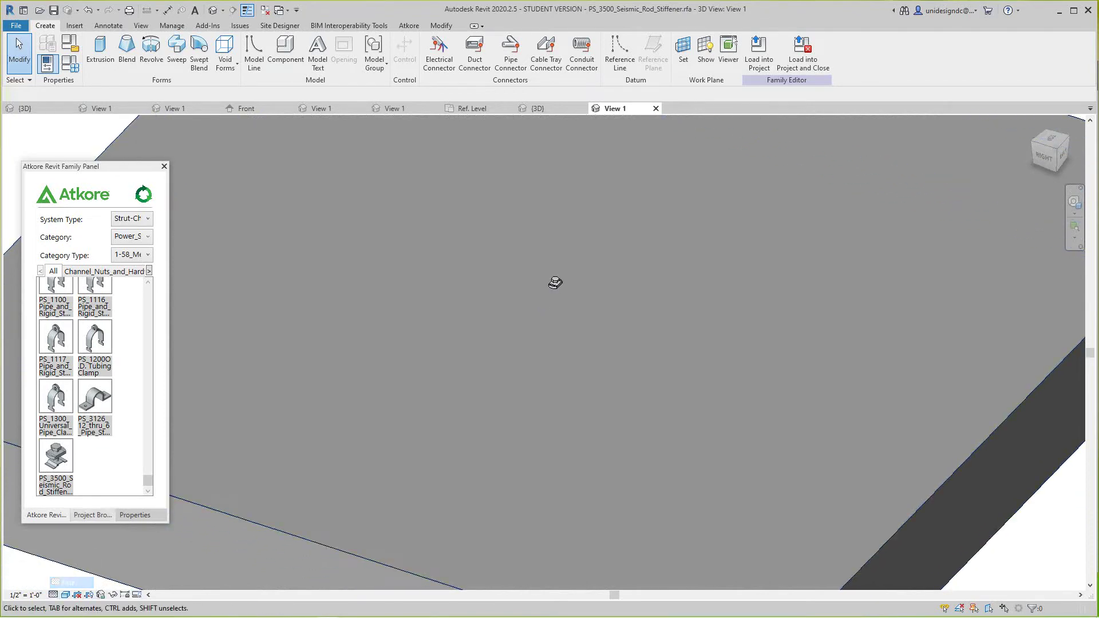
Inspect the stiffener and its surrounding host extrusion in Wireframe display, and close the family without saving.
left_click(65, 595)
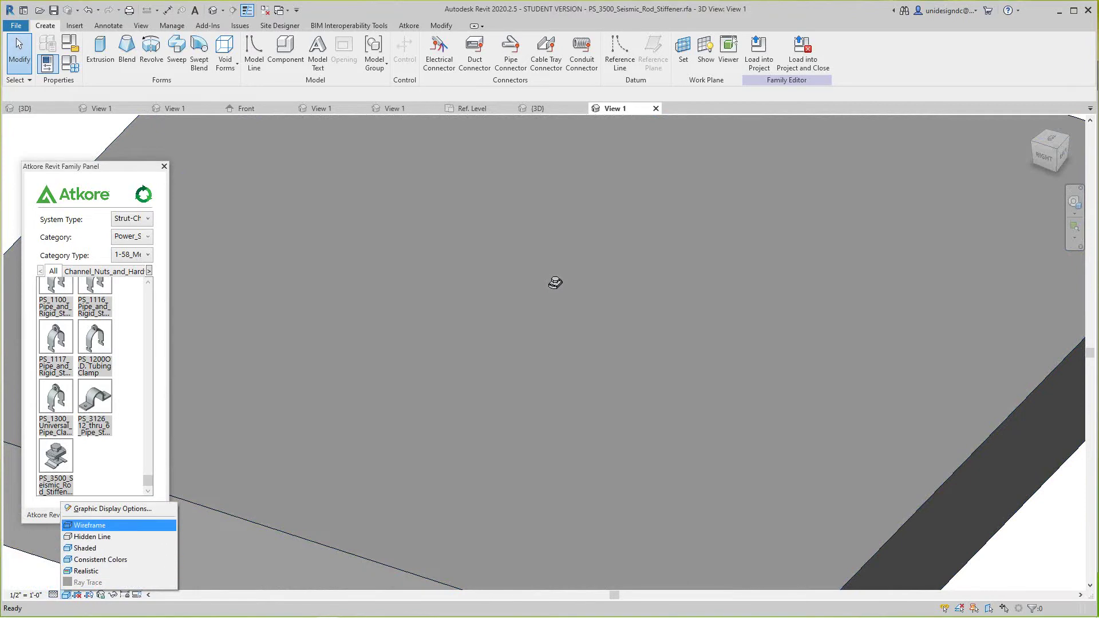
left_click(86, 524)
scroll(574, 303, "up", 10)
middle_click_drag(533, 241, 551, 365)
scroll(550, 364, "up", 1)
scroll(578, 381, "down", 5)
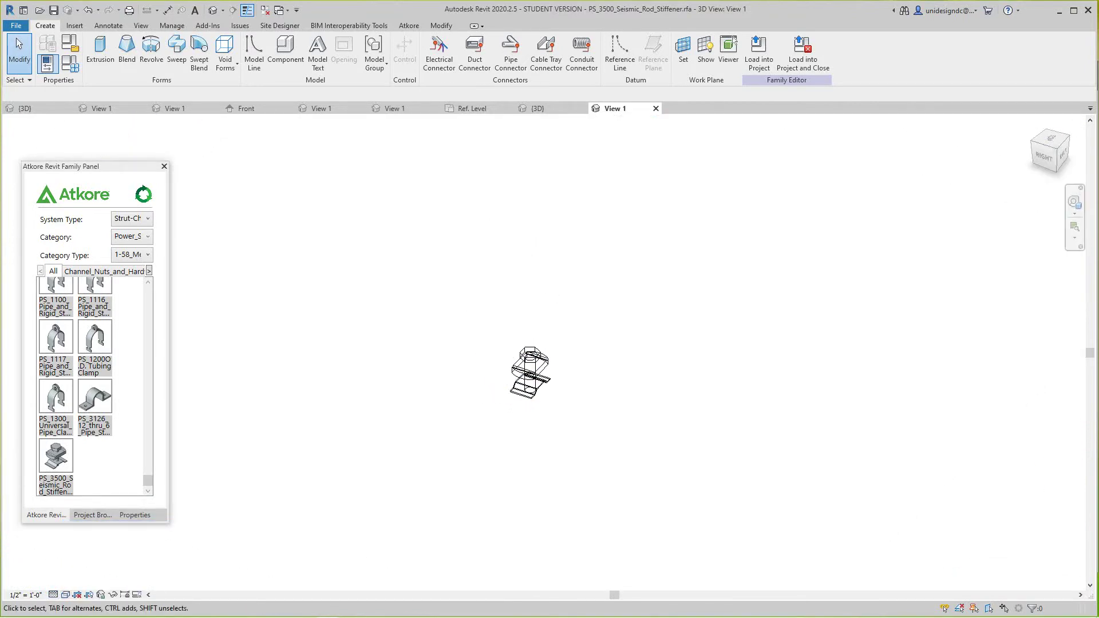
scroll(578, 382, "down", 3)
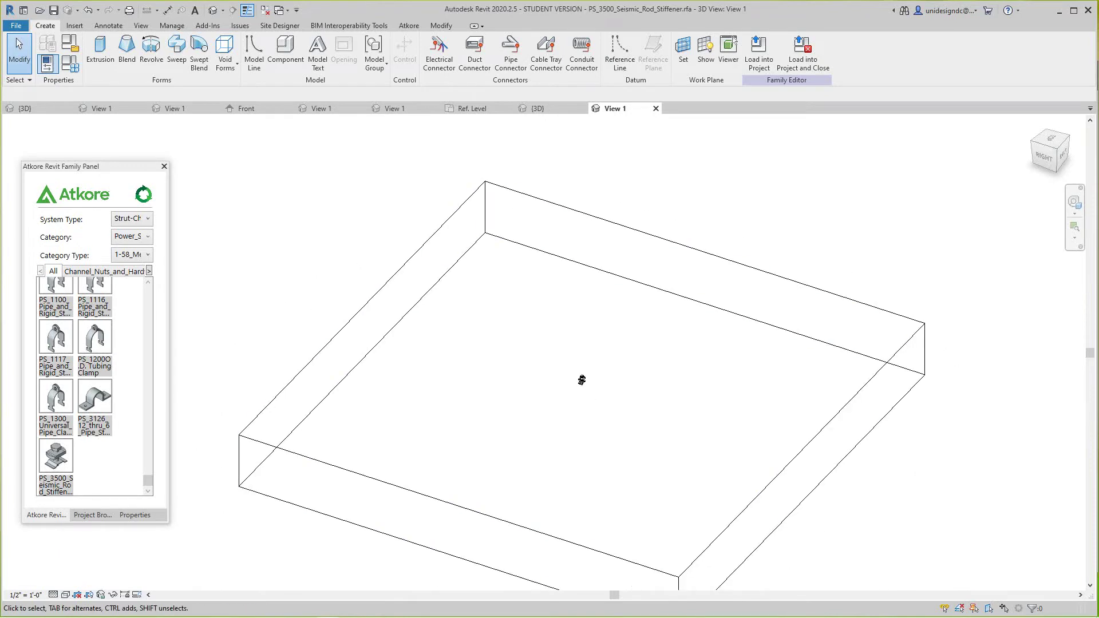
left_click(656, 109)
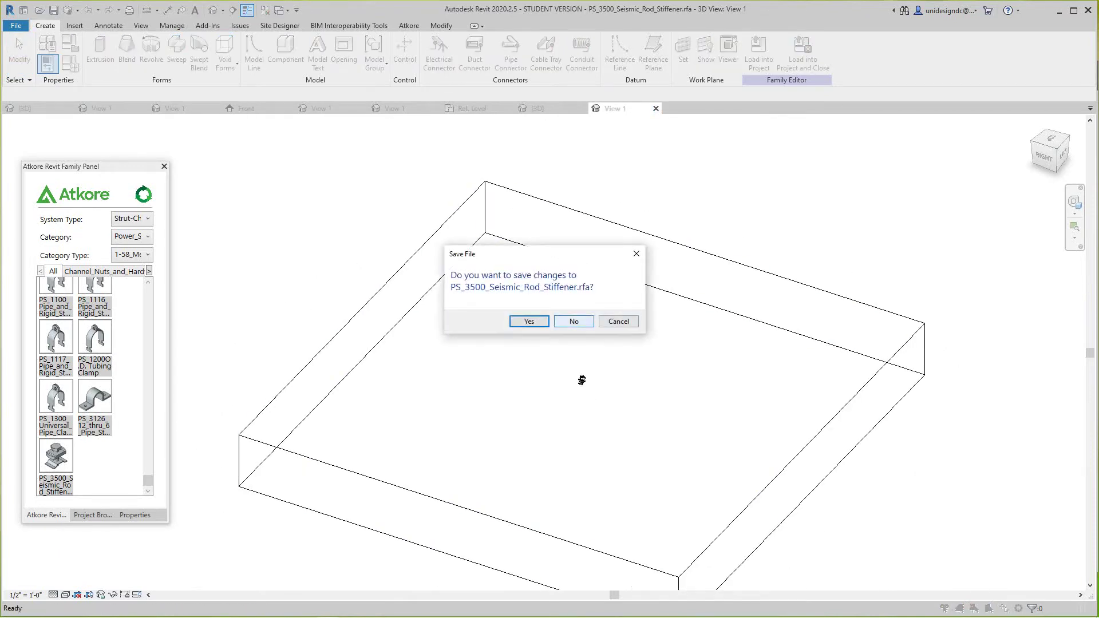
key("n")
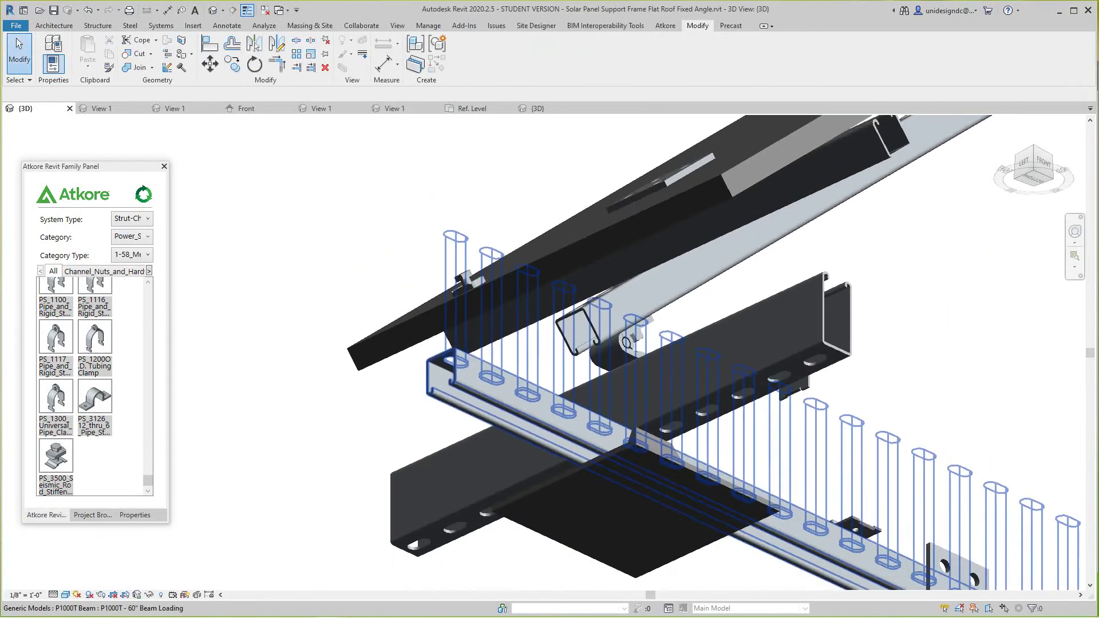
Place a PS_2657 double U beam clamp on the sloped face of the solar panel and end component placement.
scroll(225, 452, "down", 1)
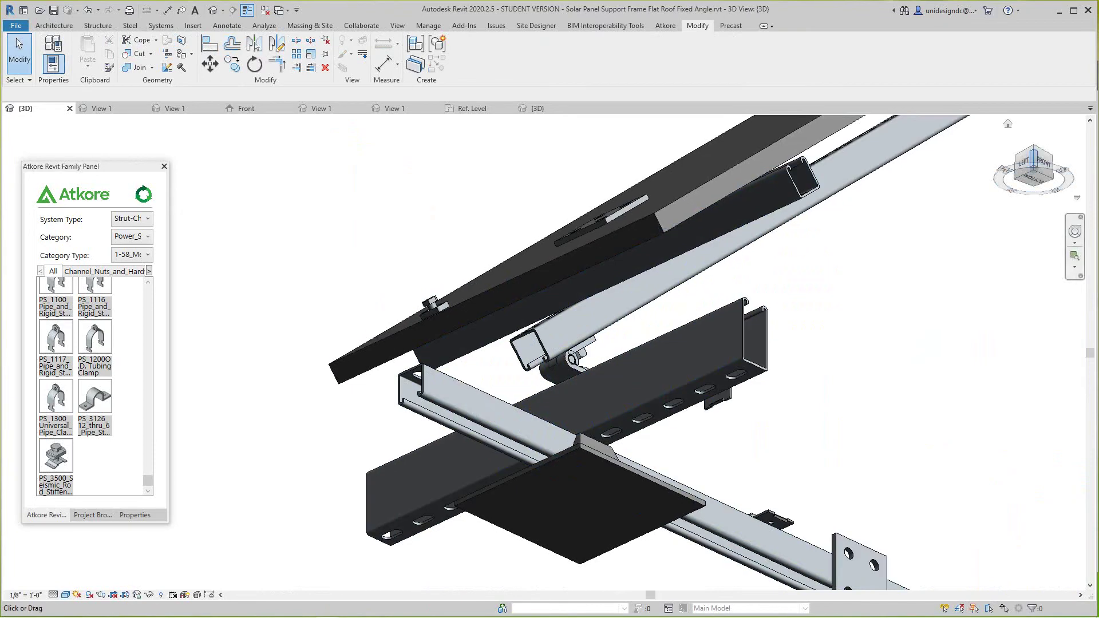
left_click_drag(1034, 170, 1035, 170)
middle_click_drag(967, 149, 709, 566)
scroll(457, 372, "up", 3)
middle_click_drag(465, 407, 448, 264)
scroll(438, 272, "down", 1)
left_click_drag(147, 481, 148, 337)
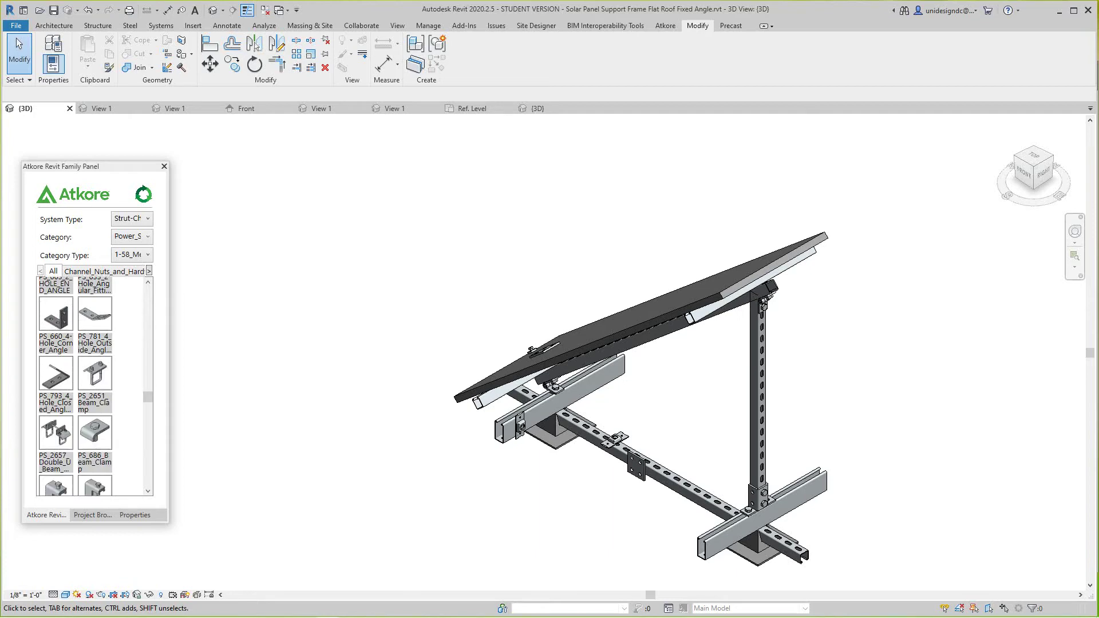
left_click(59, 433)
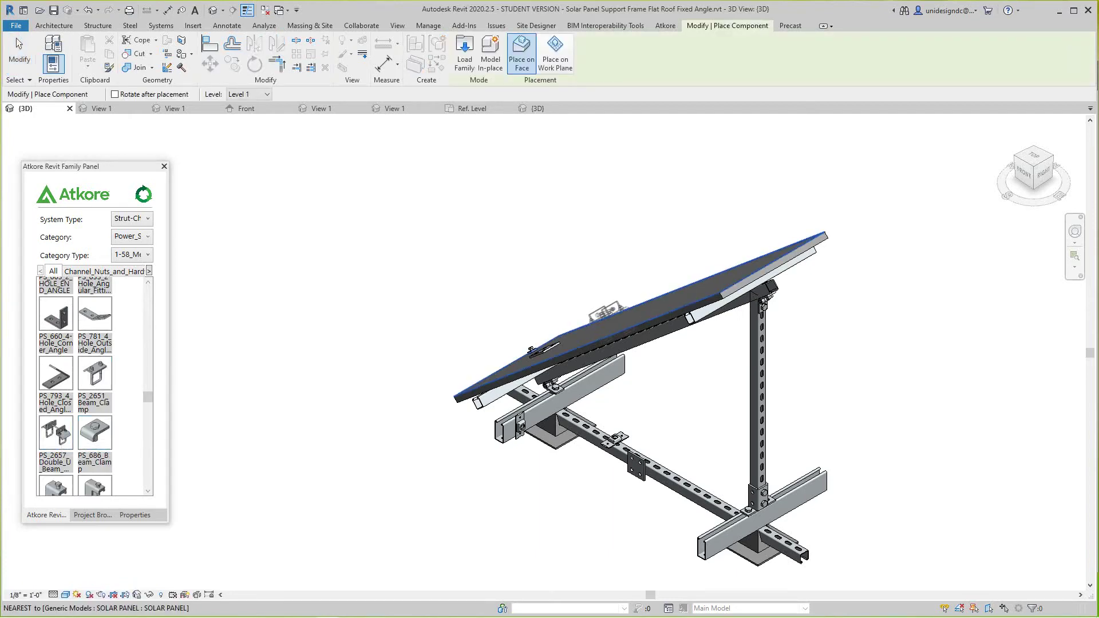
scroll(607, 312, "up", 5)
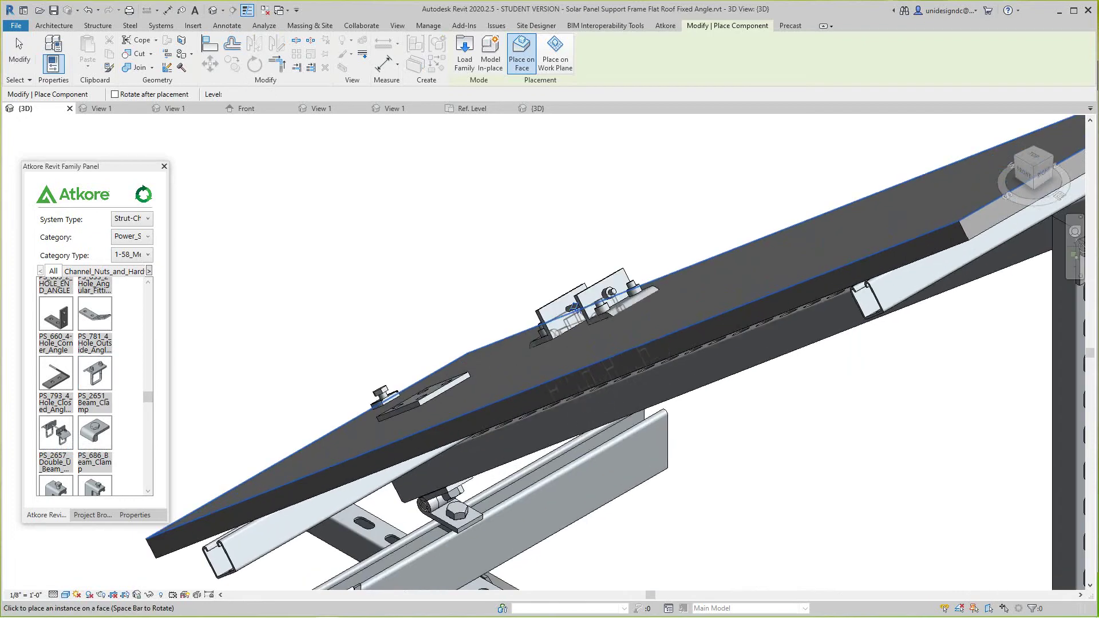
scroll(563, 430, "up", 4)
scroll(657, 422, "down", 5)
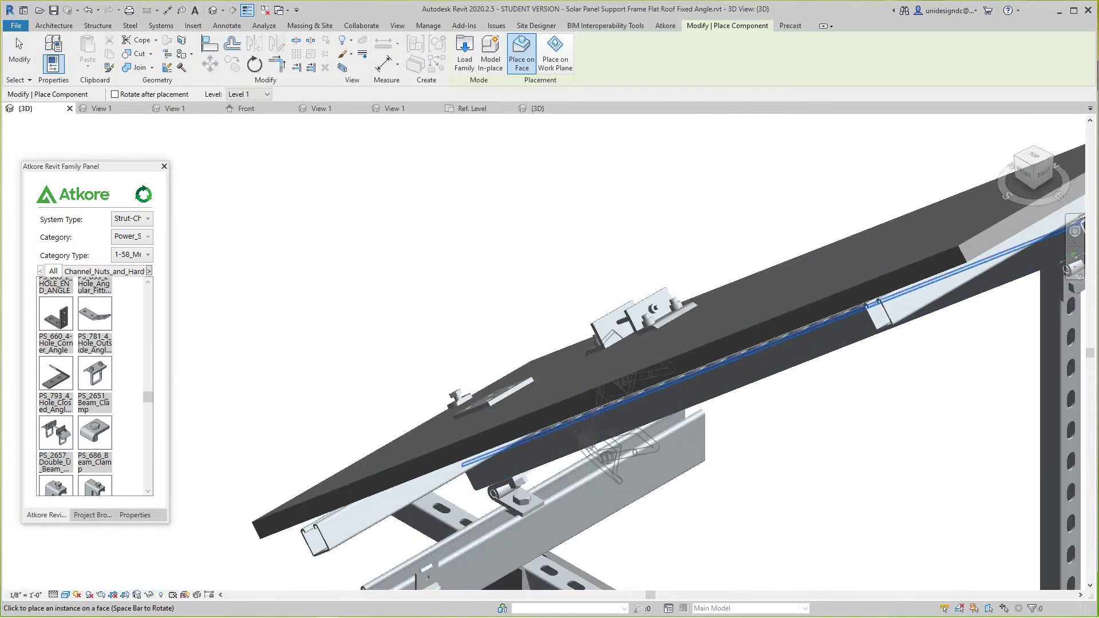
key("Escape")
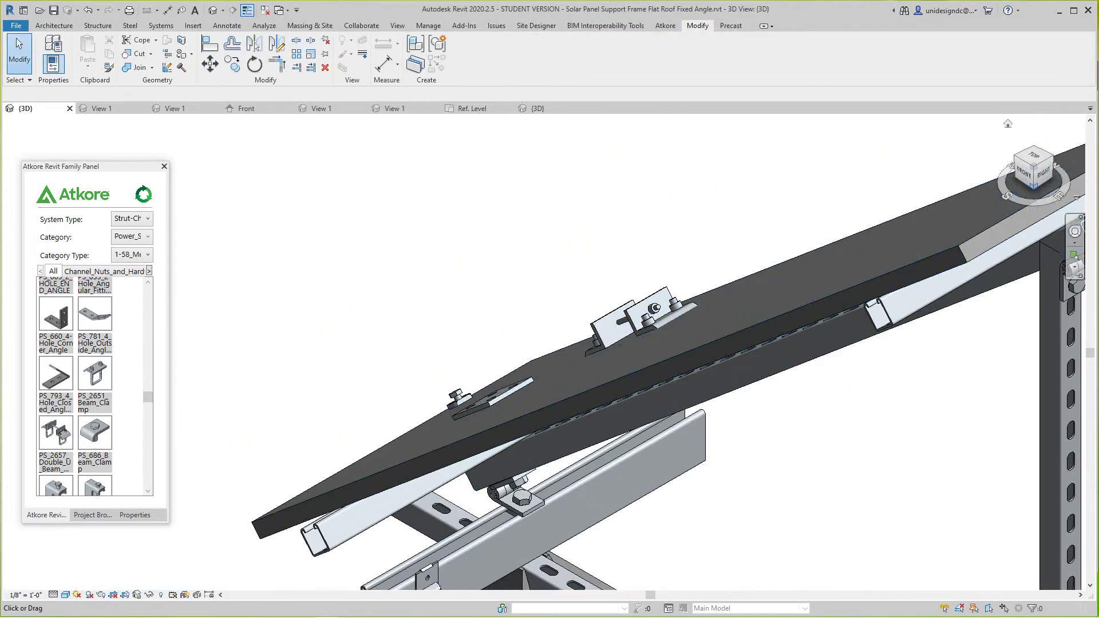
Examine how the double U beam clamp sits on the solar panel relative to the support beams below.
scroll(579, 251, "up", 2)
right_click(578, 257)
left_click(583, 263)
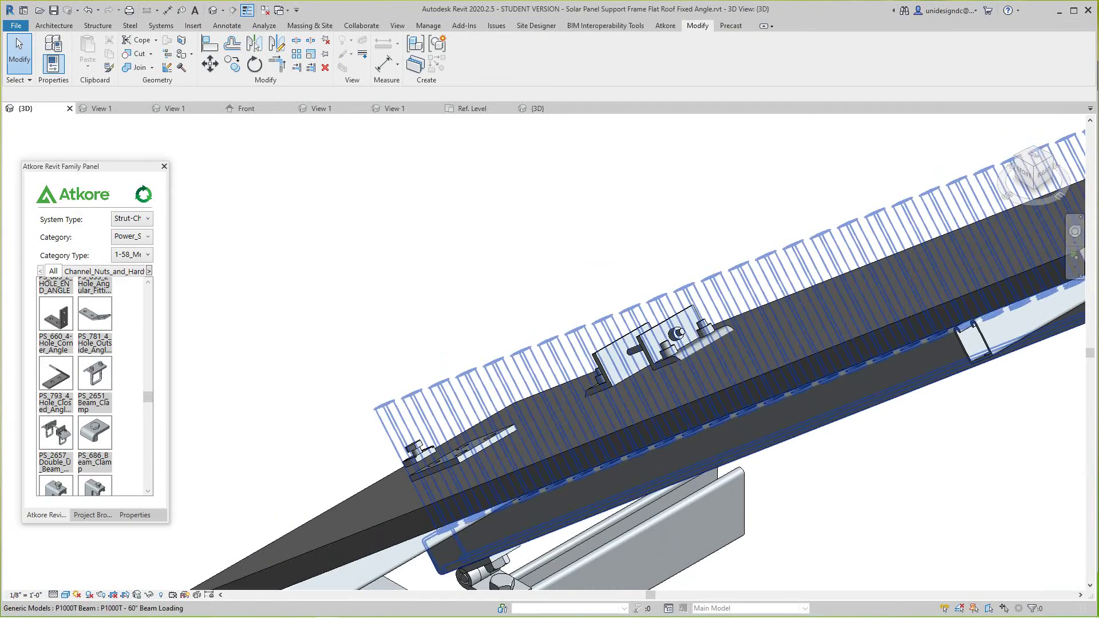
scroll(533, 277, "down", 4)
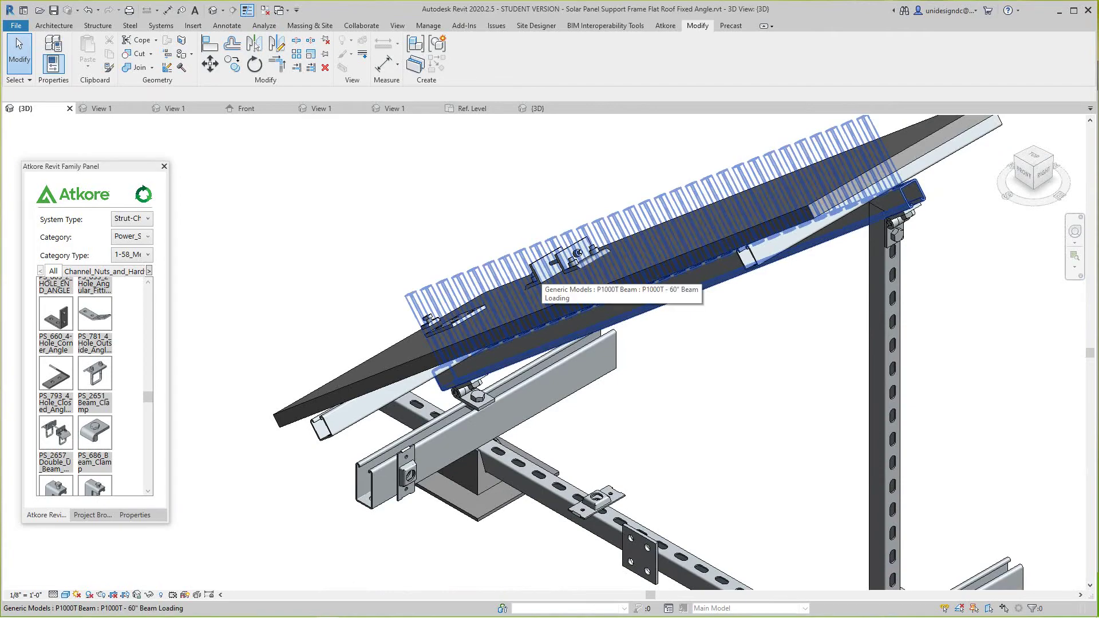
scroll(564, 252, "up", 4)
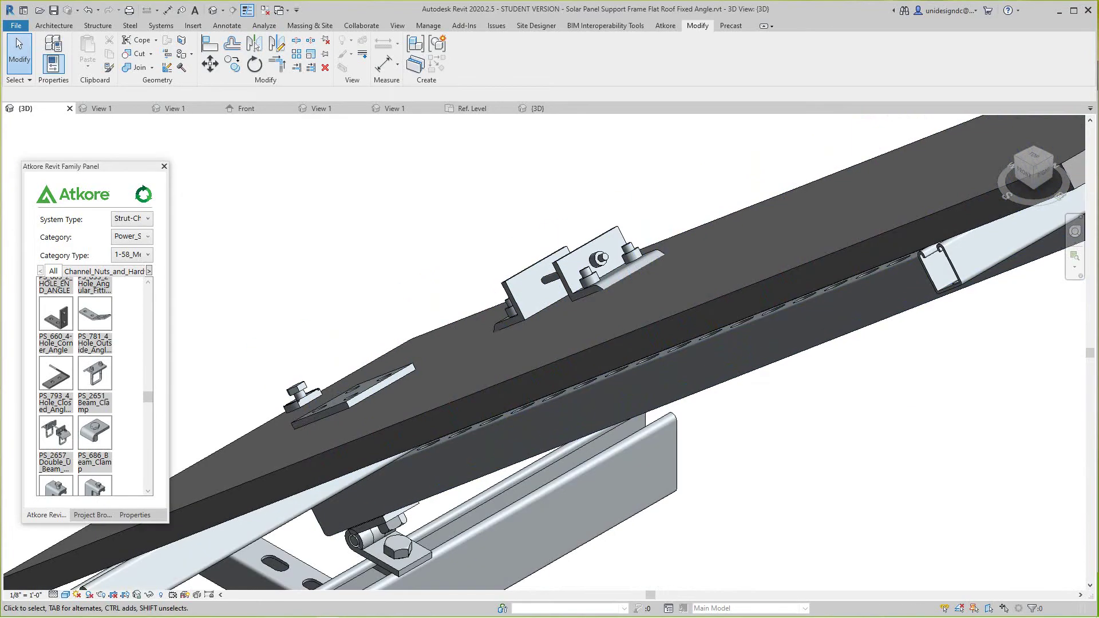
scroll(544, 299, "down", 4)
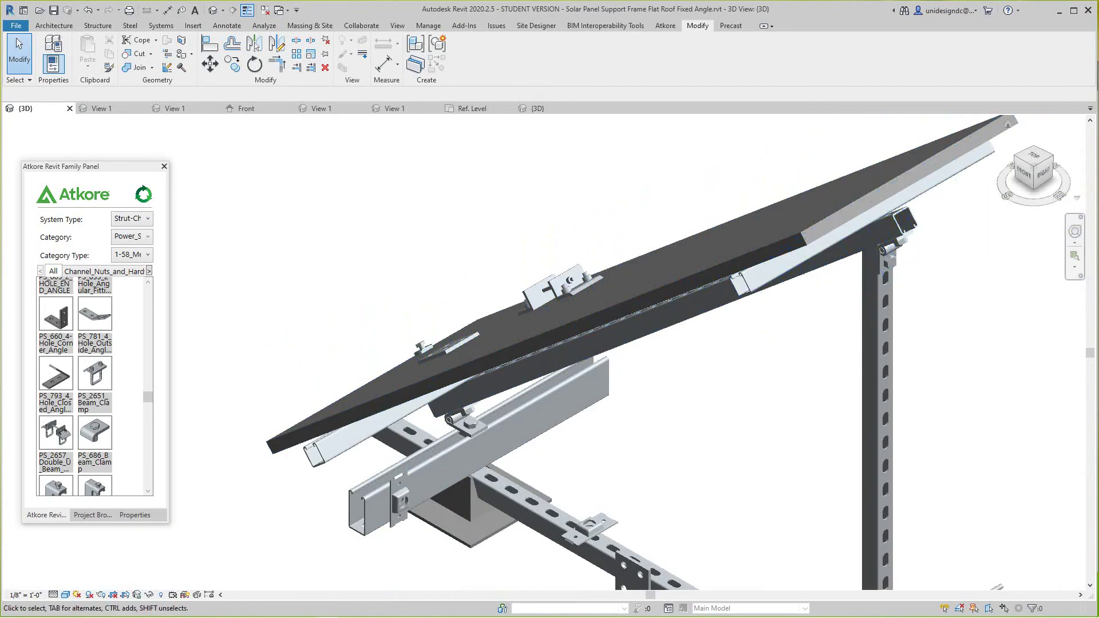
Open the PS_2657 double U beam clamp family for editing from the placed instance and view its geometry in 3D.
left_click_drag(1033, 156, 1073, 166)
scroll(416, 447, "up", 1)
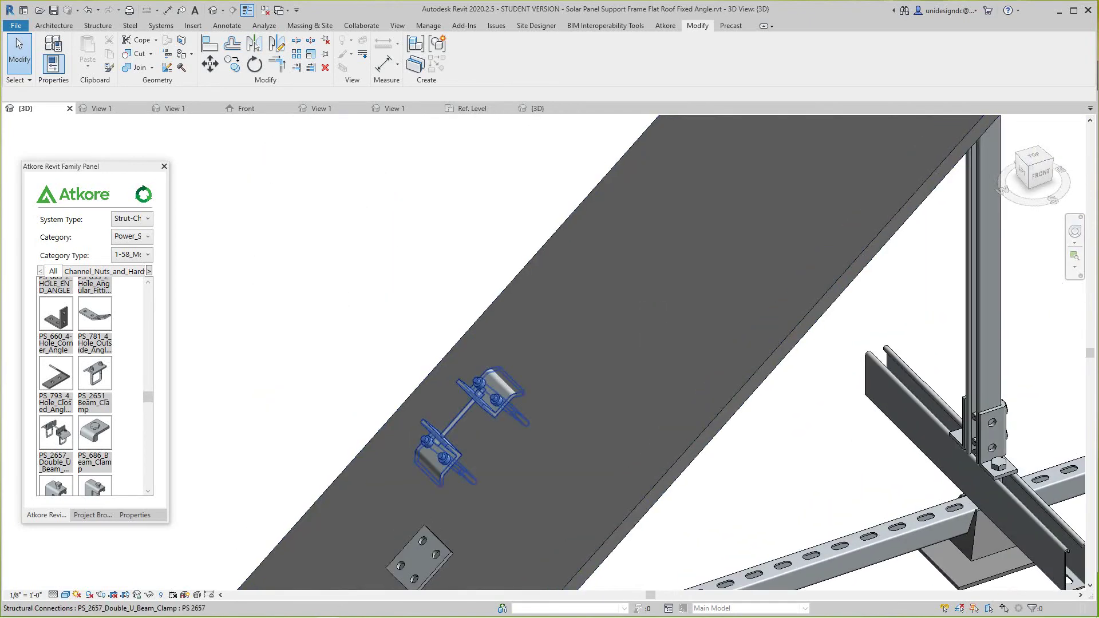
left_click(421, 449)
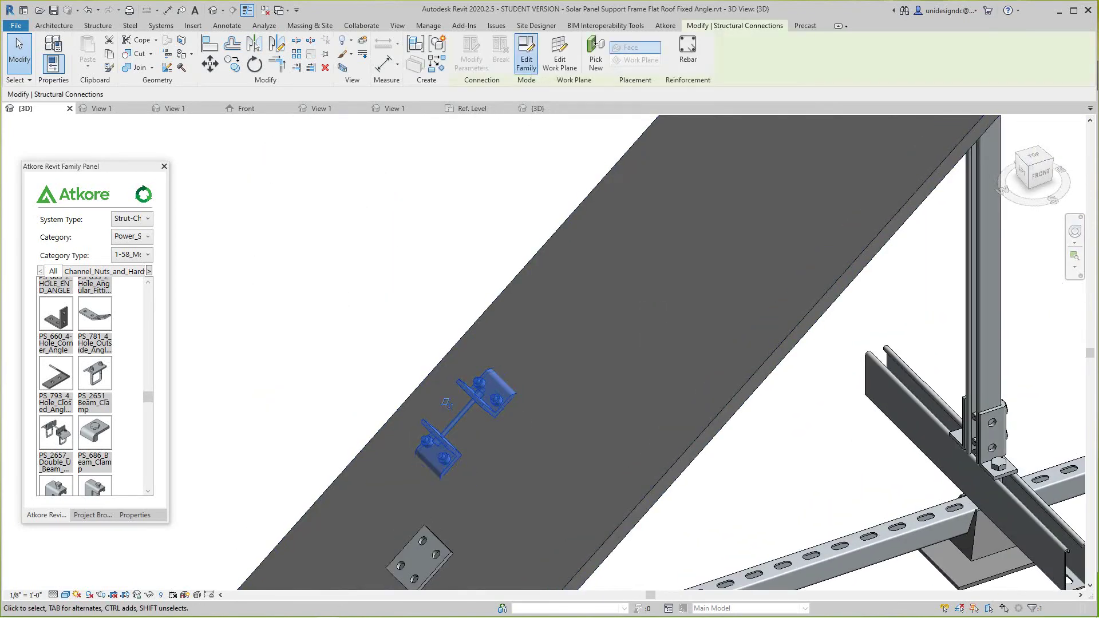
left_click(526, 54)
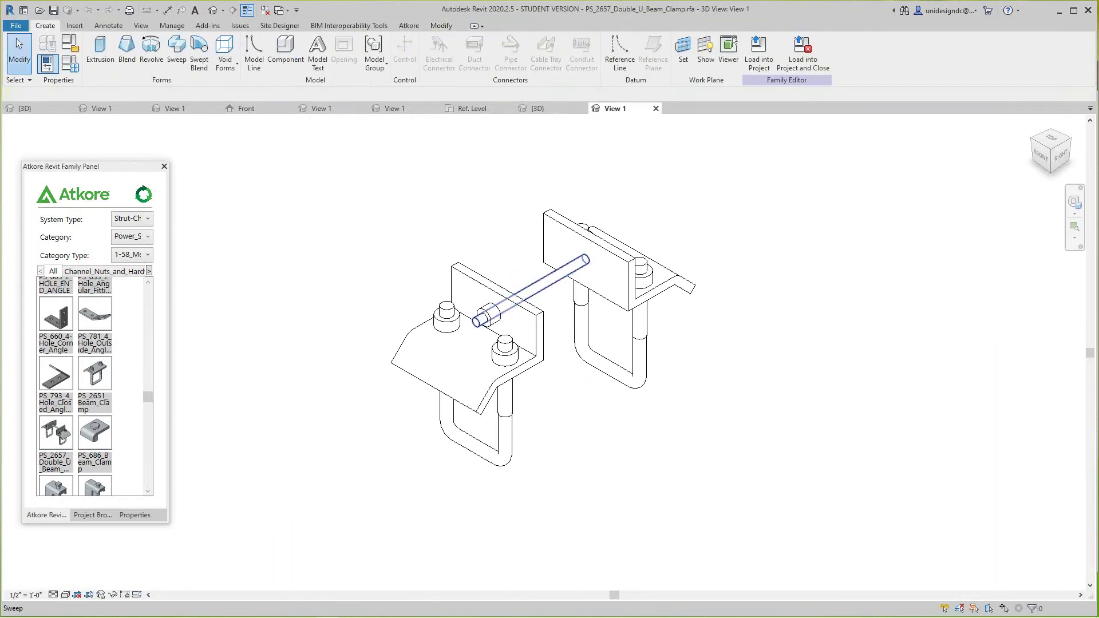
scroll(572, 320, "down", 6)
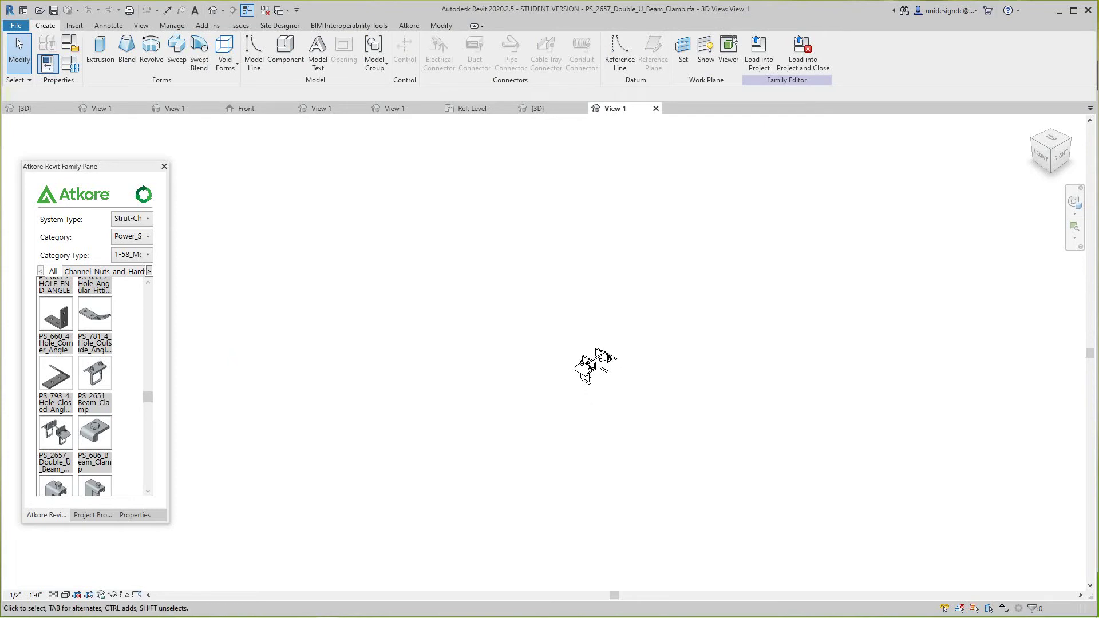
scroll(621, 379, "up", 6)
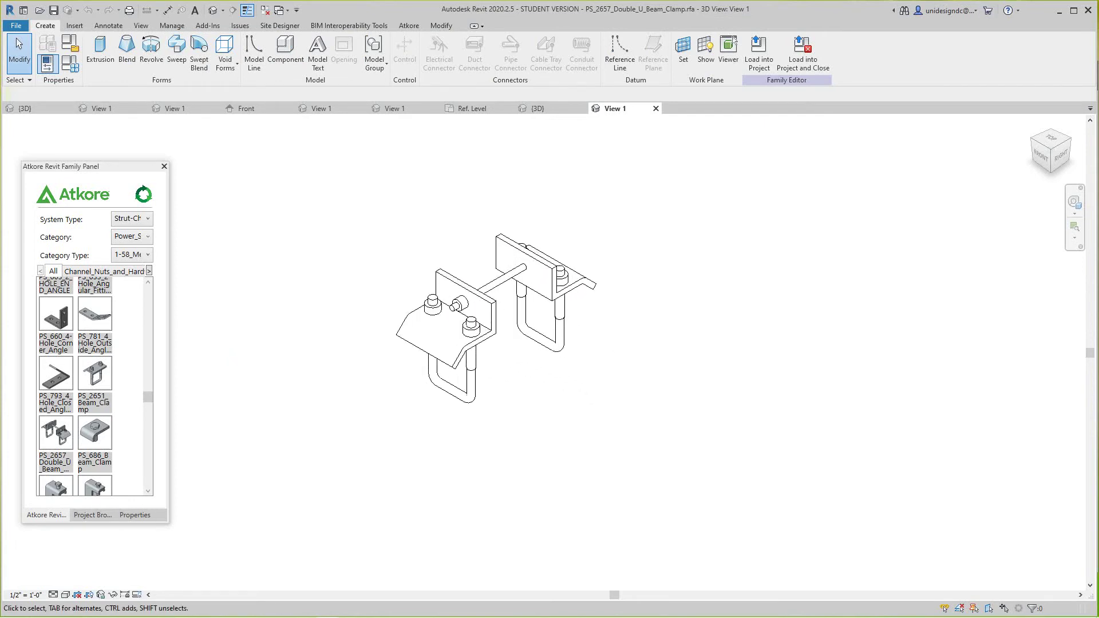
Open the clamp family's Front elevation and examine the geometry against its reference planes and the Ref. Level line.
left_click(93, 515)
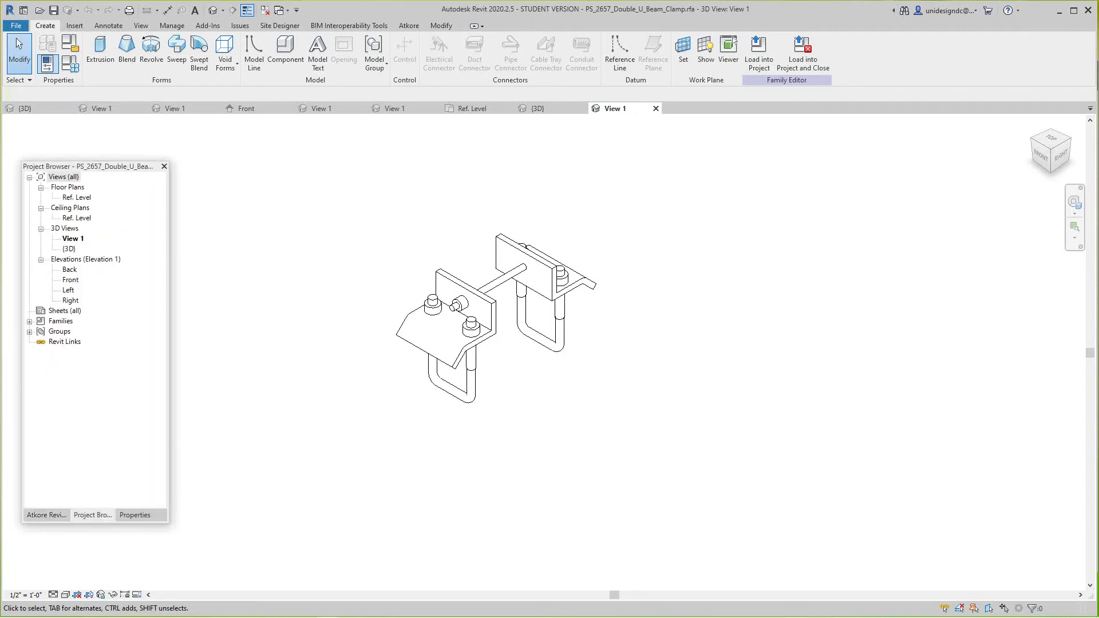
double_click(70, 280)
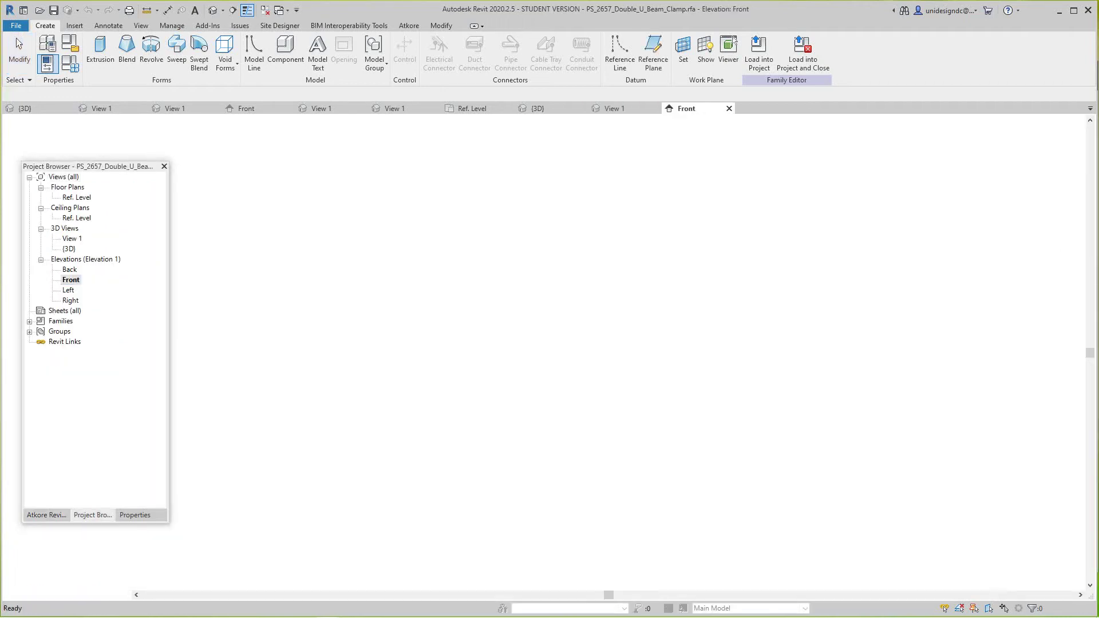
scroll(487, 515, "up", 2)
scroll(579, 460, "up", 6)
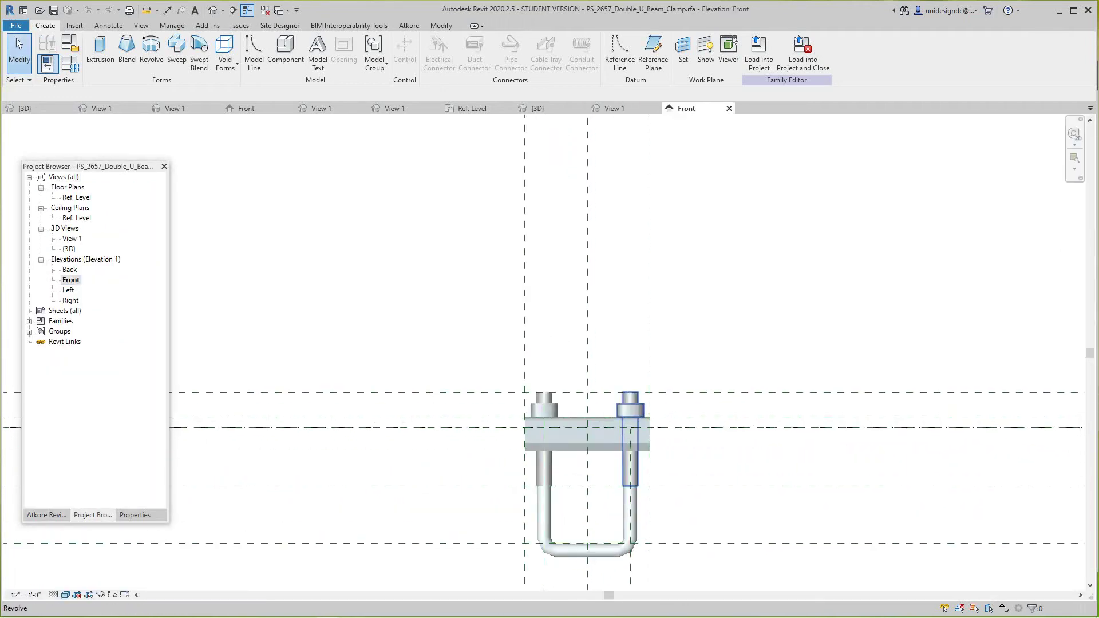
middle_click_drag(624, 444, 452, 442)
scroll(452, 442, "down", 1)
middle_click_drag(744, 443, 343, 444)
middle_click_drag(618, 467, 400, 442)
scroll(401, 442, "down", 5)
scroll(883, 429, "up", 4)
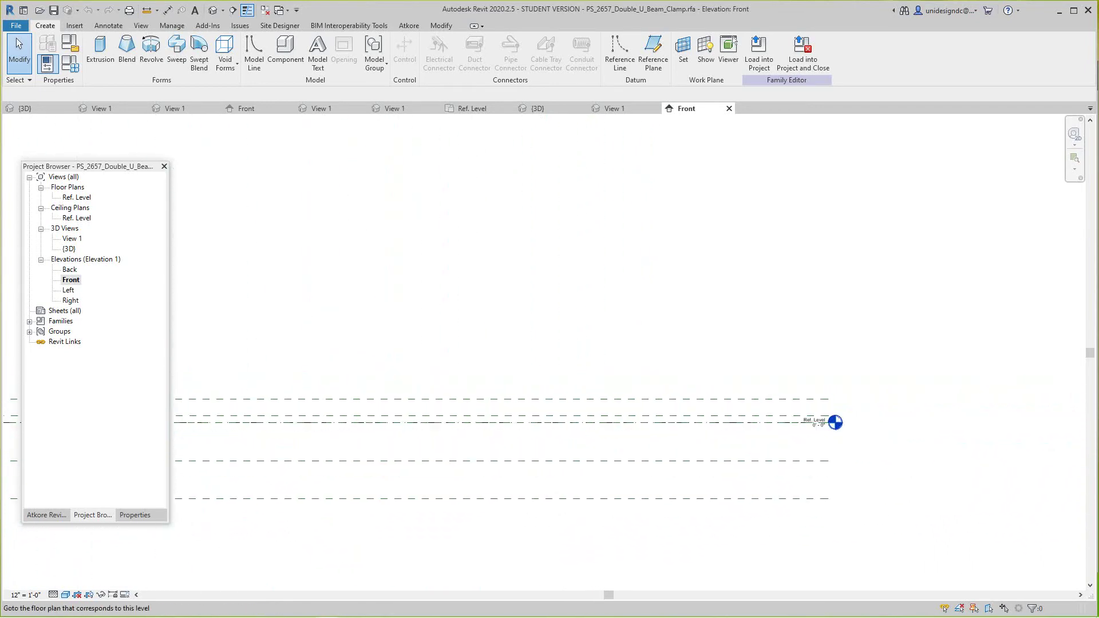
scroll(515, 445, "down", 3)
middle_click_drag(515, 446, 825, 456)
middle_click_drag(260, 429, 808, 402)
scroll(808, 402, "up", 2)
scroll(621, 437, "up", 3)
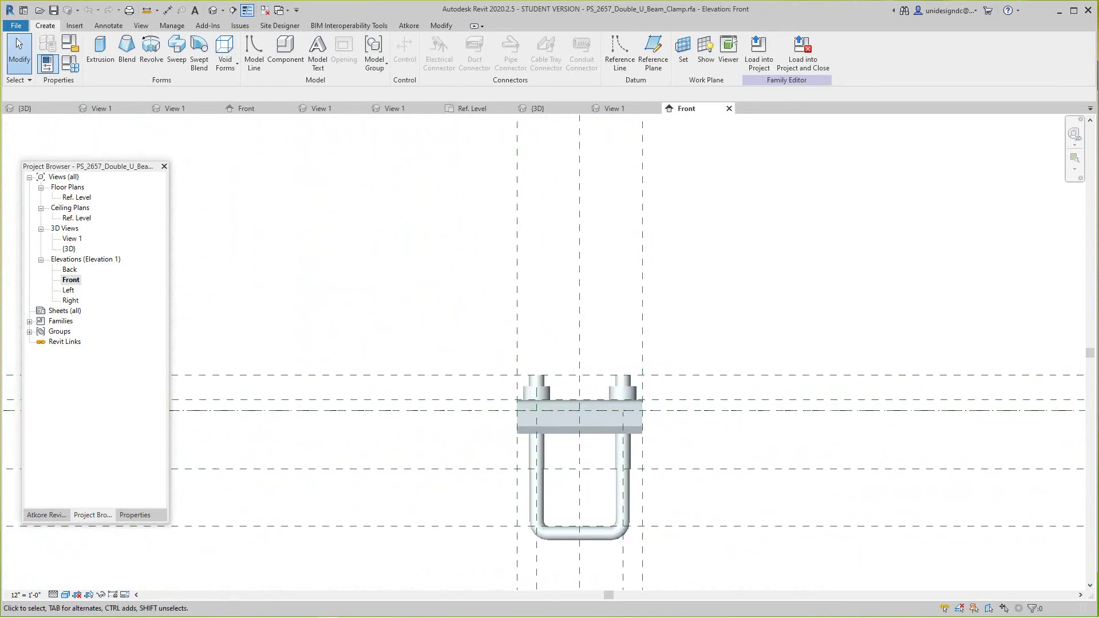
Review the clamp's Family Category and Parameters settings without changing them, inspect the elevation, and open the family's default 3D view.
left_click(47, 63)
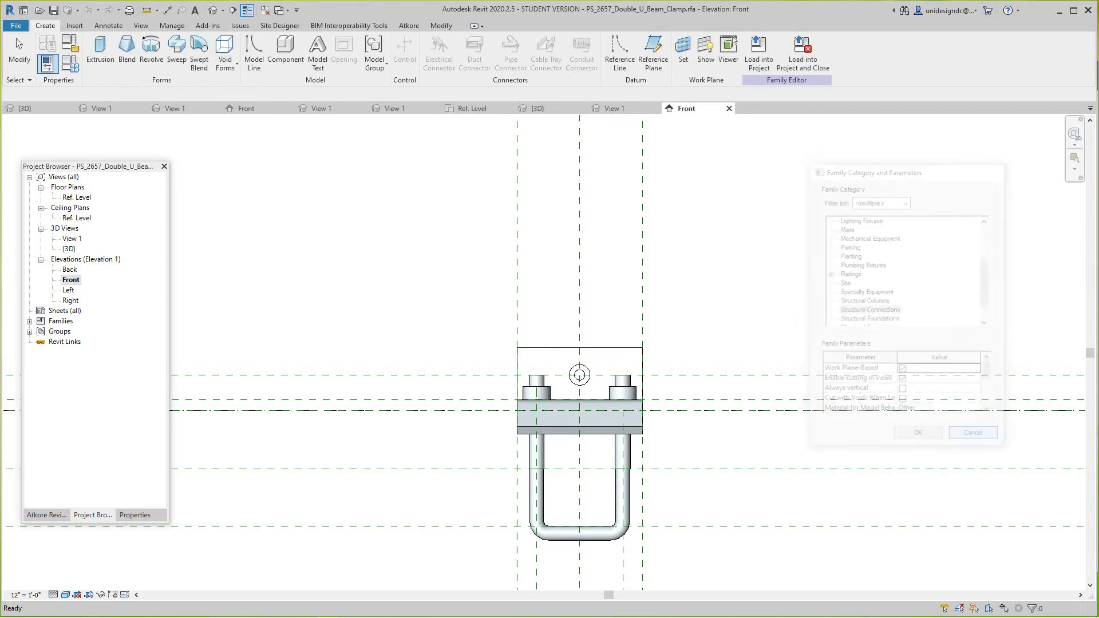
scroll(681, 429, "down", 5)
middle_click_drag(677, 429, 535, 487)
scroll(497, 531, "up", 9)
middle_click_drag(497, 530, 417, 561)
left_click(213, 10)
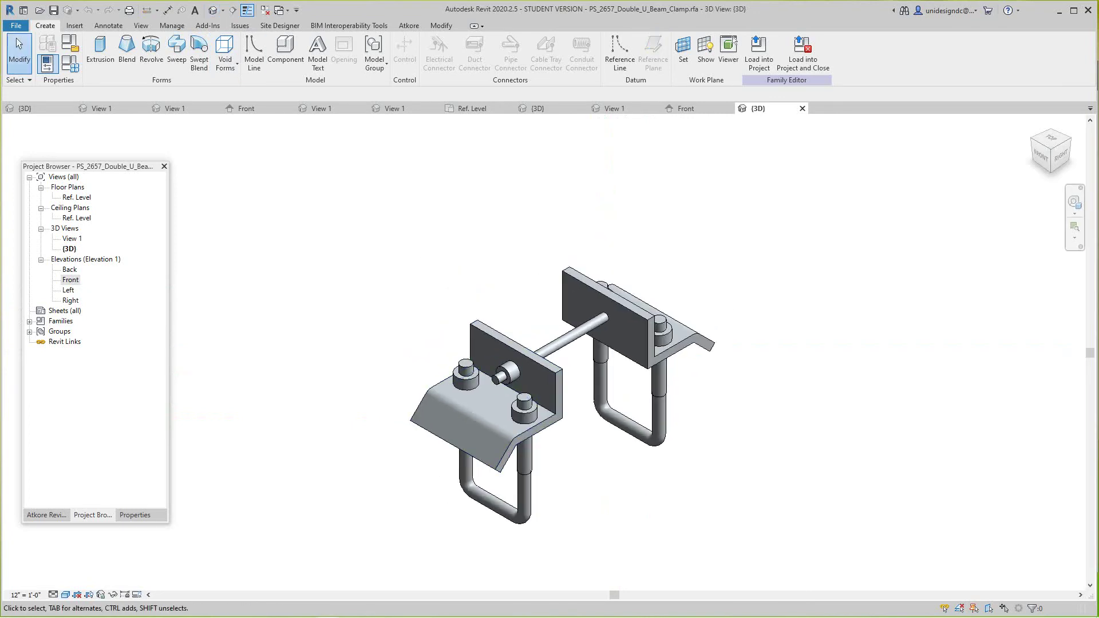
Tile all open project and family views side by side and fit their contents within each window.
key("w")
key("t")
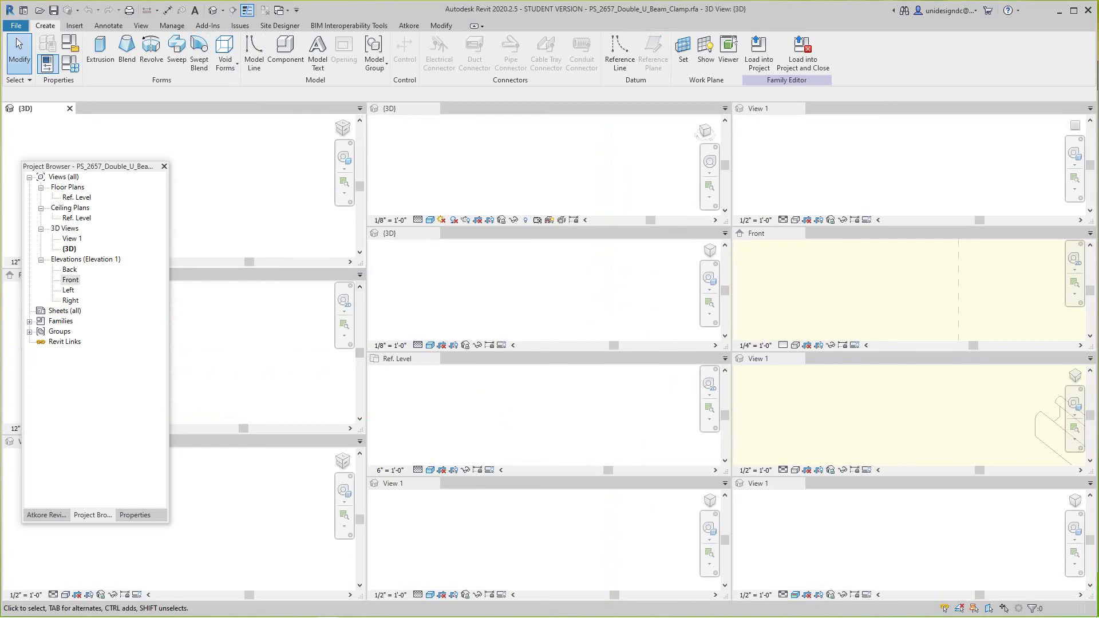
key("ctrl+Tab")
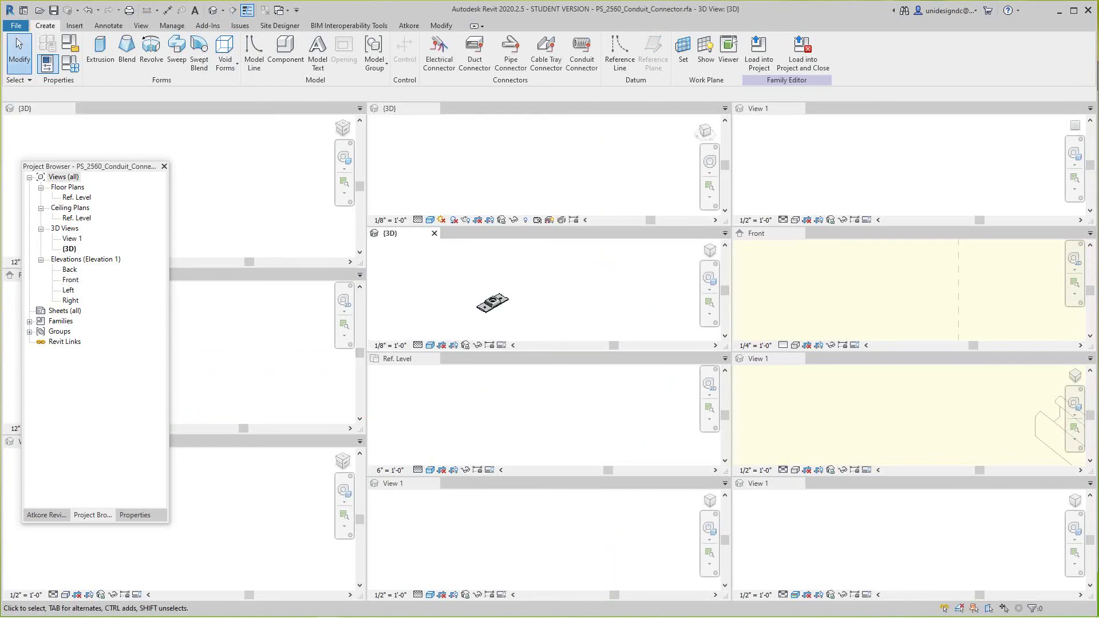
scroll(490, 288, "up", 3)
scroll(490, 288, "down", 1)
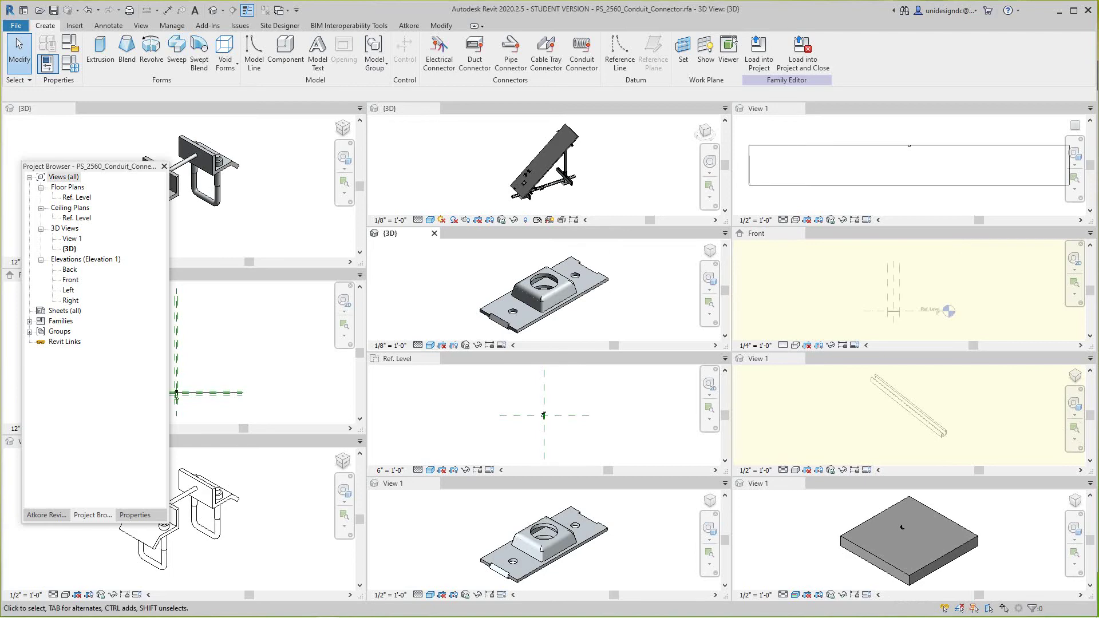
Activate the solar panel project's 3D view and arrange the open views as tabs.
left_click(497, 163)
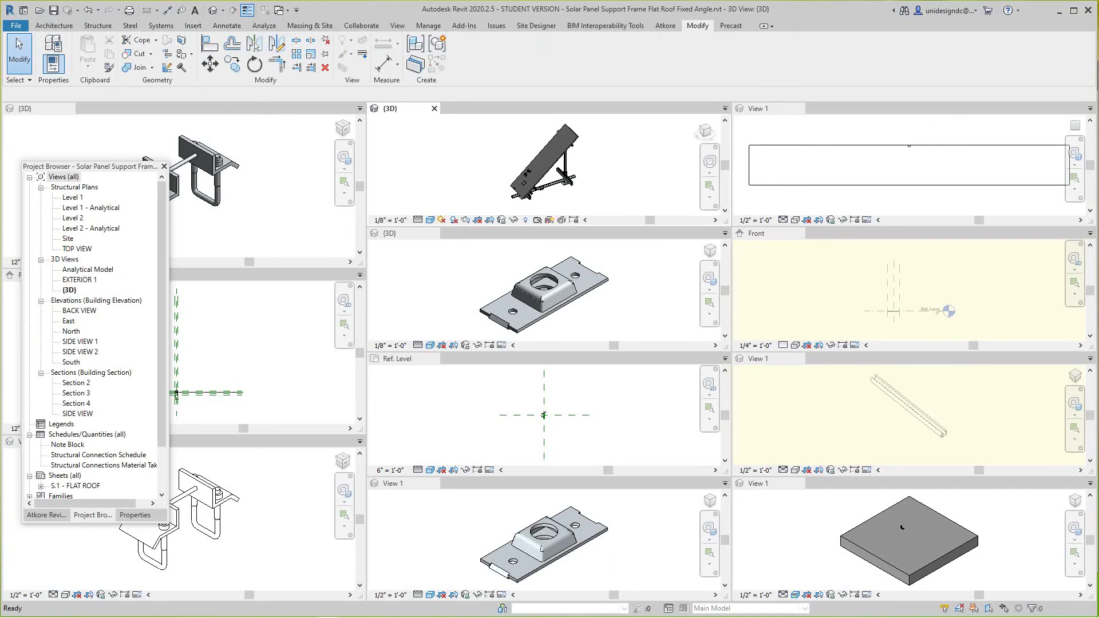
left_click(397, 25)
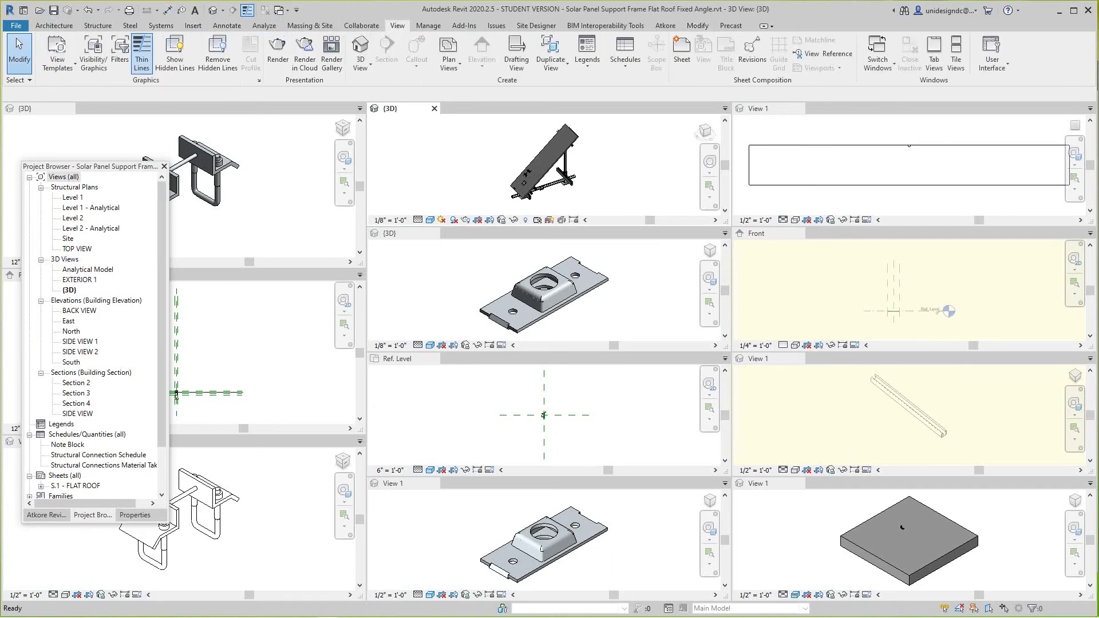
left_click(933, 57)
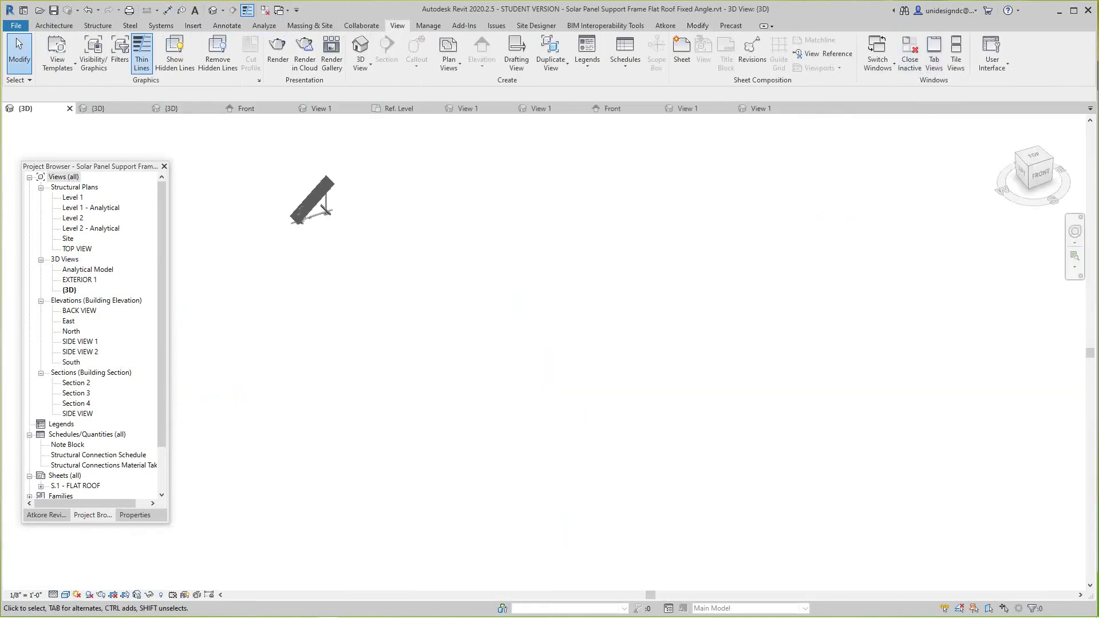
Examine the fittings hosted on the solar panel and on the slotted channel of the support frame.
scroll(286, 197, "up", 10)
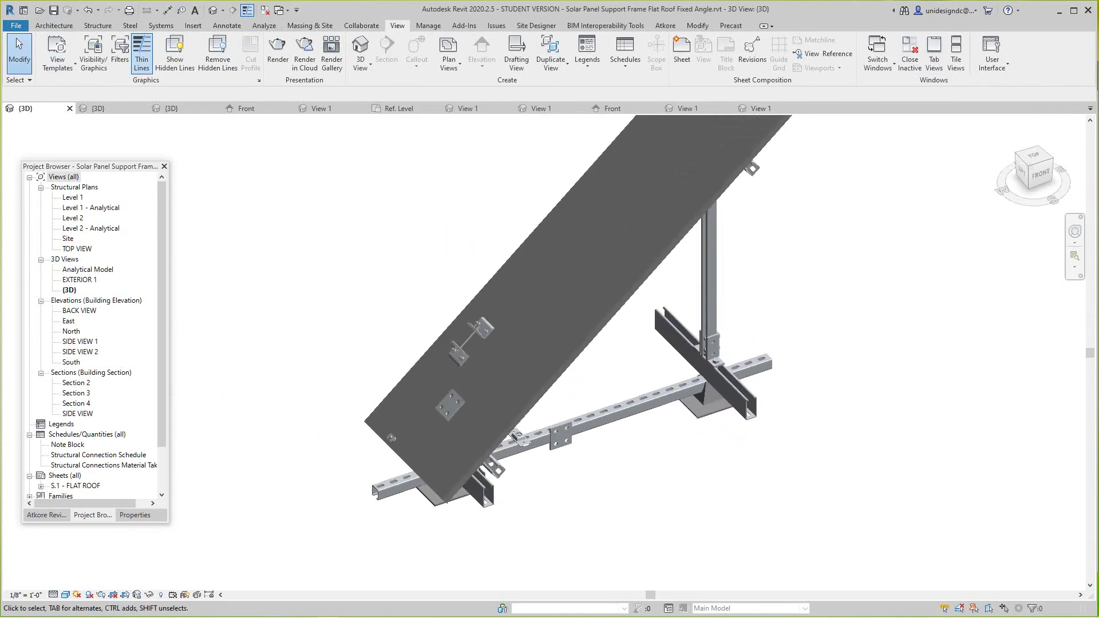
scroll(575, 464, "up", 5)
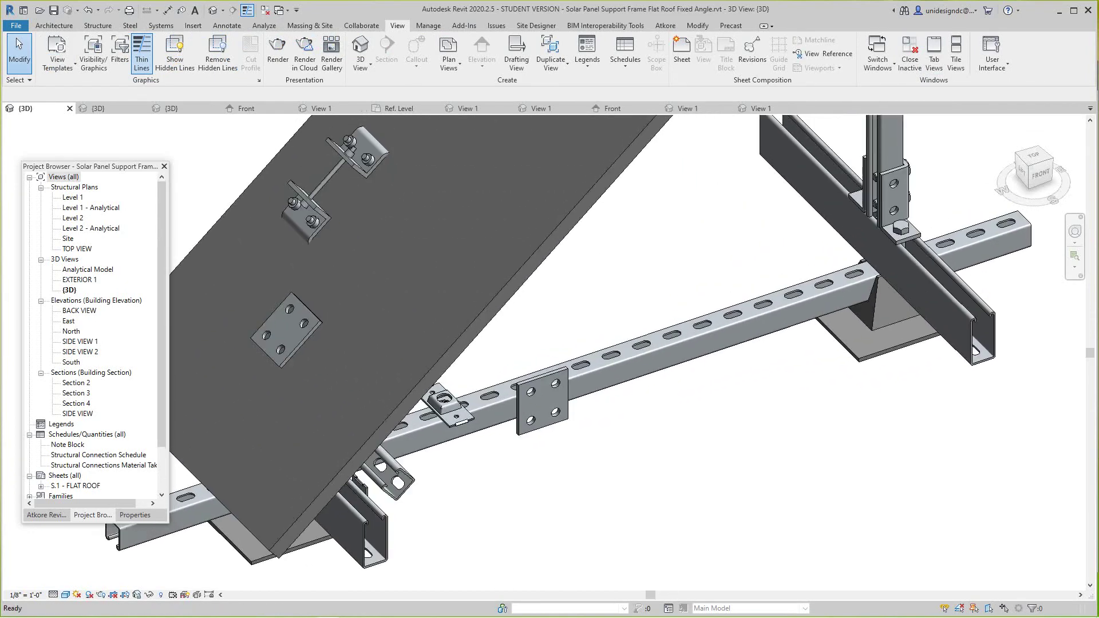
scroll(555, 478, "down", 2)
middle_click_drag(556, 478, 521, 528)
scroll(555, 486, "down", 2)
scroll(560, 484, "down", 1)
scroll(521, 530, "down", 1)
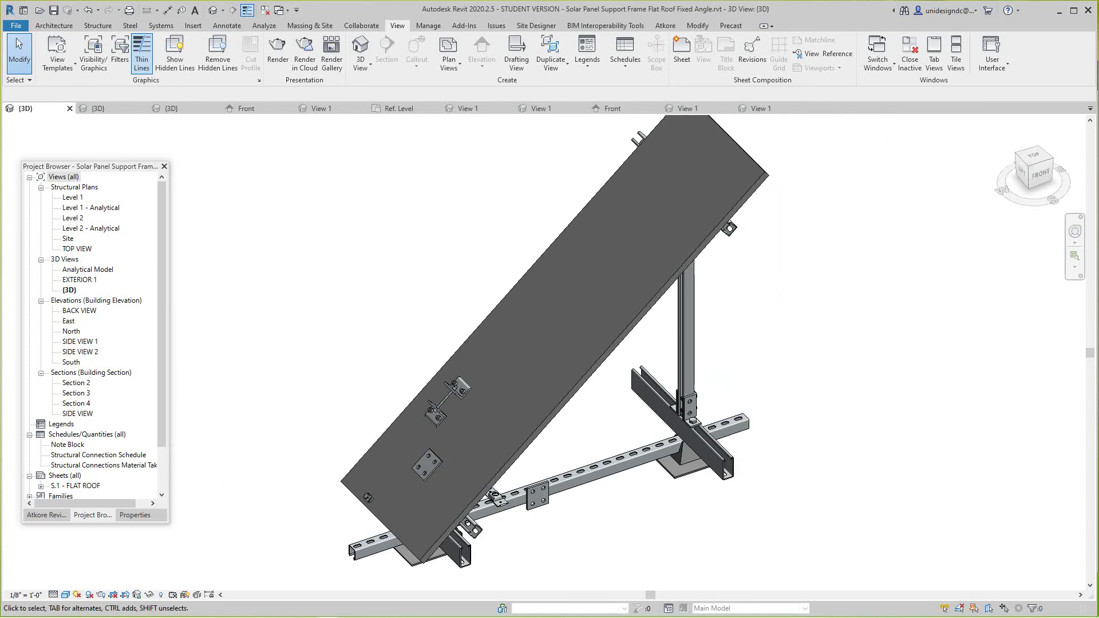
scroll(492, 497, "up", 4)
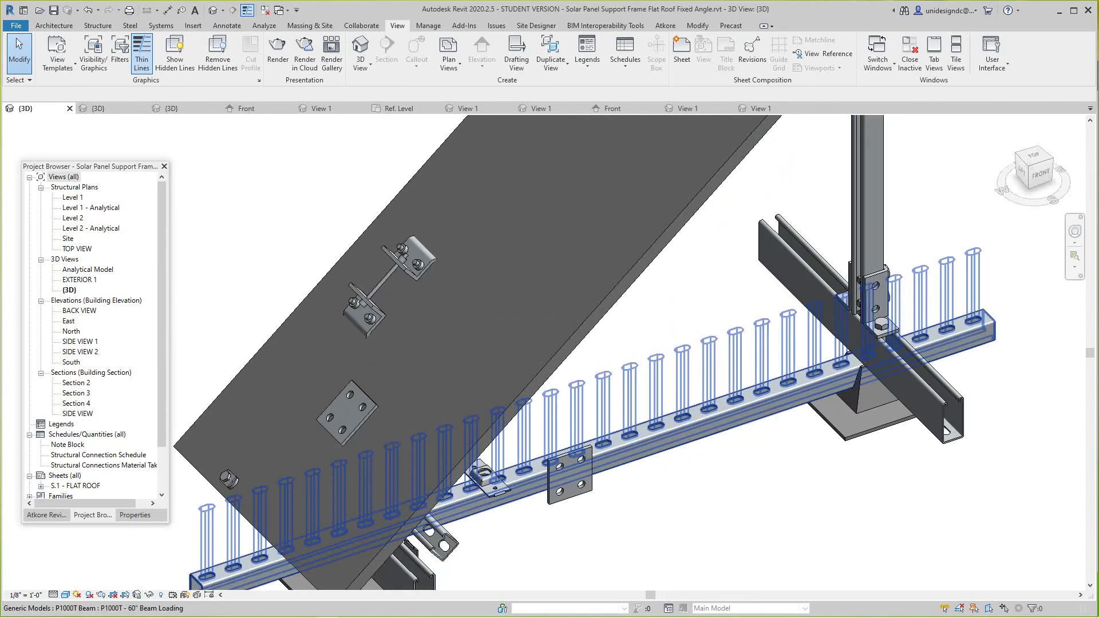
Try to copy the PS_2560 conduit connector from the slotted channel onto the sloped solar panel face.
left_click(484, 479)
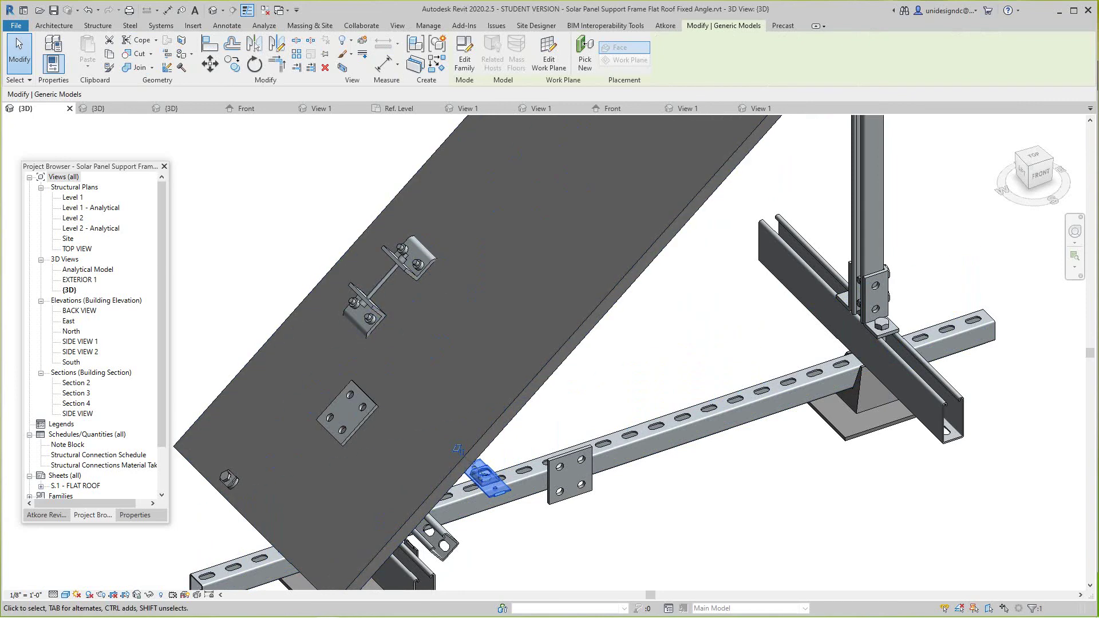
key("Escape")
left_click(484, 478)
key("o")
key("f")
key("r")
key("o")
left_click(425, 369)
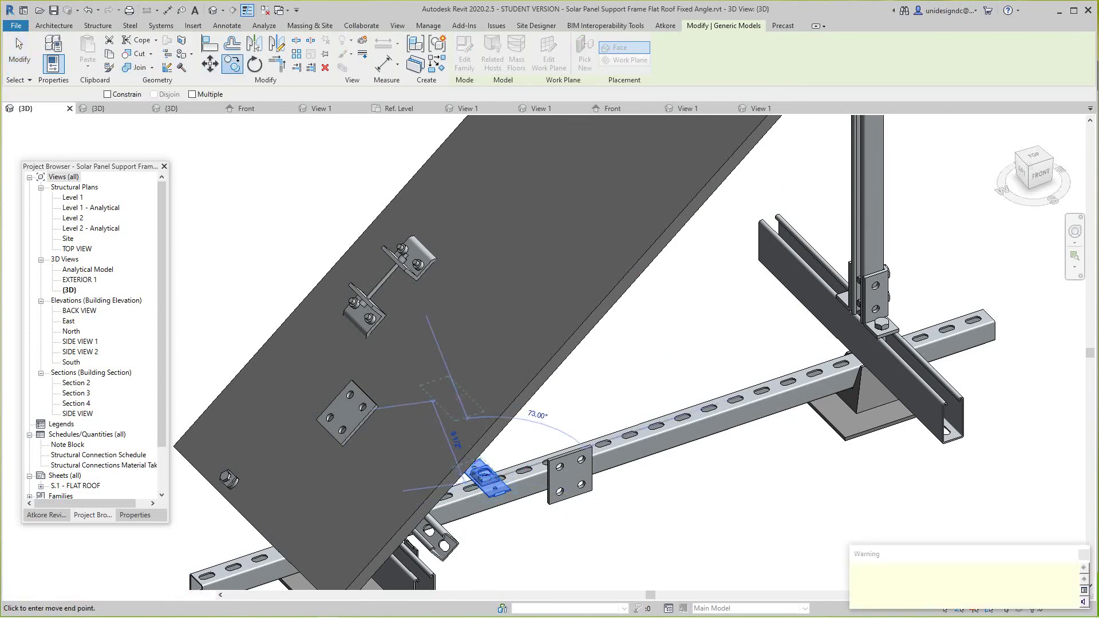
key("Escape")
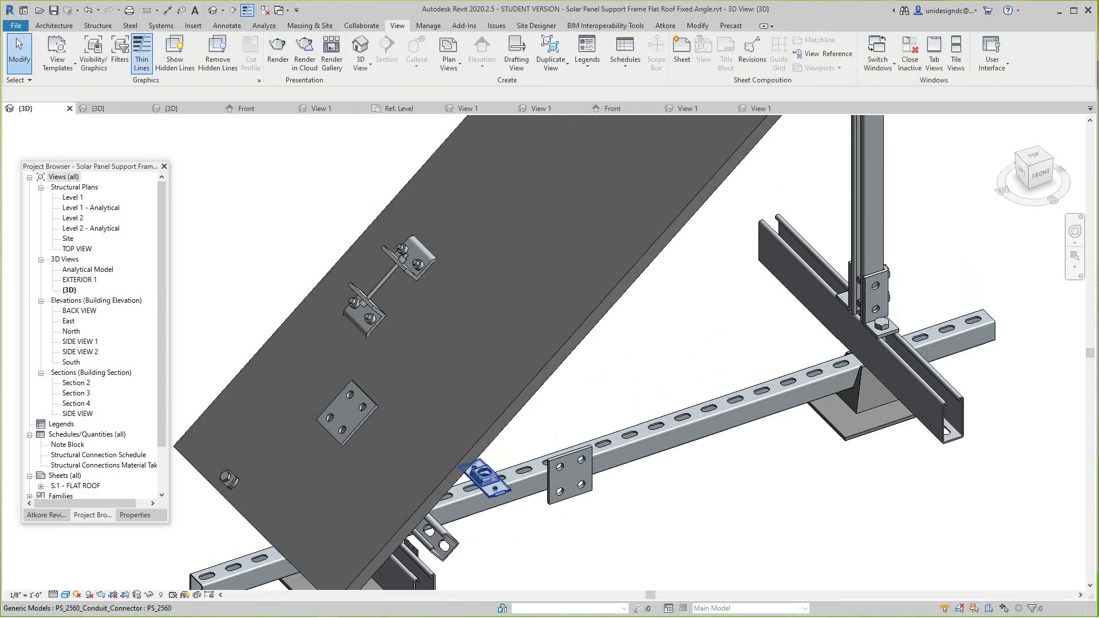
Rehost the PS_2560 conduit connector from the slotted channel to the sloped face of the solar panel using Pick New with Face placement.
left_click(485, 477)
left_click(585, 54)
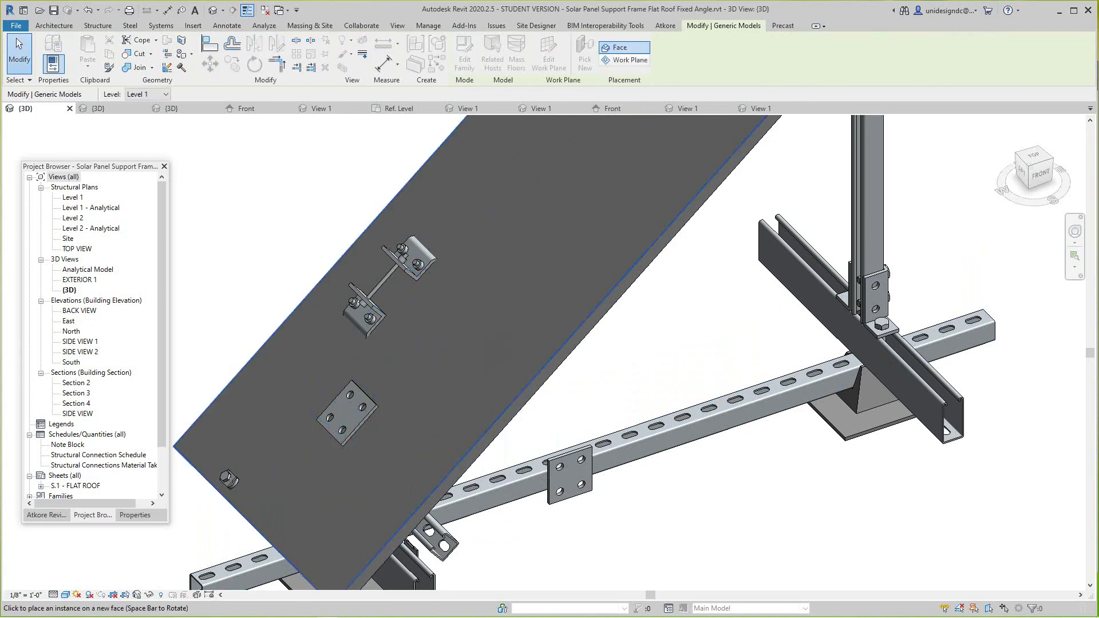
left_click(493, 364)
left_click(603, 362)
scroll(604, 361, "down", 2)
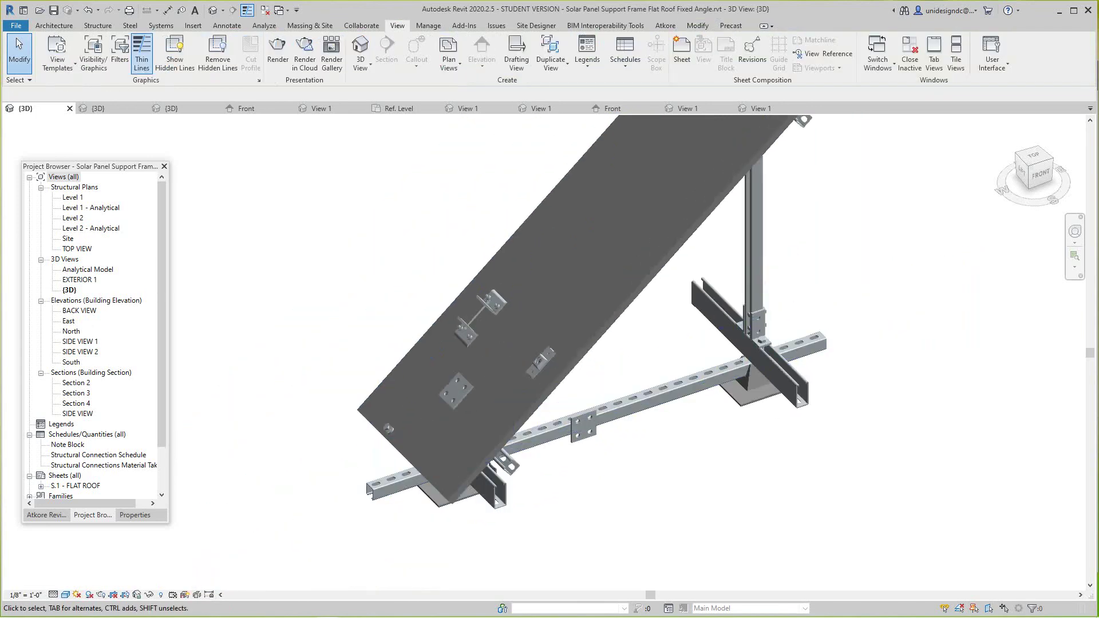
Show the Atkore Revit family library again with the whole lower support frame in view.
middle_click_drag(604, 361, 608, 365)
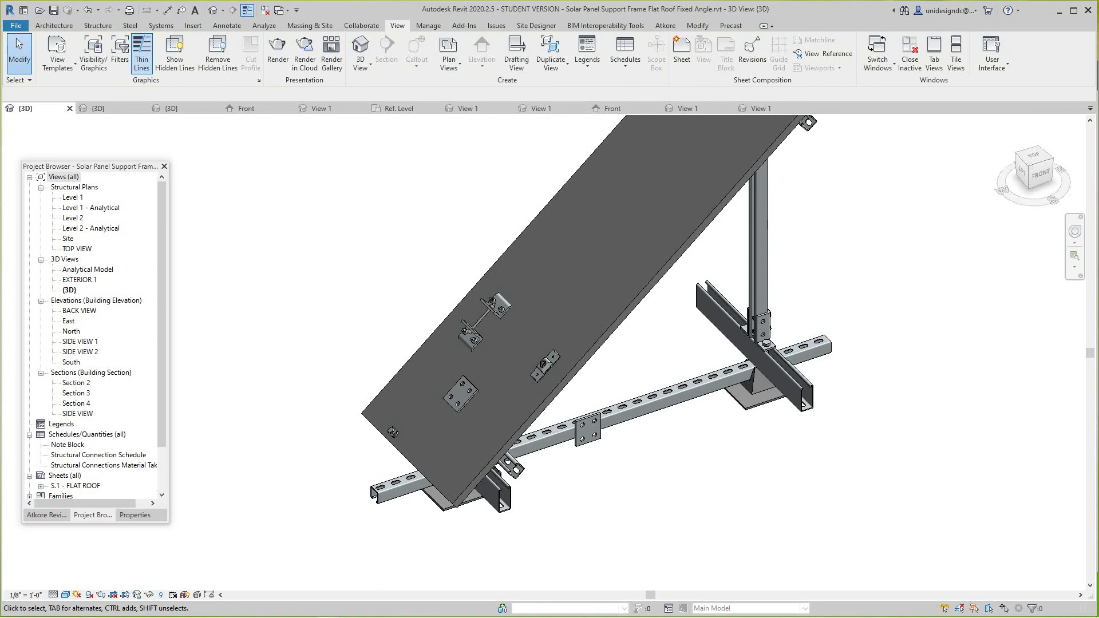
middle_click_drag(608, 365, 582, 397)
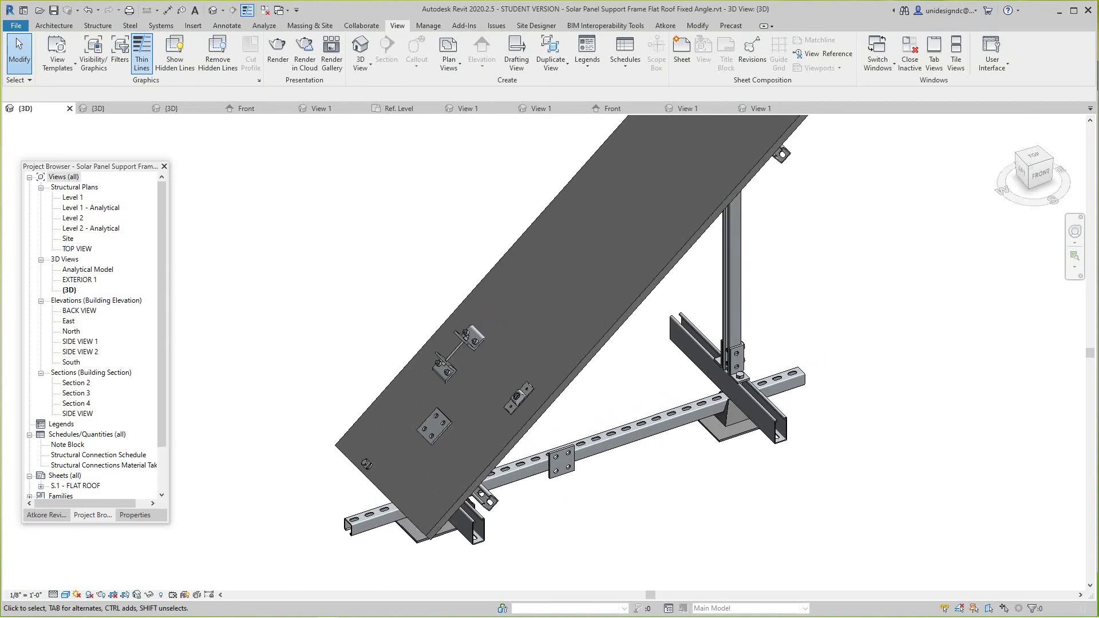
left_click(47, 515)
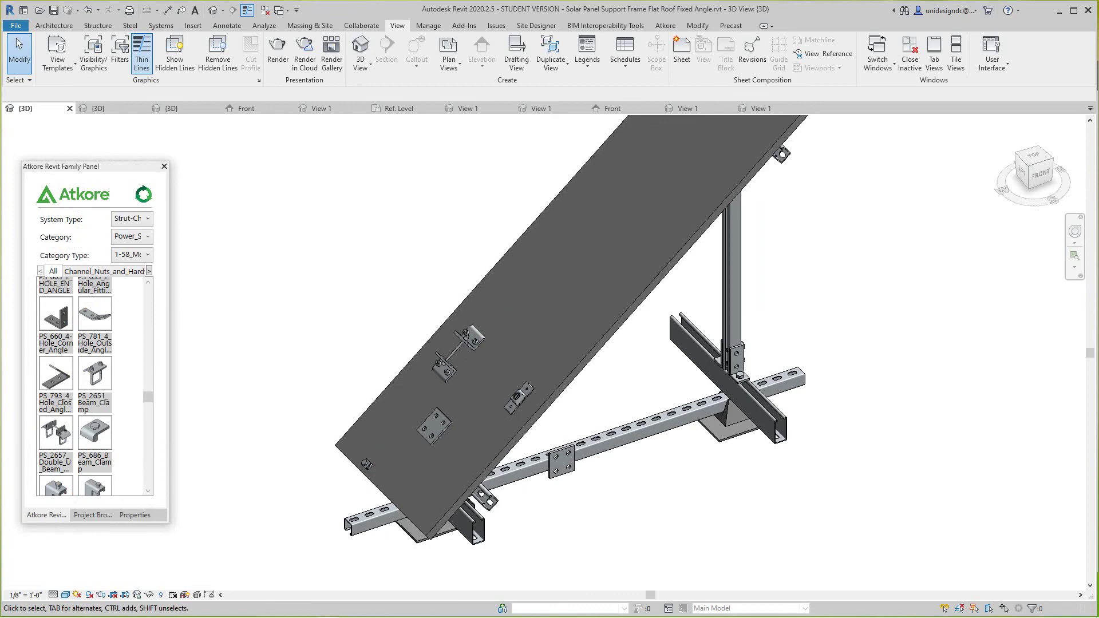